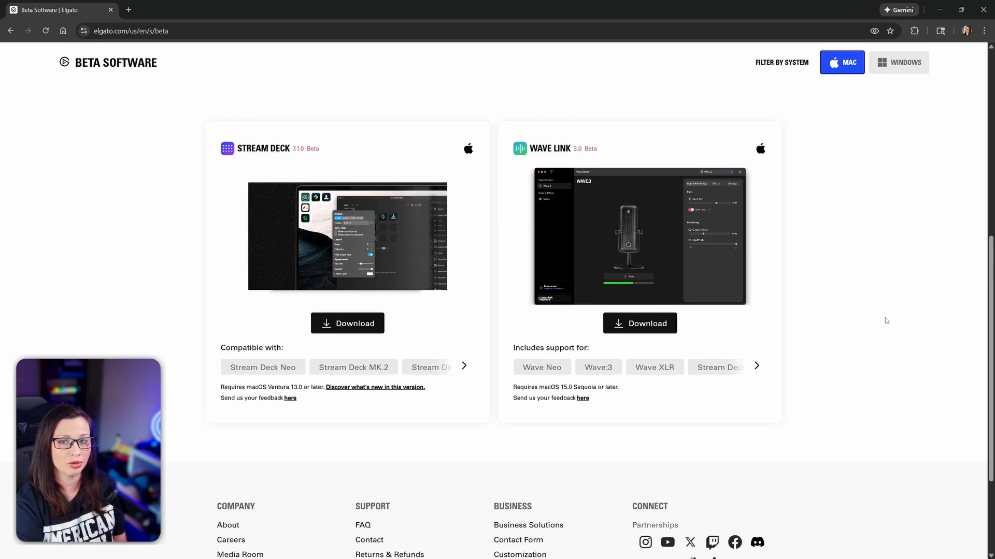
Filter the beta software page to Windows downloads and minimize the browser
left_click(920, 65)
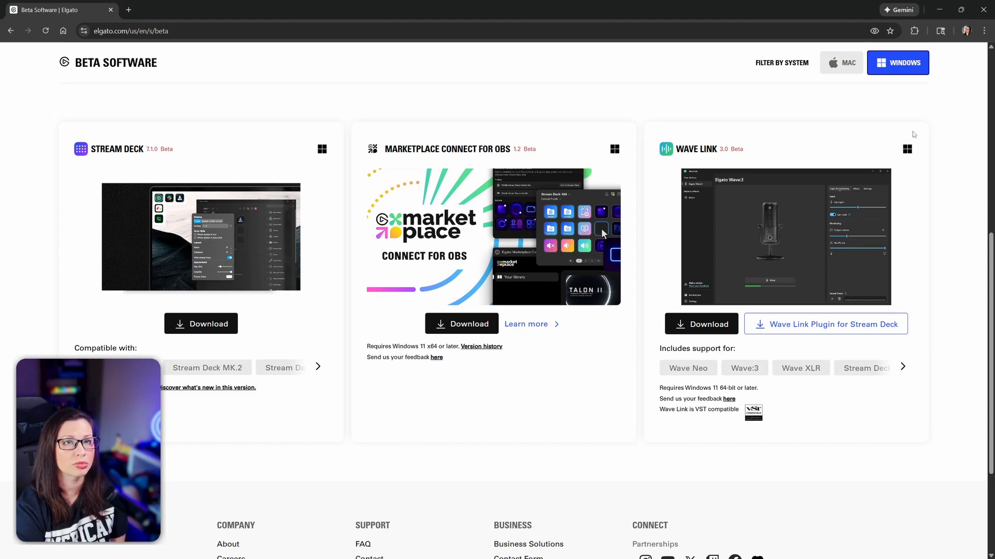
left_click(938, 9)
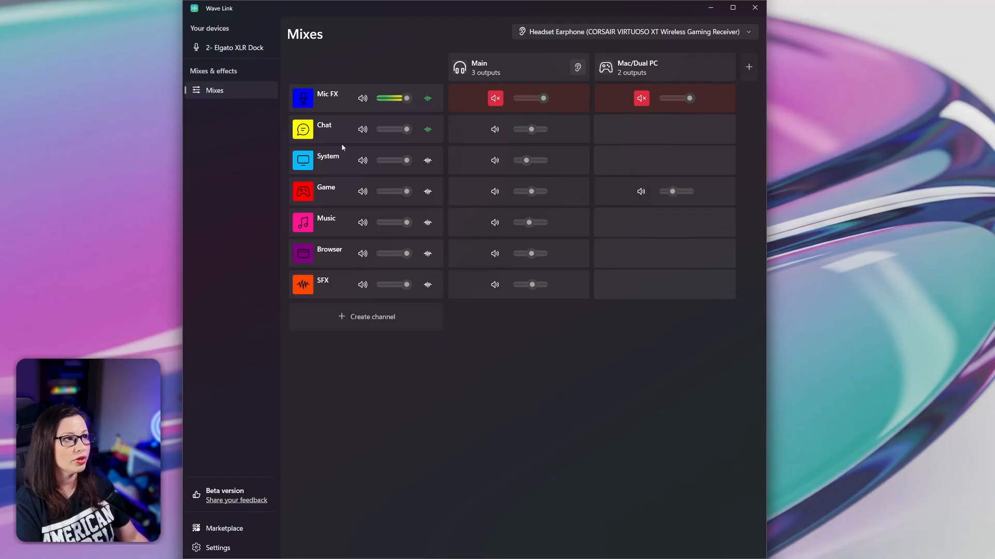
Check the sources offered for a new channel in Wave Link and the assigned outputs of the Mac/Dual PC mix
left_click(365, 318)
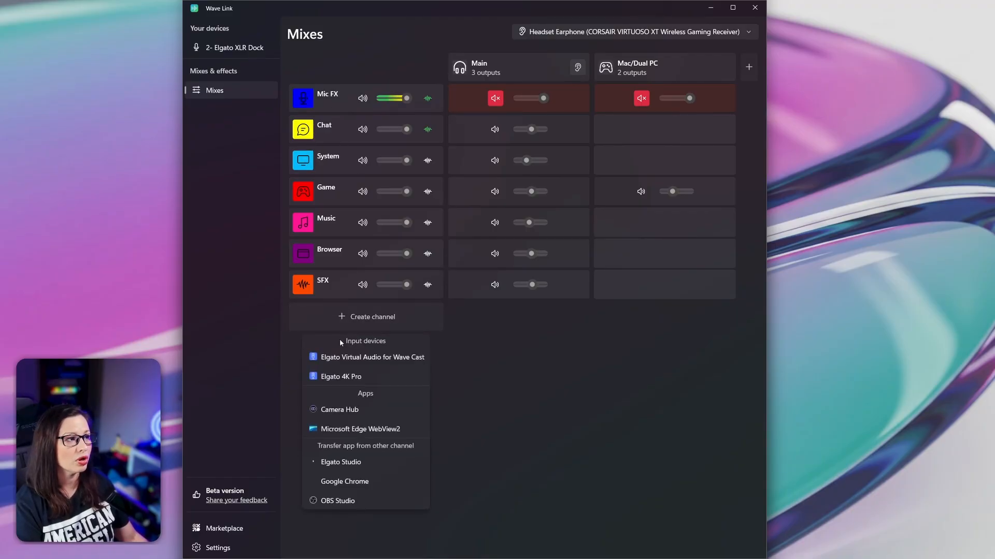
left_click(465, 327)
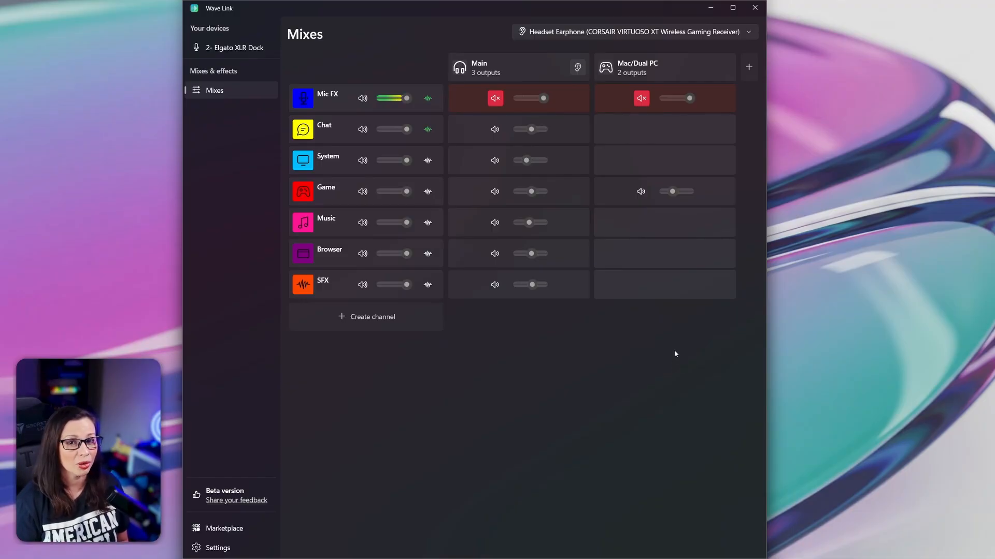
left_click(637, 67)
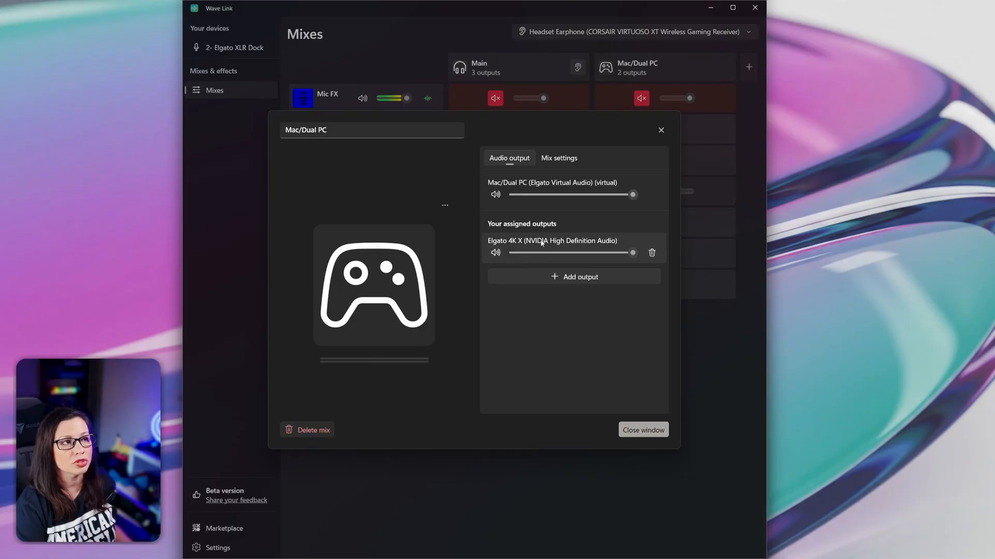
left_click(636, 430)
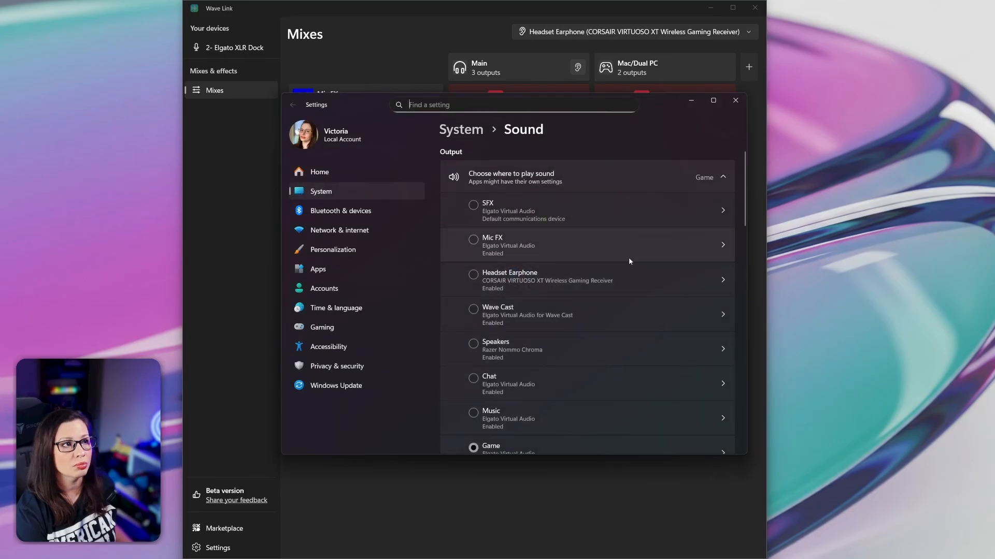
Review the recording devices through More sound settings in Windows Settings, cancel without changes, and close Settings
scroll(552, 247, "down", 20)
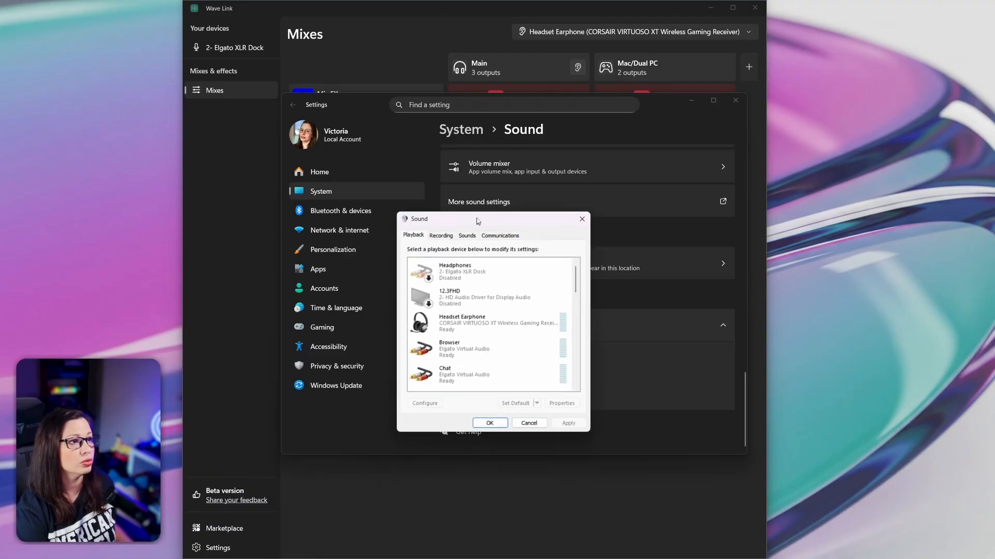
left_click(454, 219)
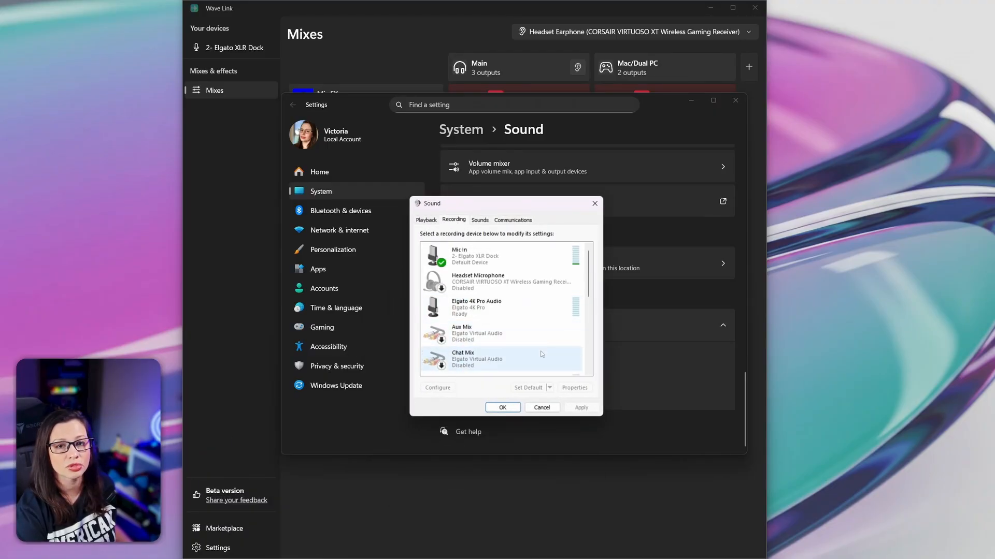
left_click(542, 408)
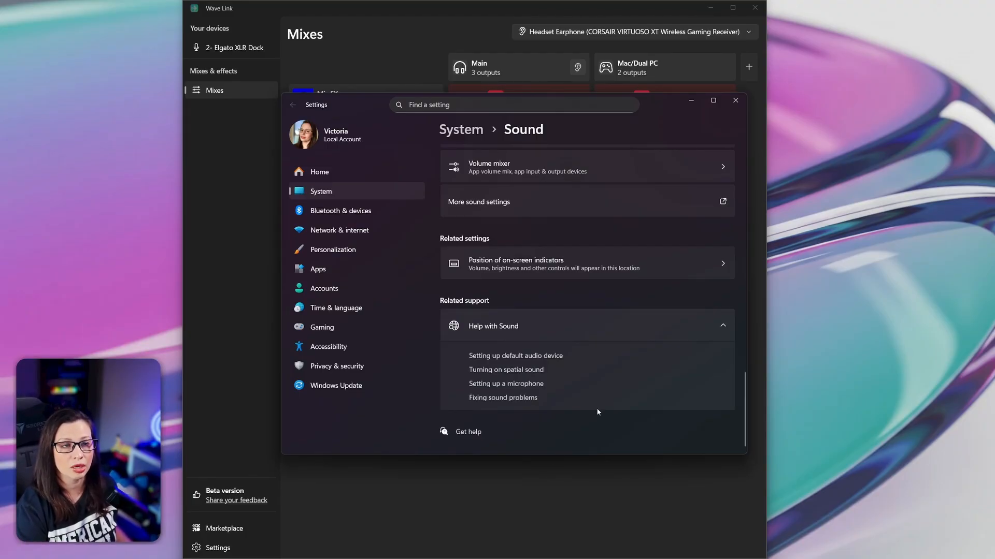
left_click(736, 100)
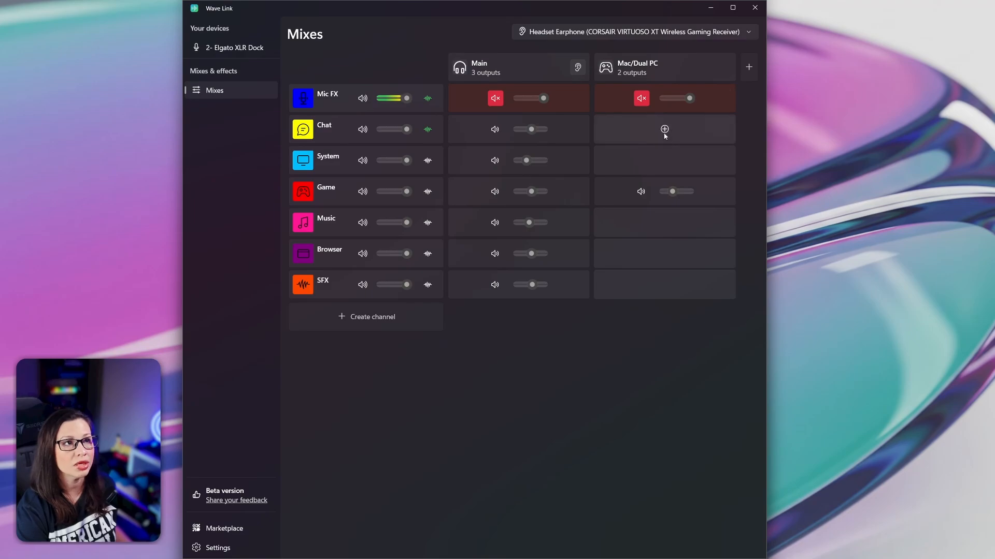
Examine the audio output assignments of the Mac/Dual PC mix and the Main mix
left_click(626, 77)
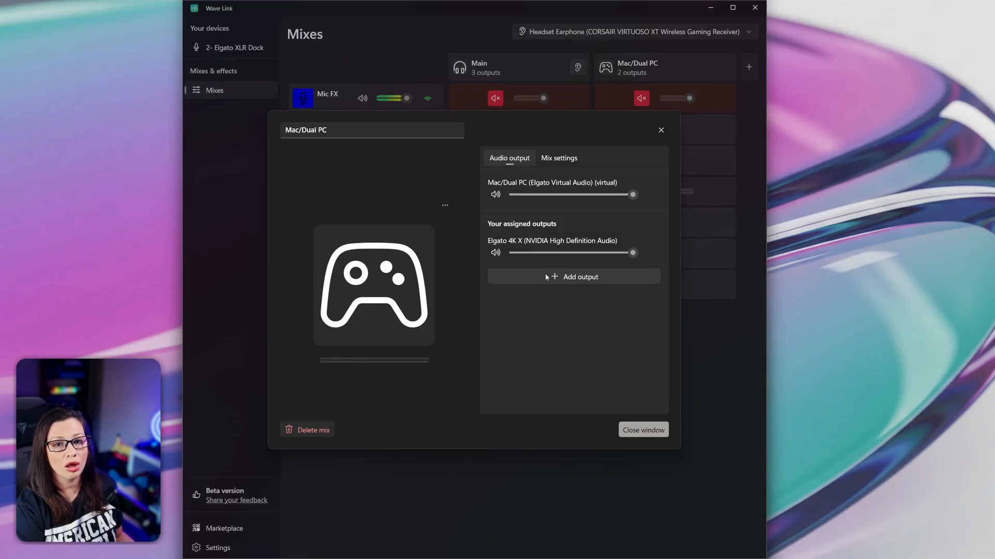
left_click(642, 430)
left_click(484, 67)
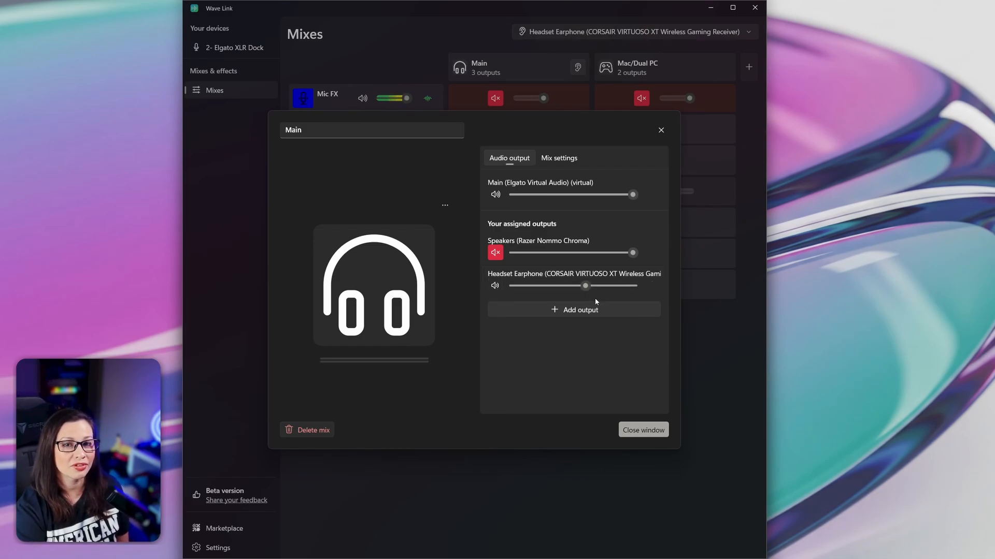
left_click(643, 430)
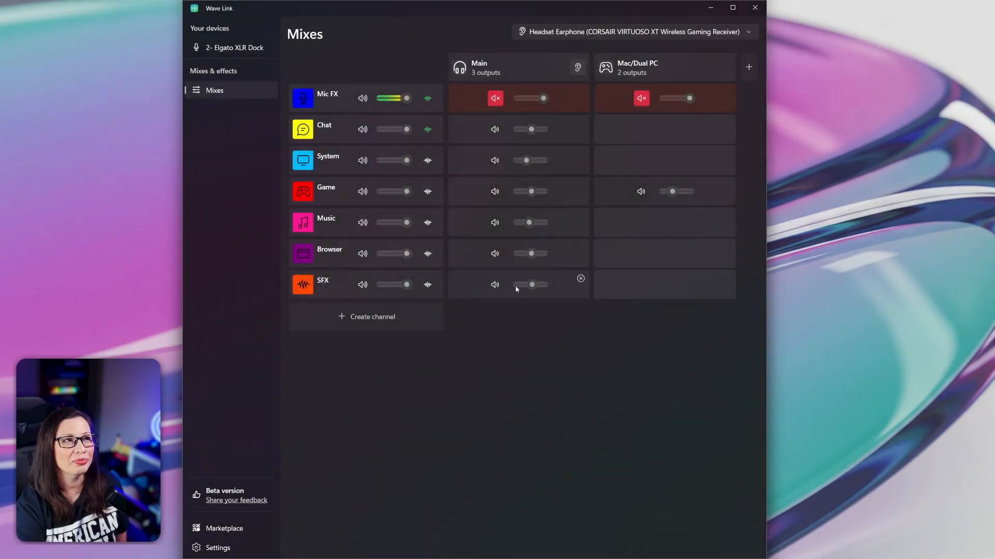
View the available monitoring devices, keep Headset Earphone (CORSAIR VIRTUOSO XT Wireless Gaming Receiver), and look over the channel levels in both mixes
left_click(718, 31)
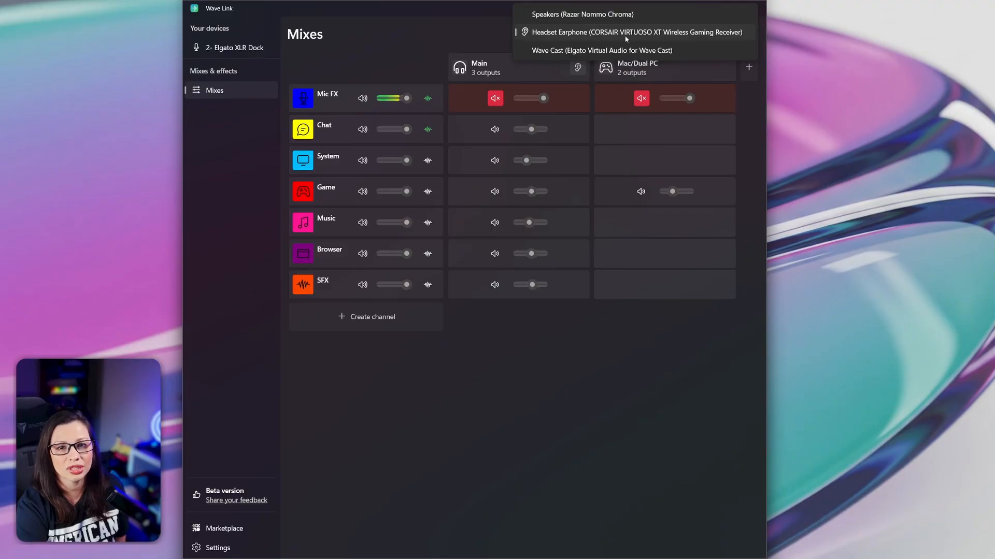
left_click(666, 37)
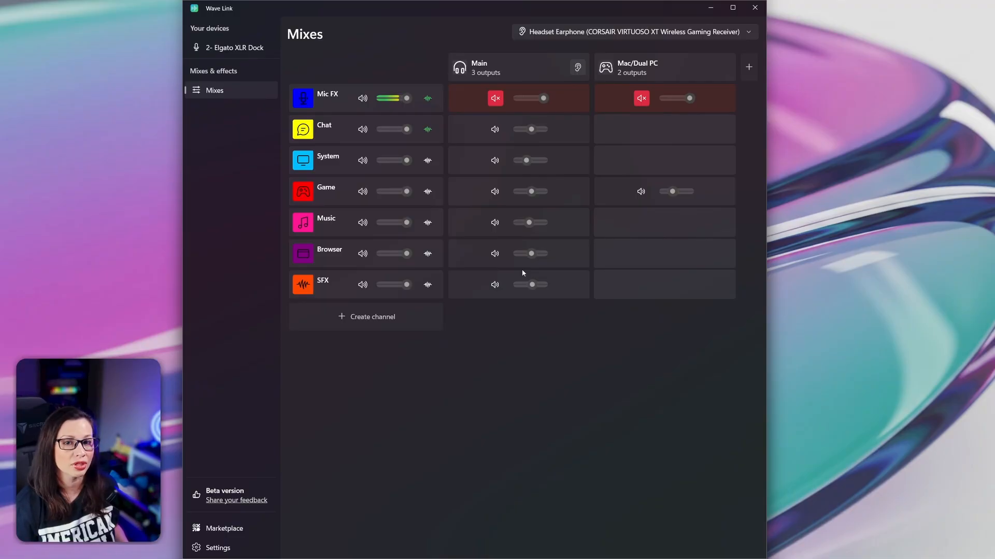
mouse_move(532, 225)
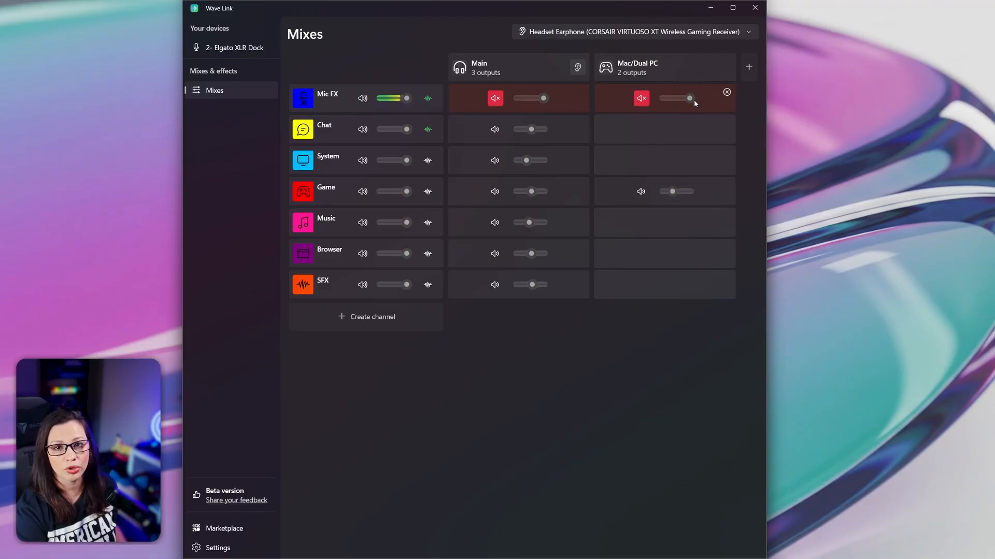
mouse_move(677, 199)
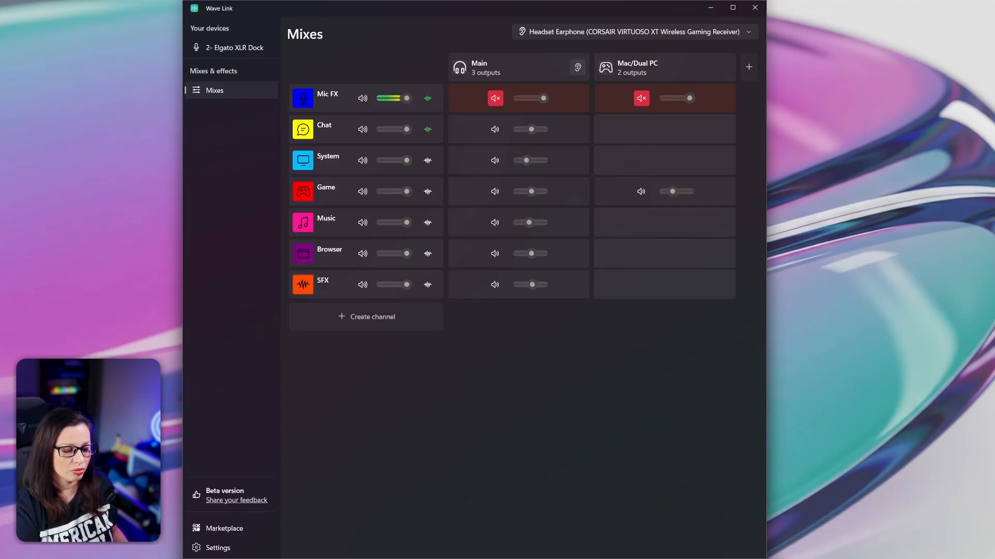
Switch to Stream Deck and delete the Channel Level action from the last key in the first row
key("alt+Tab")
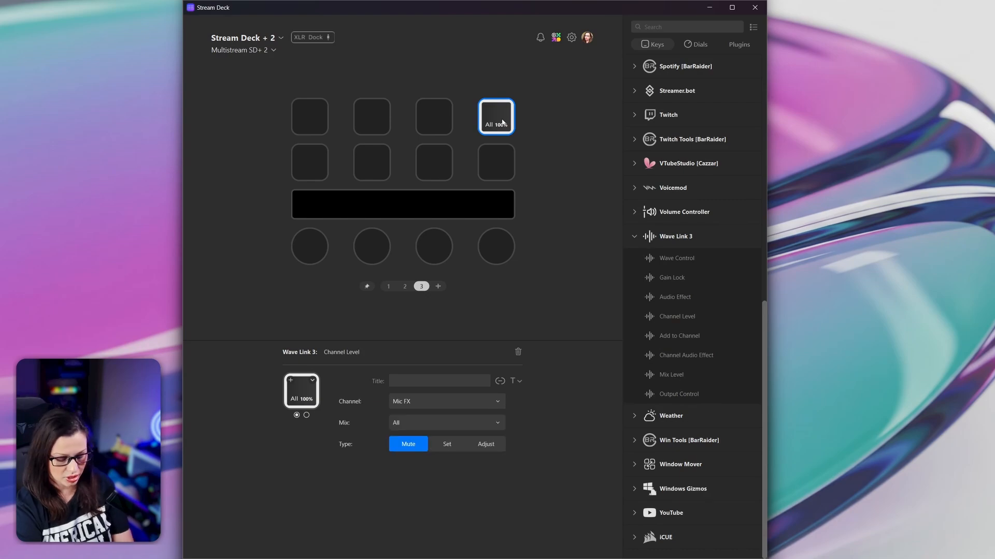
key("Delete")
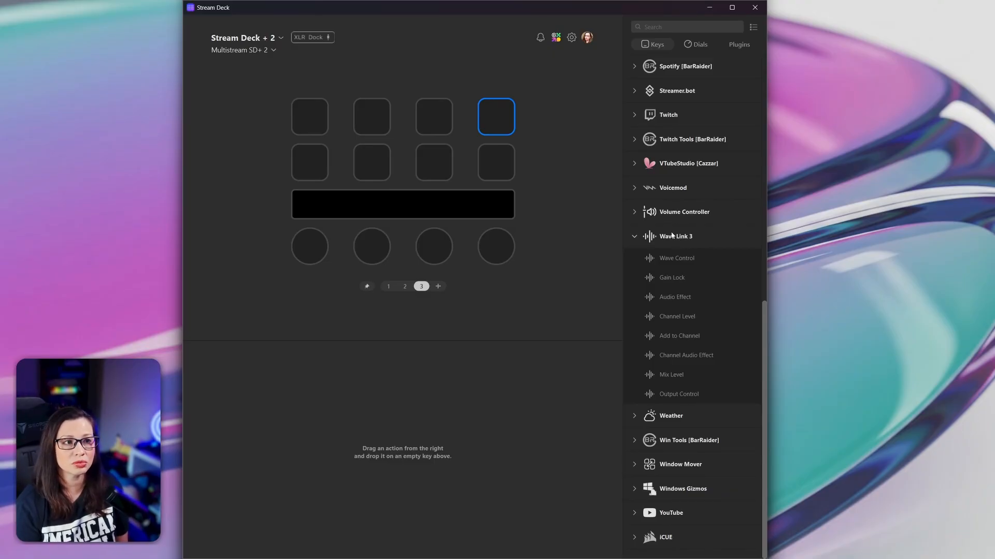
Check the uninstall option of the Wave Link 3 plugin and expand its list of key actions
right_click(682, 258)
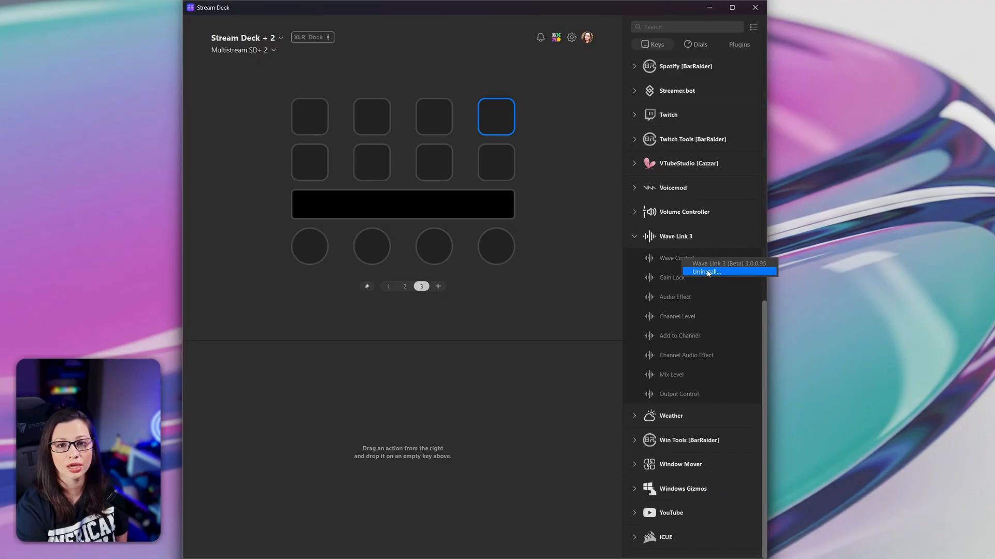
left_click(708, 273)
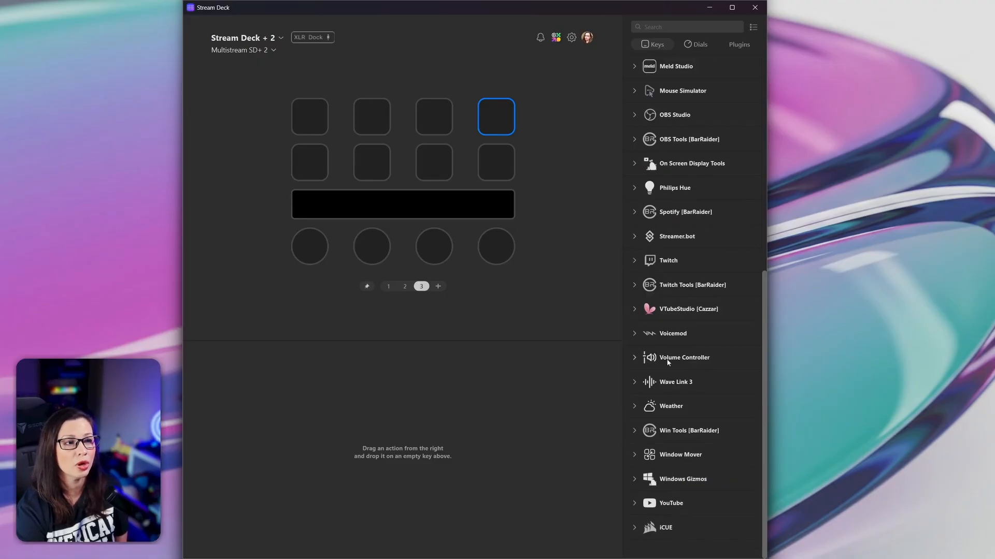
left_click(675, 382)
scroll(678, 425, "down", 2)
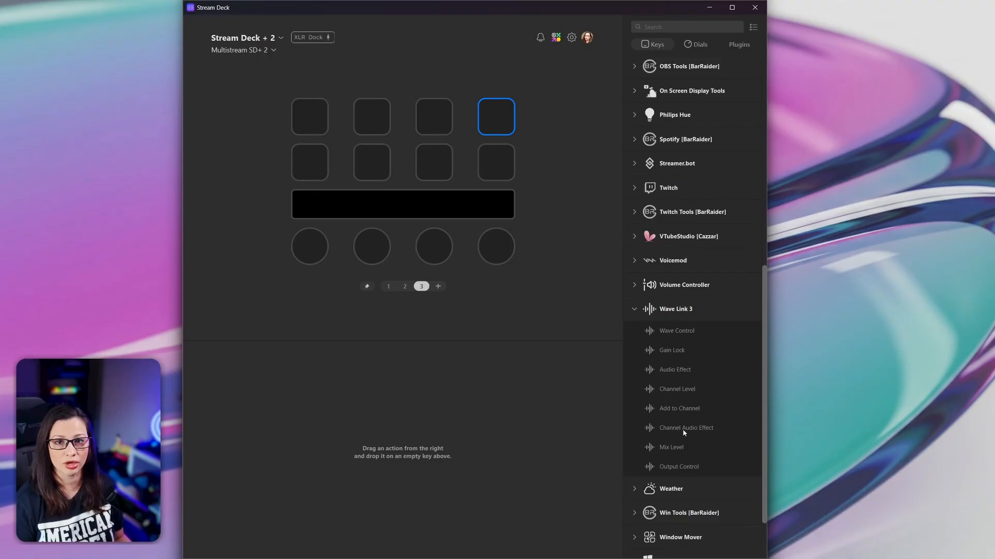
scroll(658, 320, "down", 2)
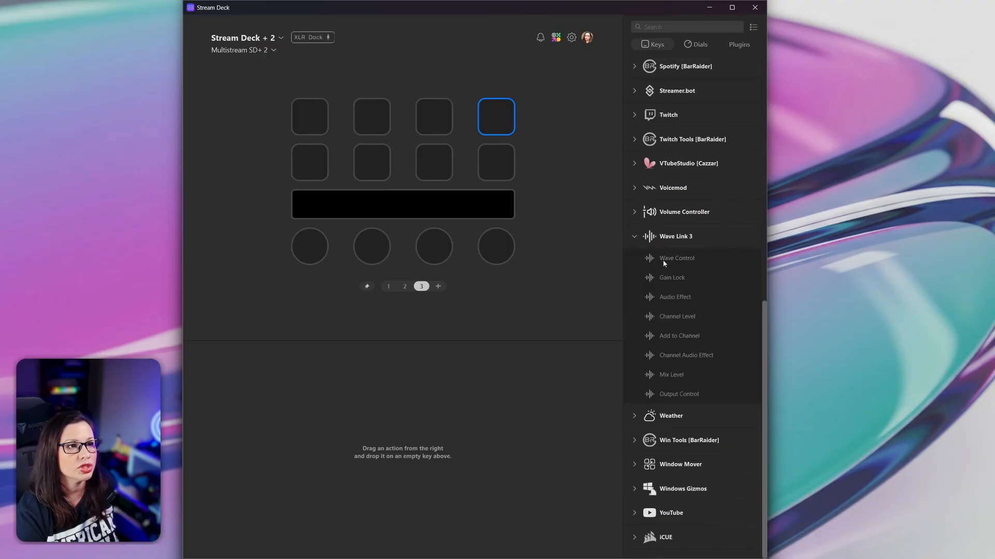
Assign Wave Control to the first key, try its Output Volume action, and set it to Mic/Pc Mix
left_click_drag(654, 265, 318, 123)
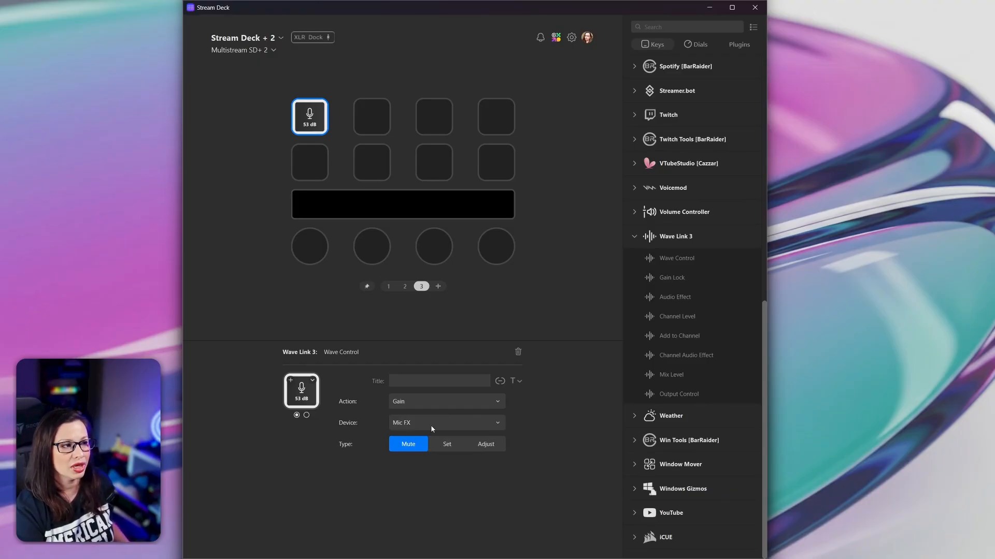
left_click(432, 408)
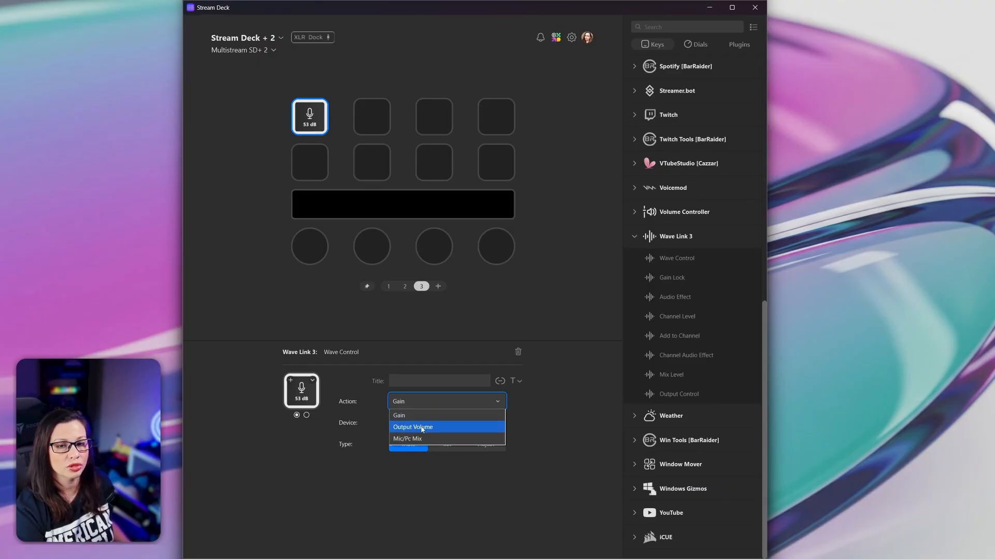
left_click(422, 427)
left_click(418, 402)
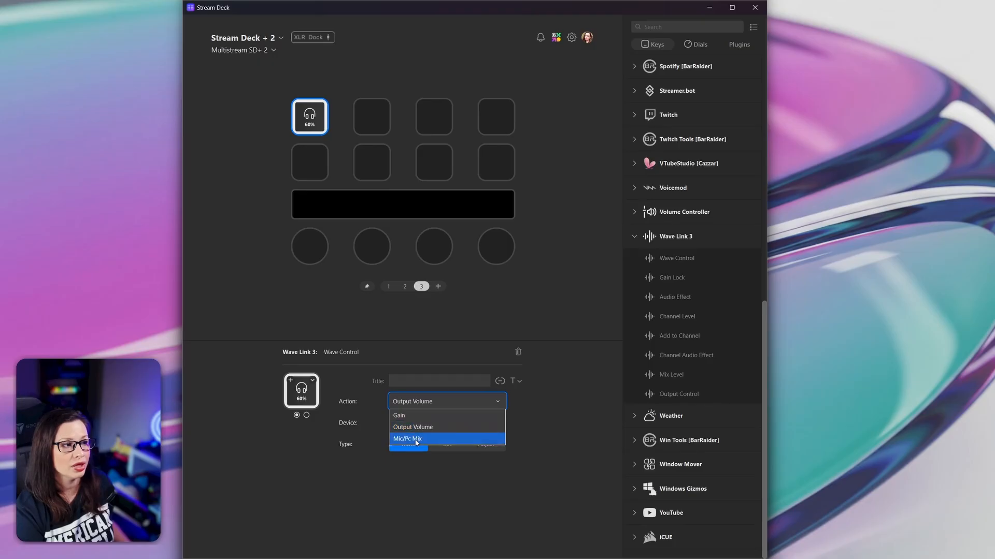
left_click(411, 439)
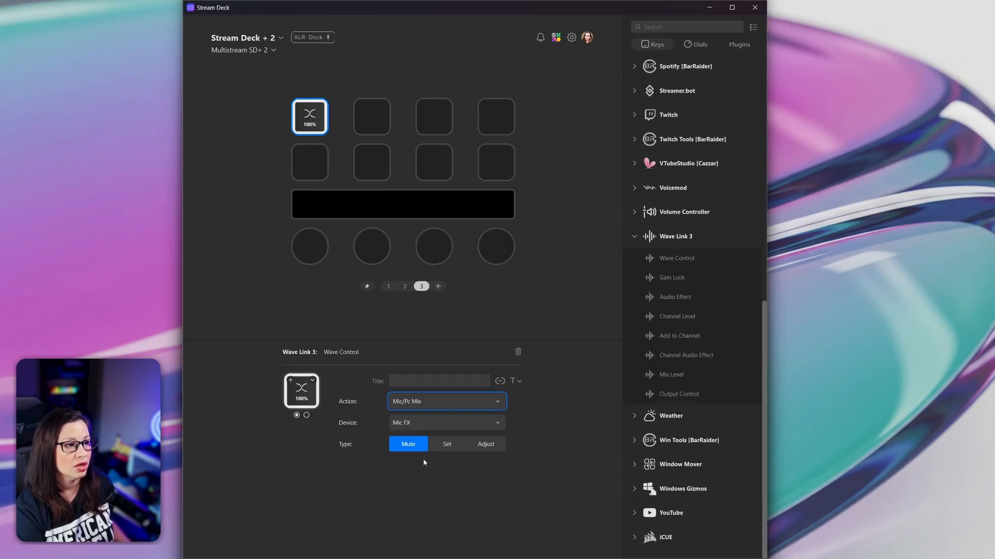
Try the Wave Control key's Set and Adjust types, return it to Mute, and delete the key
left_click(461, 450)
left_click(485, 445)
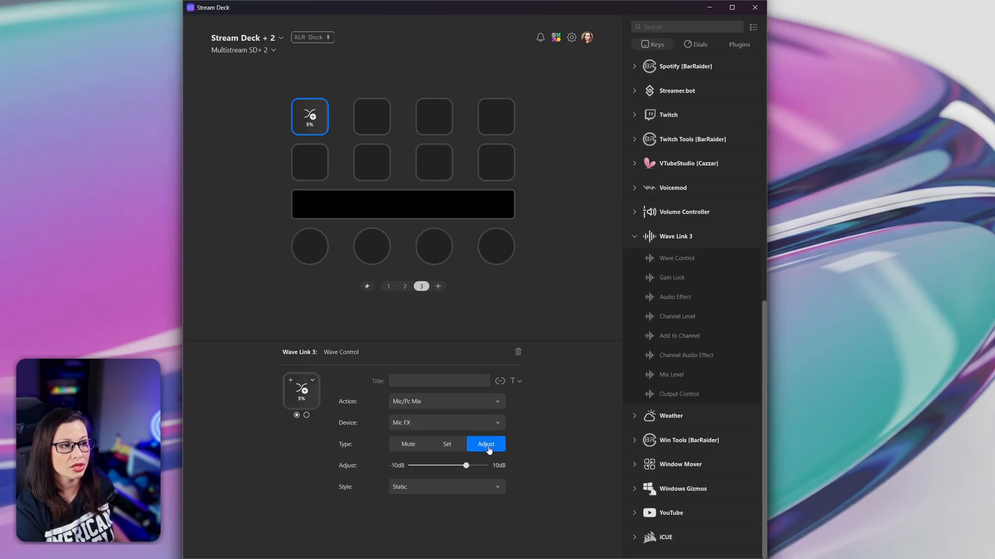
left_click(409, 445)
left_click(313, 123)
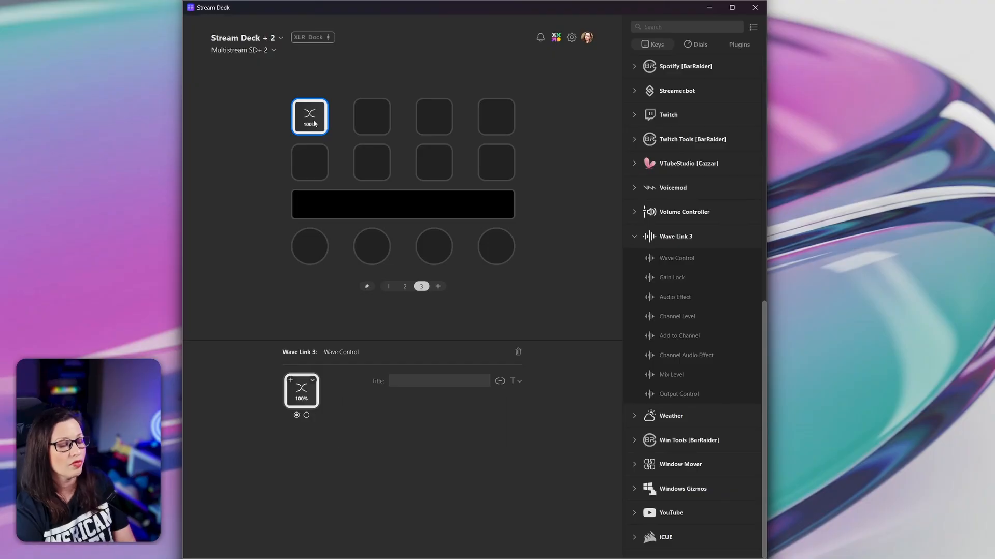
key("Delete")
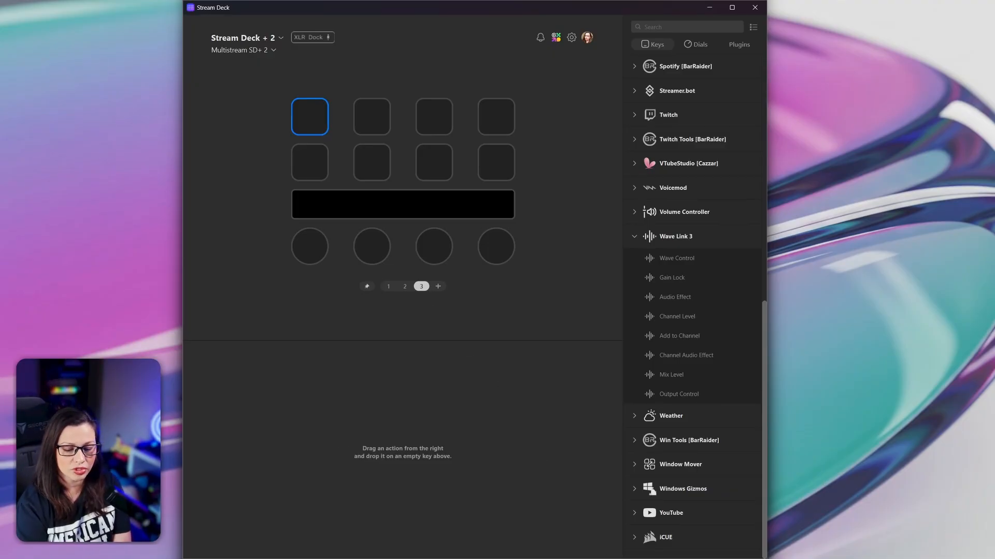
Switch to Wave Link to examine the Elgato XLR Dock's input, monitoring and general settings, and return to Stream Deck
key("alt+Tab")
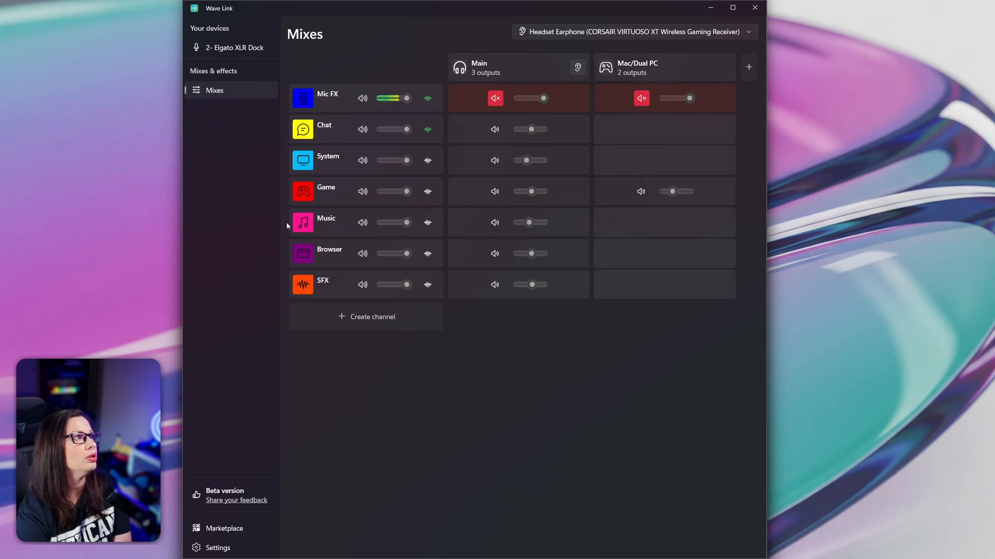
left_click(230, 47)
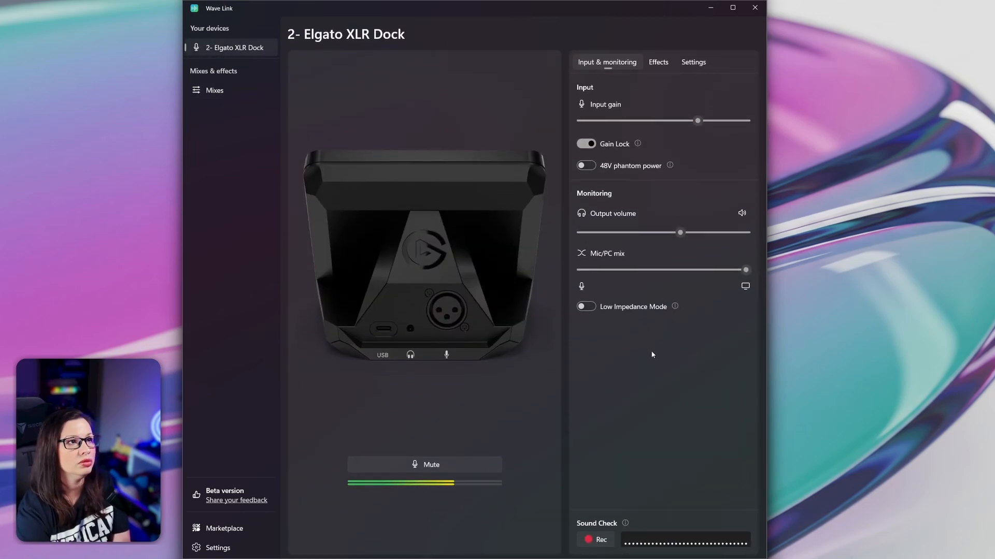
left_click(695, 63)
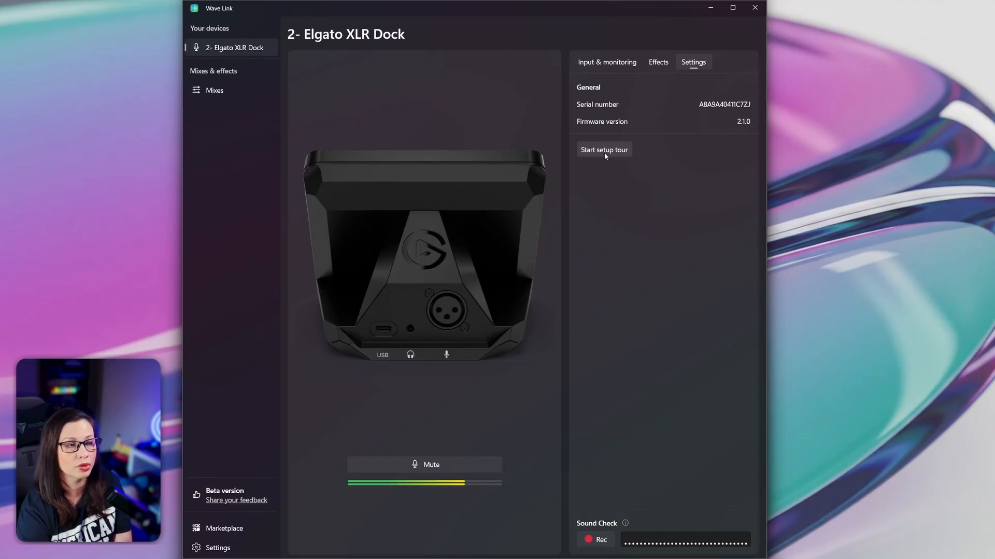
left_click(209, 91)
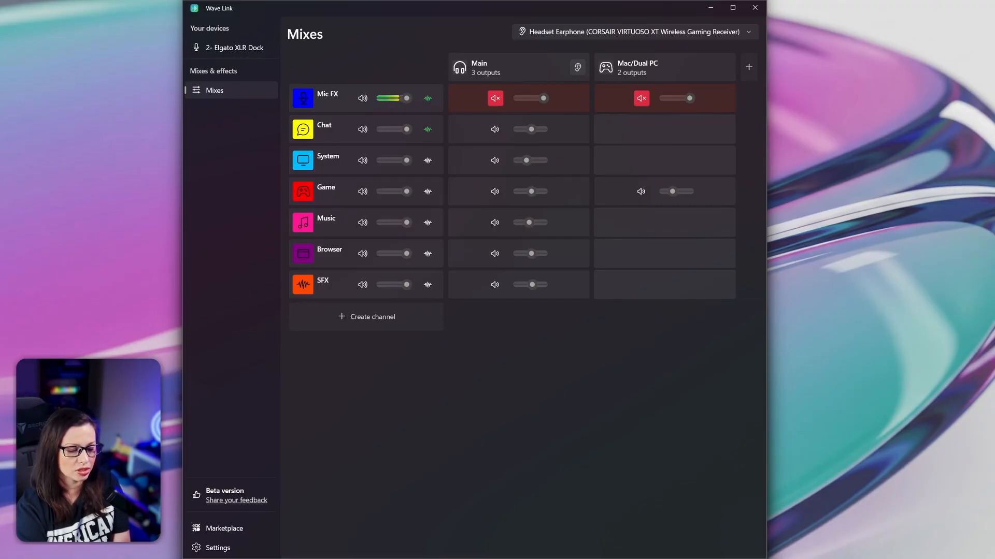
key("alt+Tab")
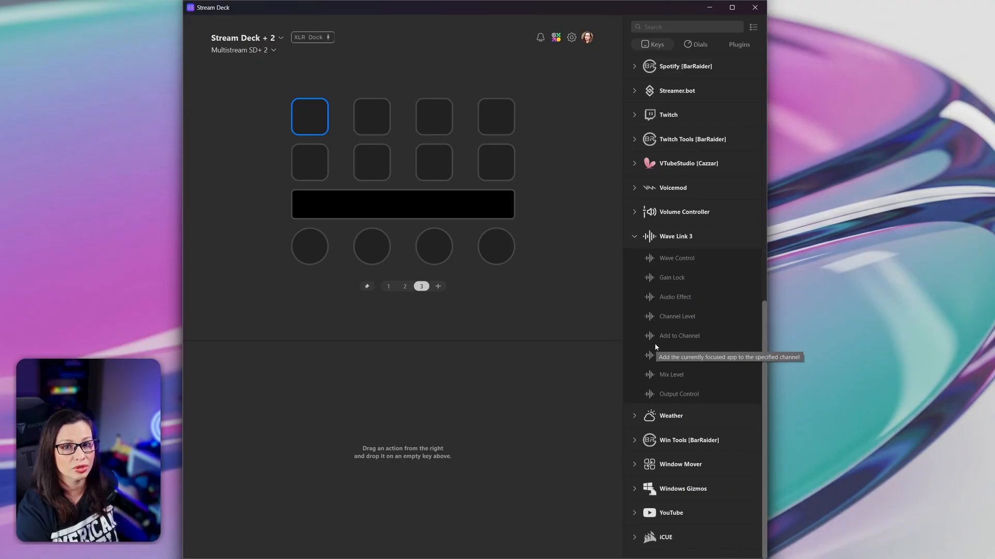
Try the Gain Lock action on the first key with Mic FX as its device, and delete the key
left_click_drag(649, 280, 314, 122)
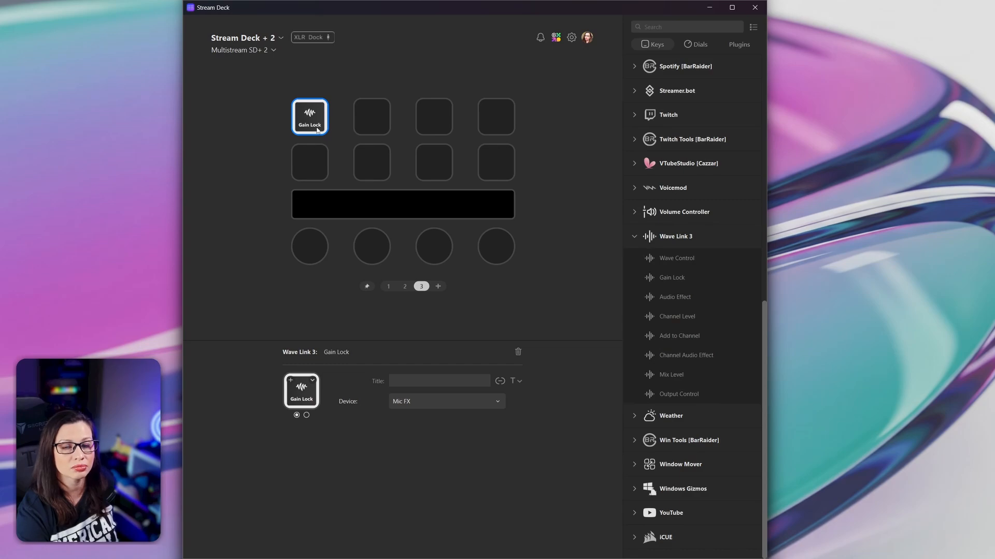
right_click(318, 130)
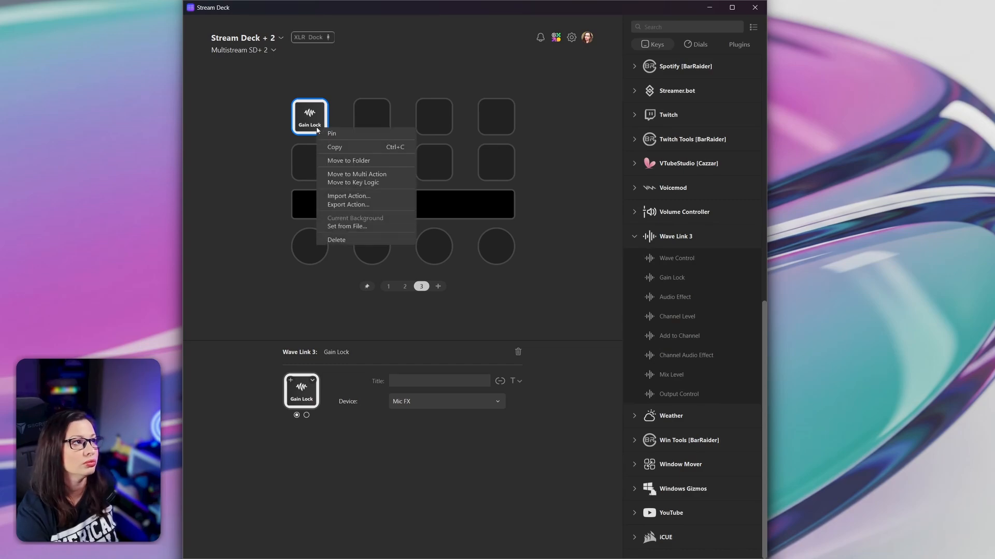
left_click(355, 241)
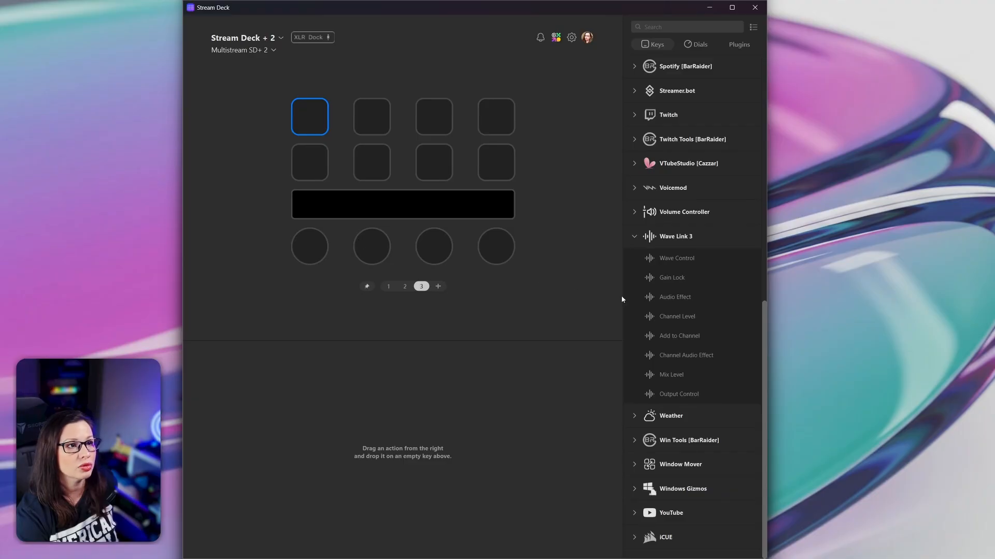
Try the Audio Effect action on the first key, review its effect choices with Clipguard kept, and delete the key
left_click_drag(648, 299, 308, 122)
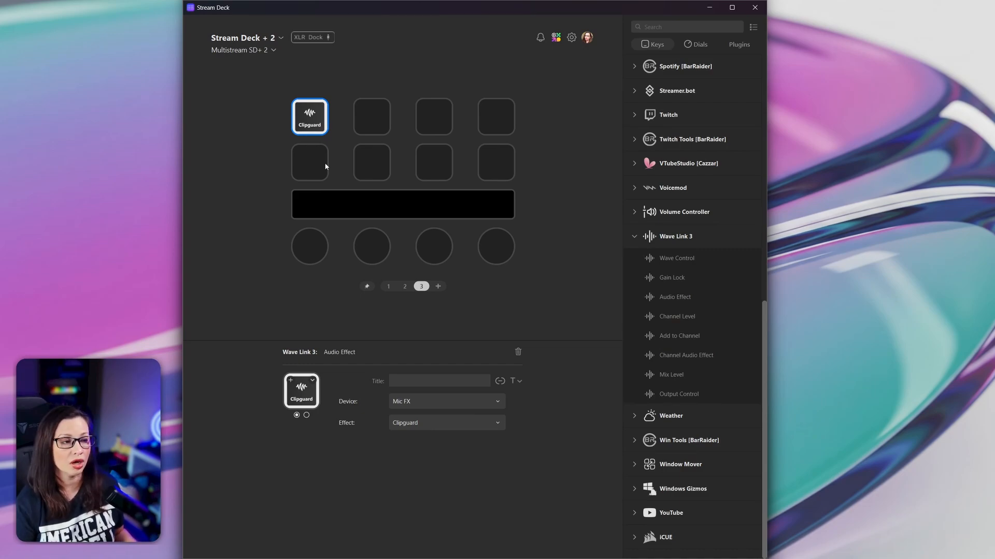
left_click(304, 123)
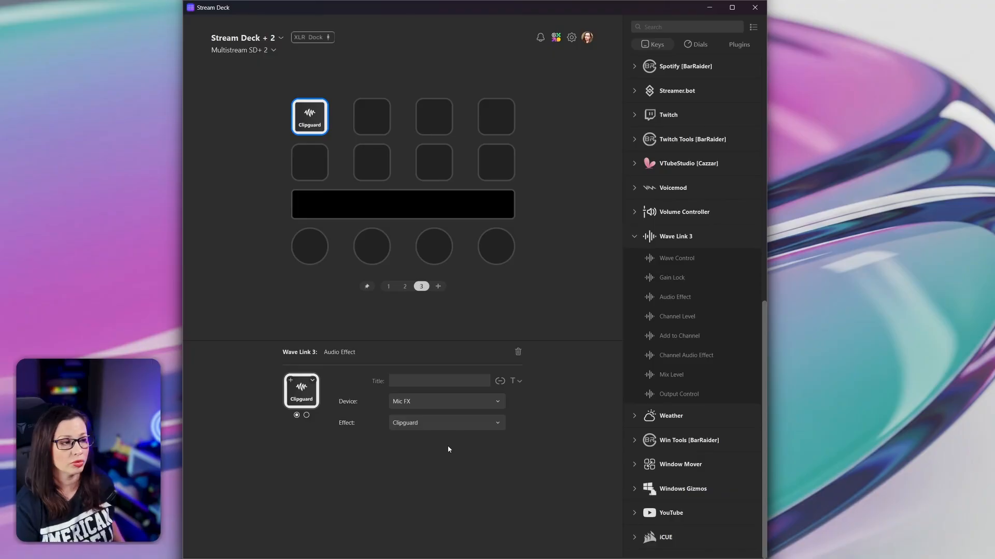
left_click(440, 429)
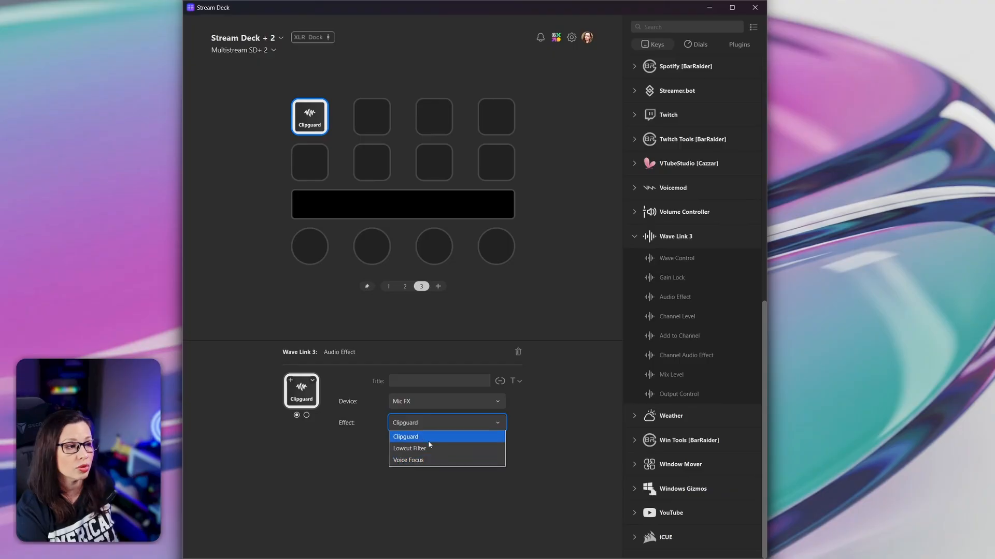
left_click(429, 438)
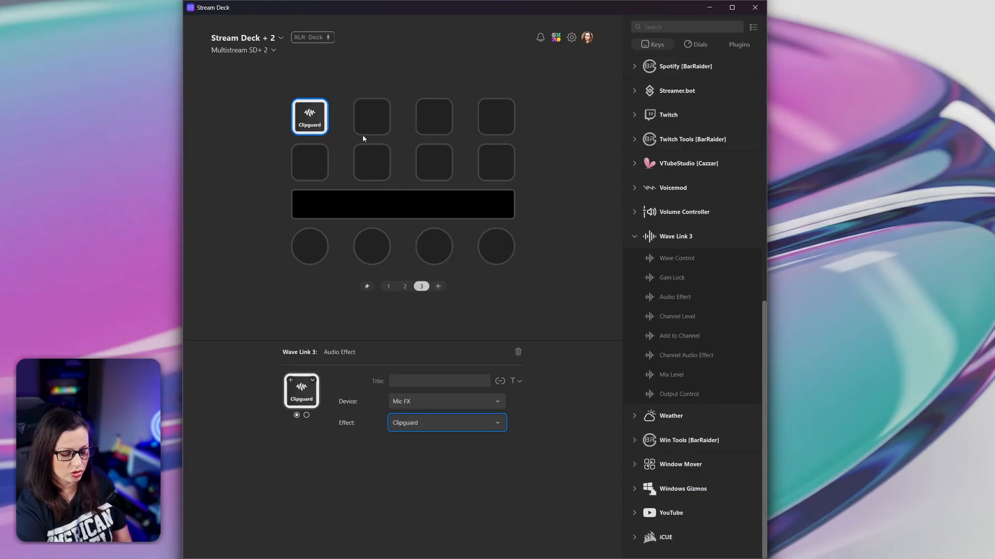
left_click(321, 122)
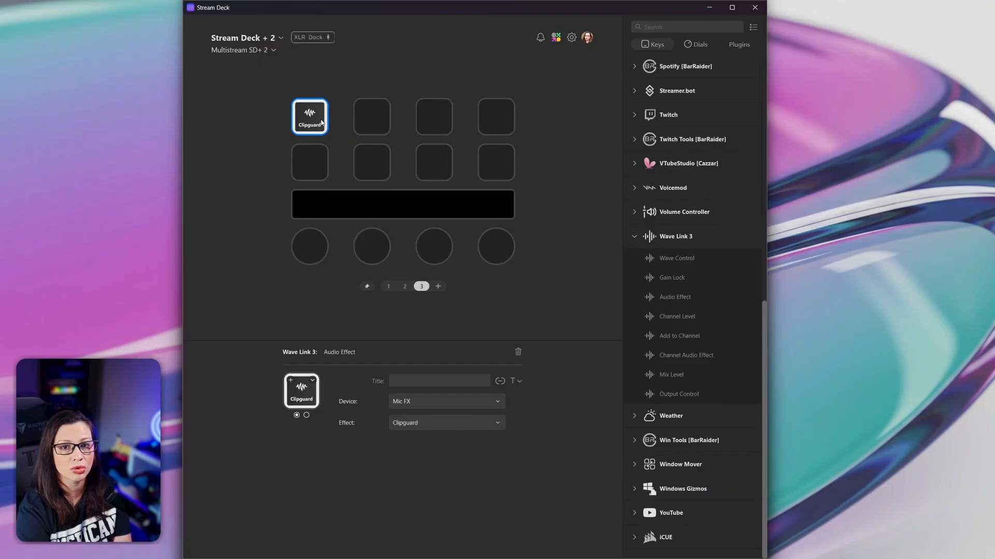
key("Delete")
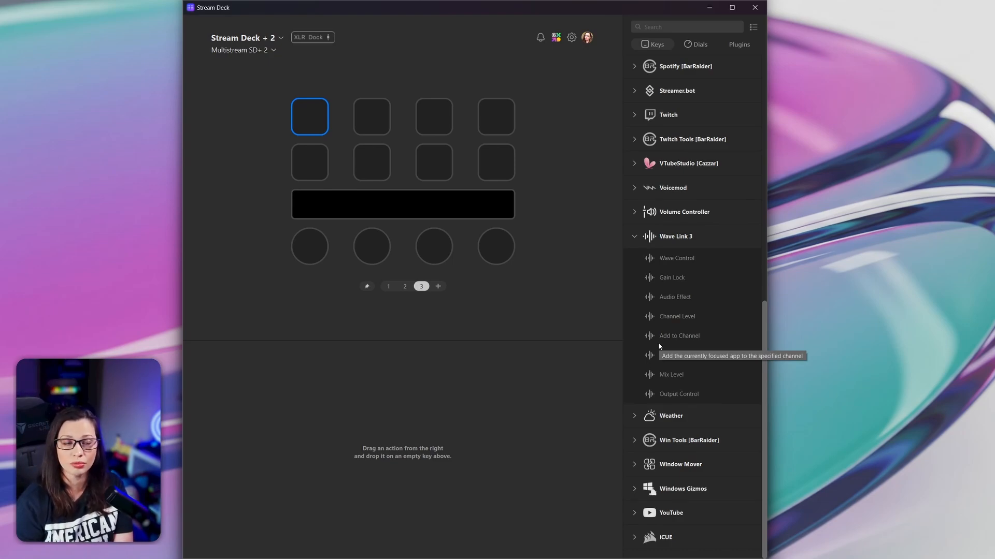
Assign Channel Level to the first key with Foreground App as its channel, and bring up its mix choices
left_click_drag(649, 317, 311, 126)
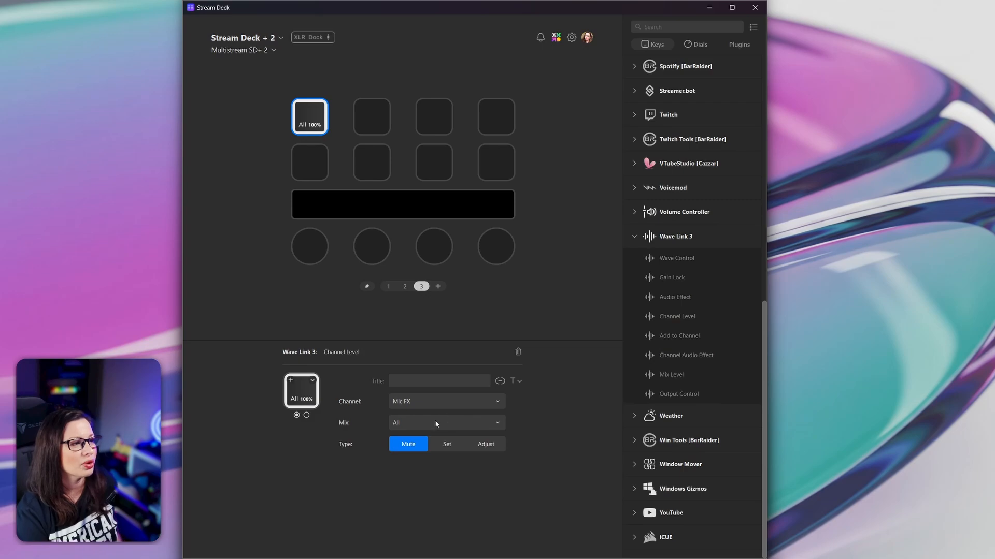
left_click(434, 403)
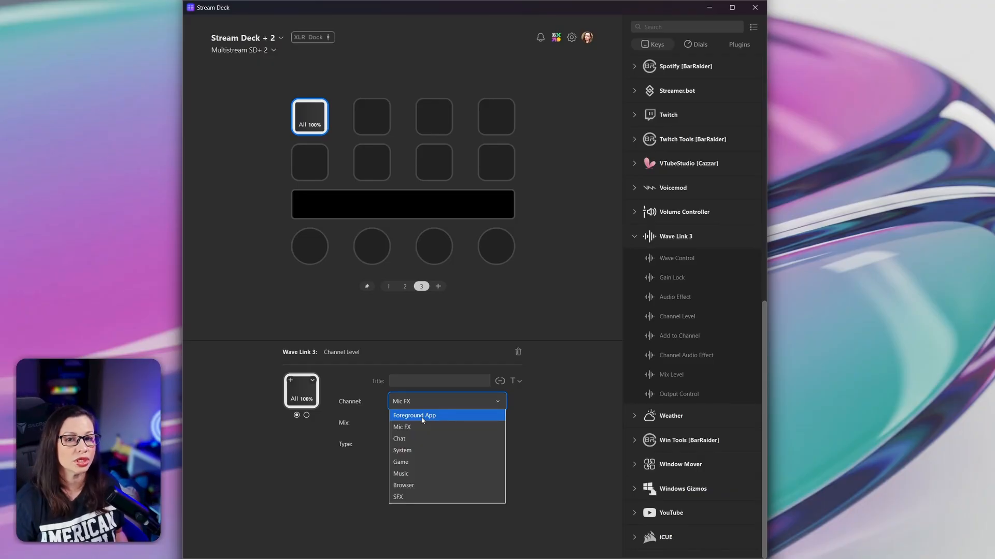
left_click(422, 417)
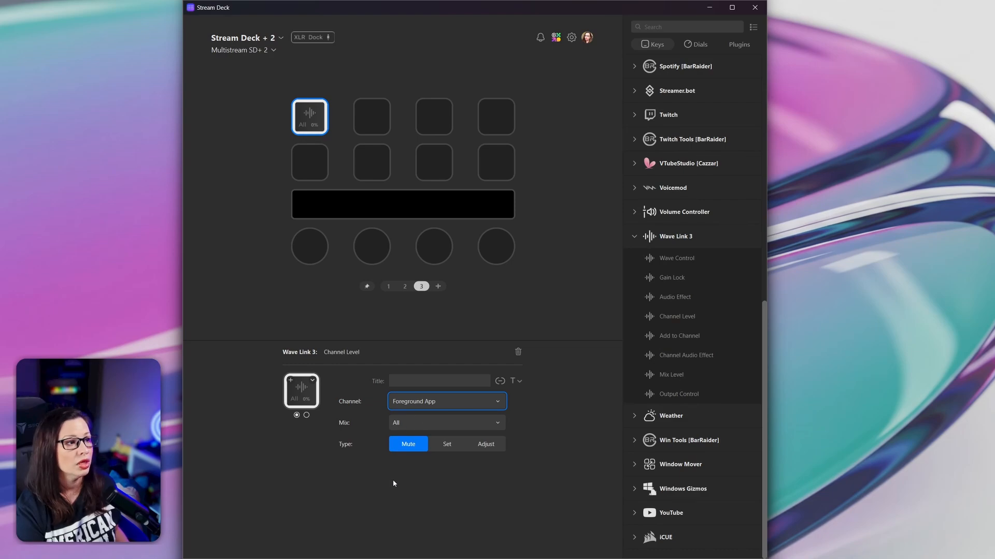
left_click(414, 428)
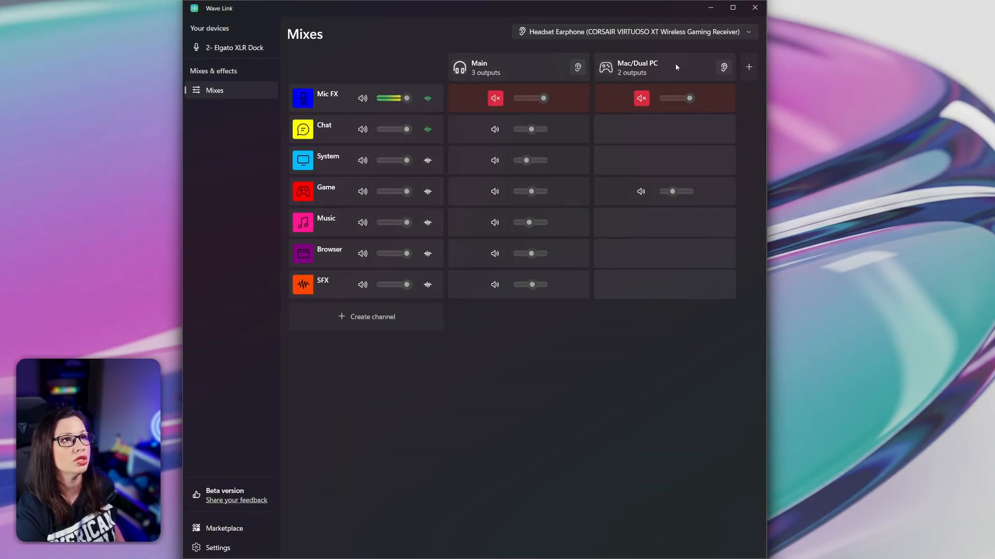
Switch to Wave Link, try placing the Mac/Dual PC mix before Main, restore the original mix order, and return to Stream Deck
left_click_drag(676, 63, 464, 68)
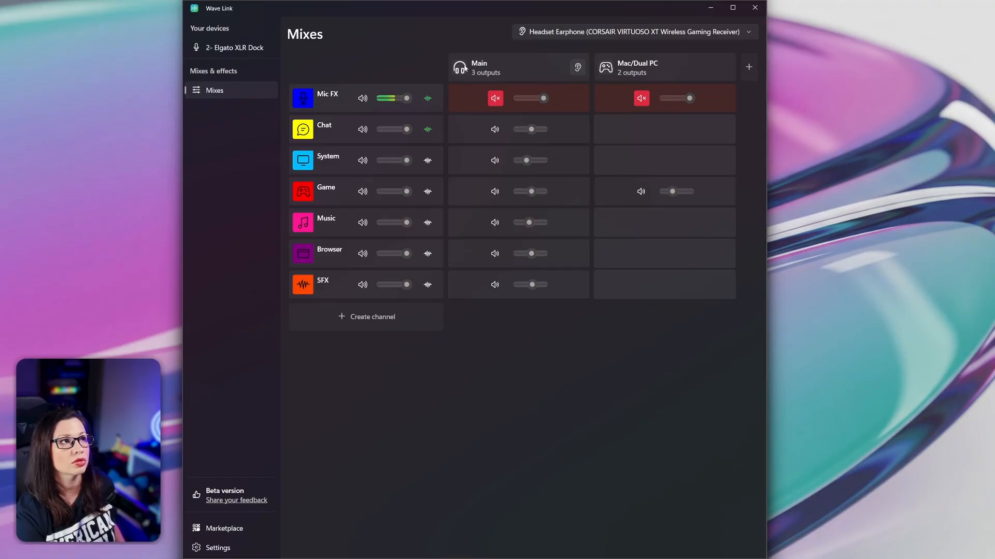
left_click_drag(647, 64, 467, 68)
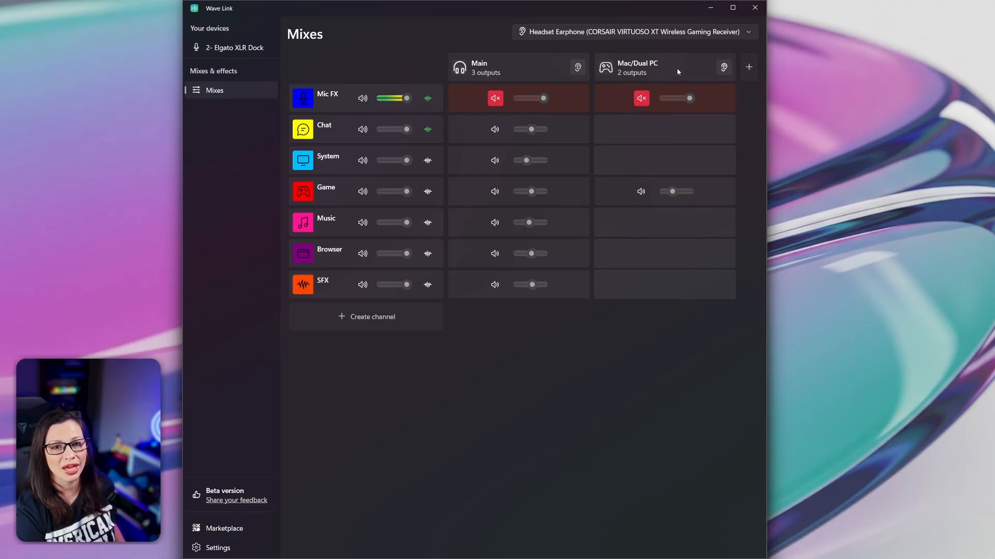
left_click_drag(677, 71, 464, 54)
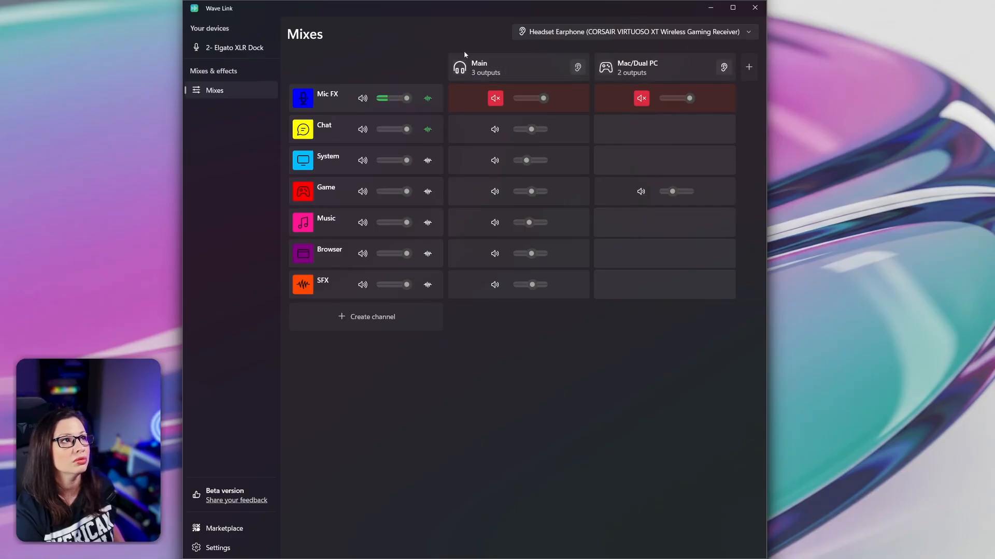
left_click_drag(671, 75, 481, 73)
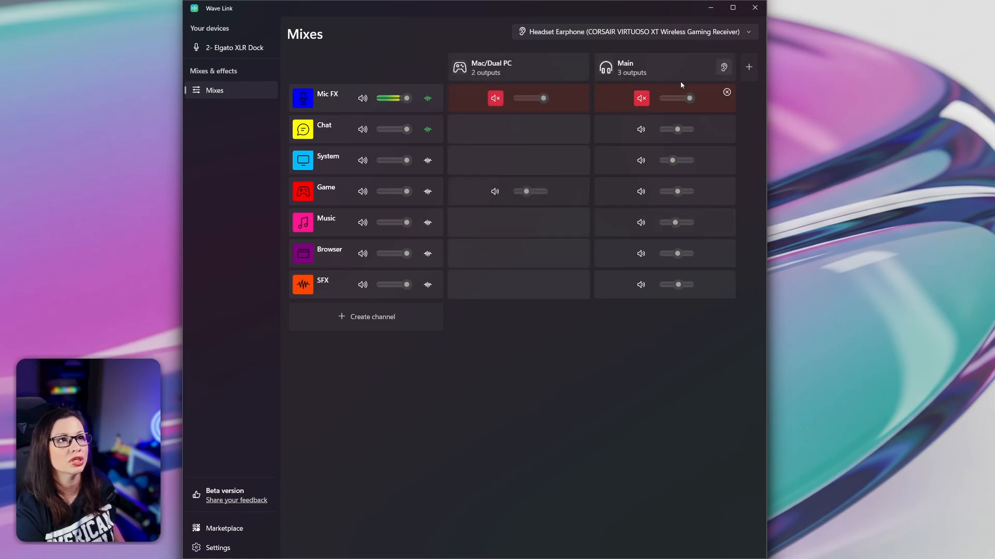
left_click_drag(676, 69, 457, 69)
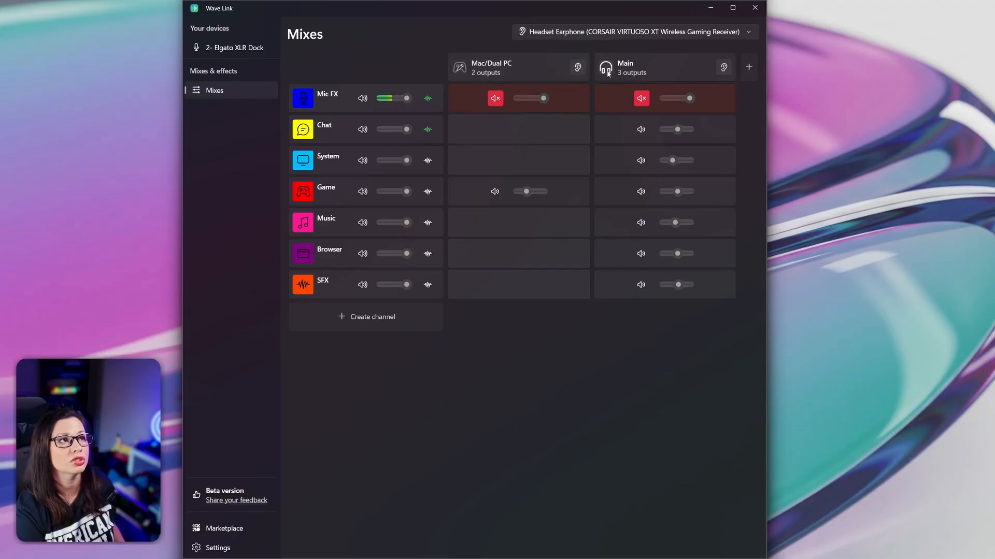
left_click_drag(694, 69, 462, 70)
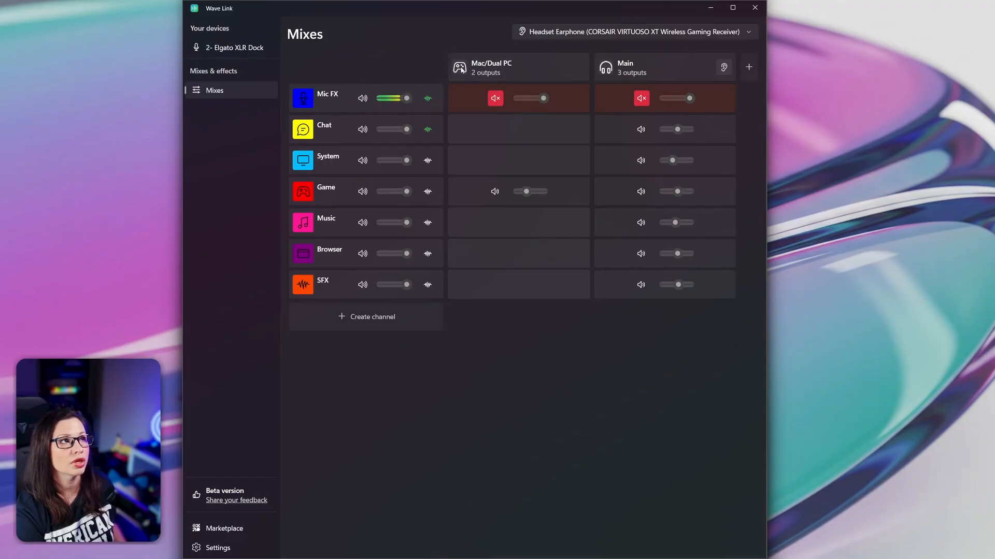
left_click_drag(641, 68, 709, 73)
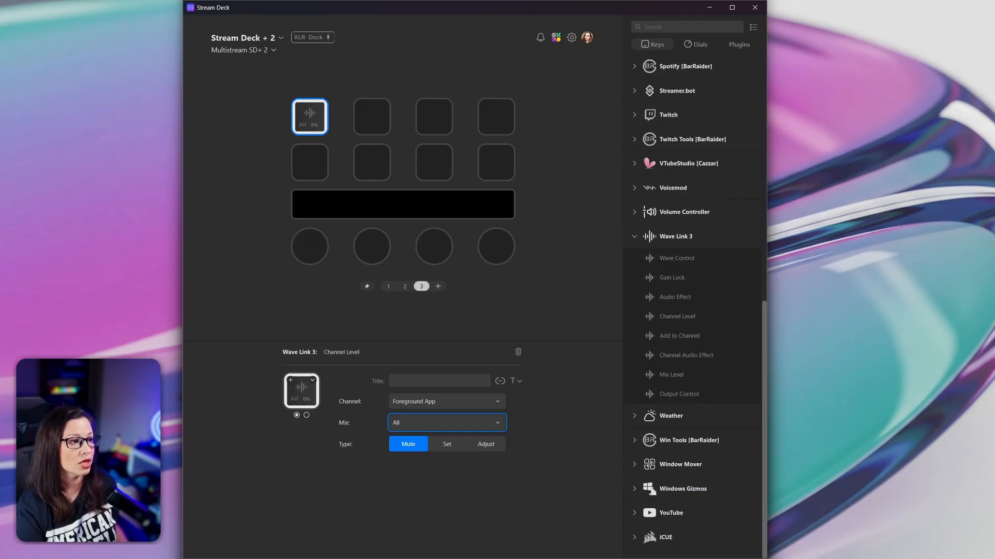
Set the Channel Level key's mix to Main and channel to Chat, and check the matching mixes in Wave Link
left_click(459, 423)
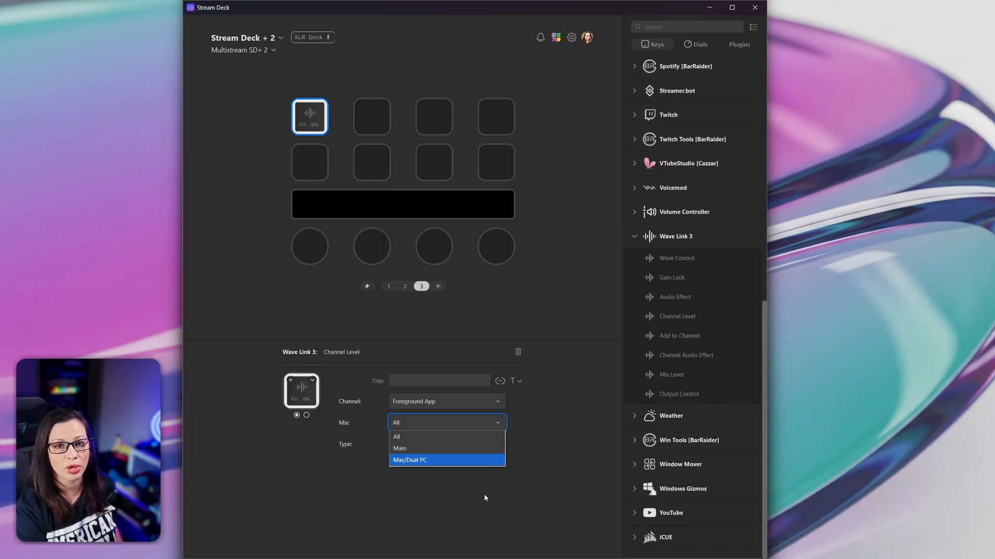
left_click(438, 449)
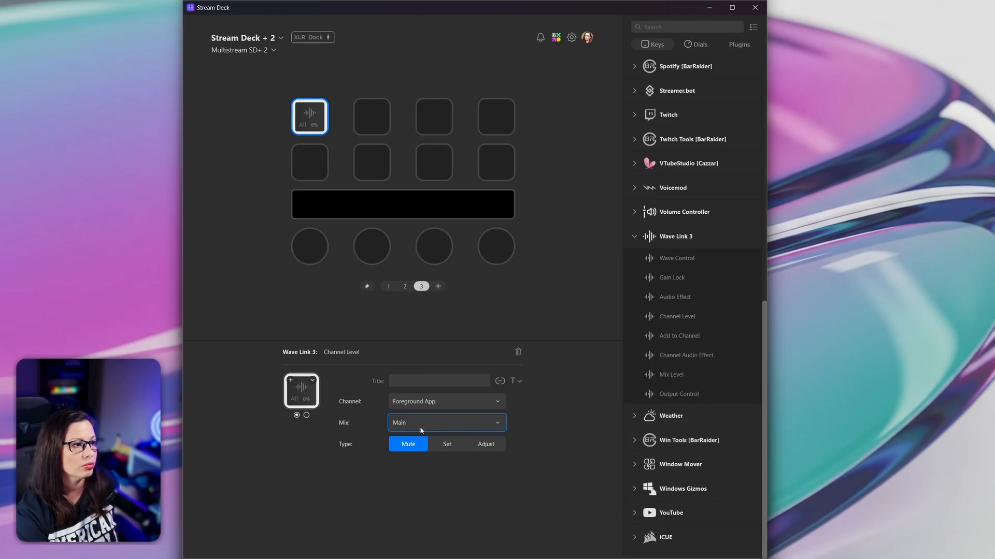
left_click(414, 402)
left_click(412, 439)
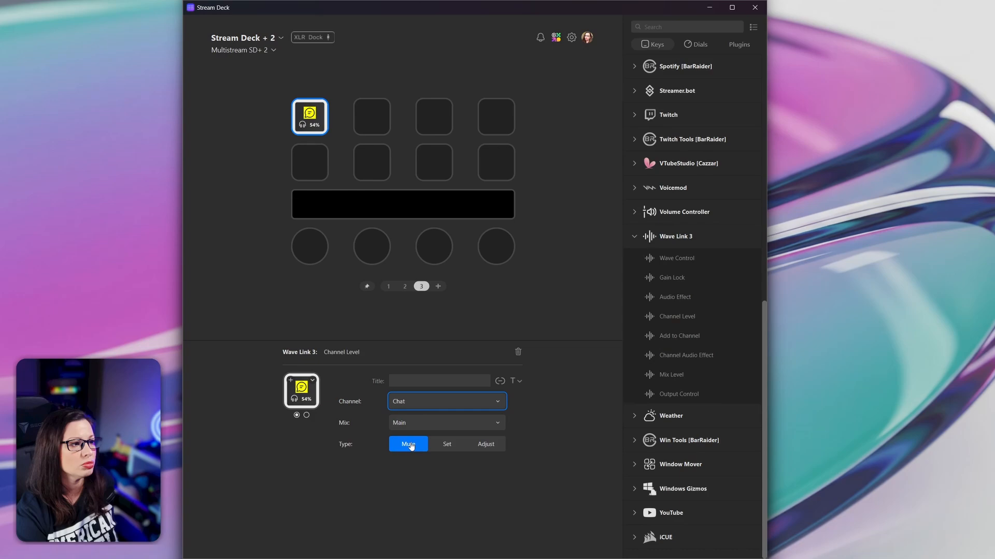
left_click(427, 407)
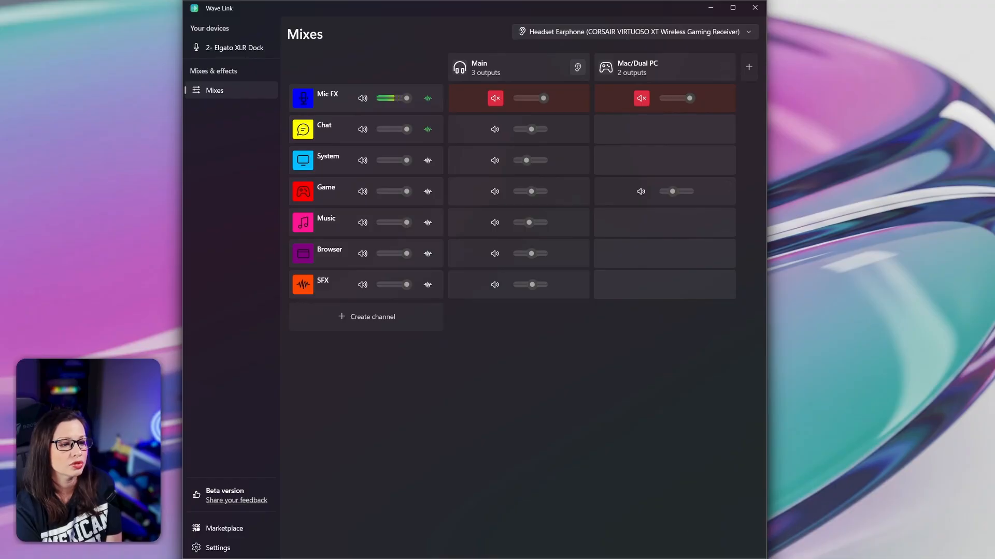
key("alt+Tab")
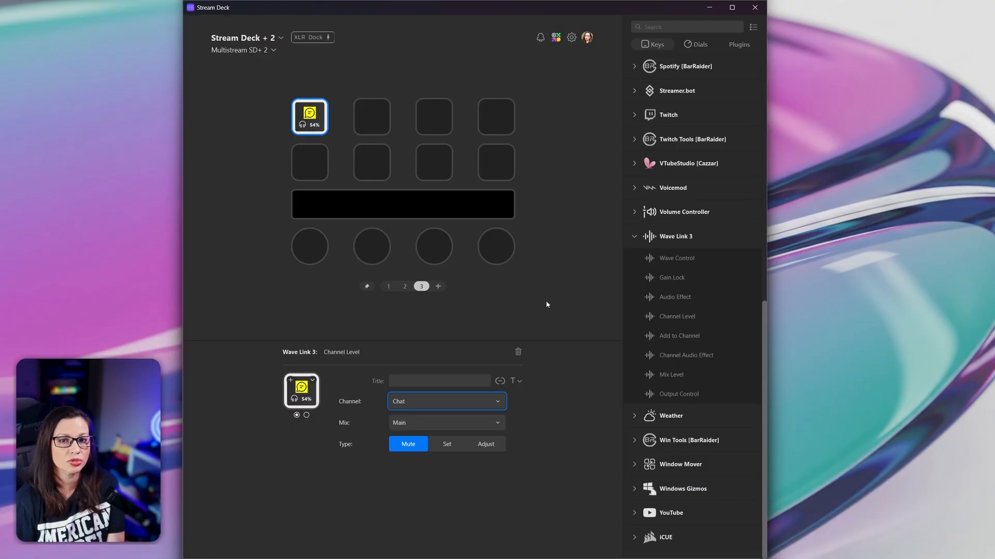
Try the Chat key's Set type with the level at 100%, and switch its type to Adjust
left_click(450, 444)
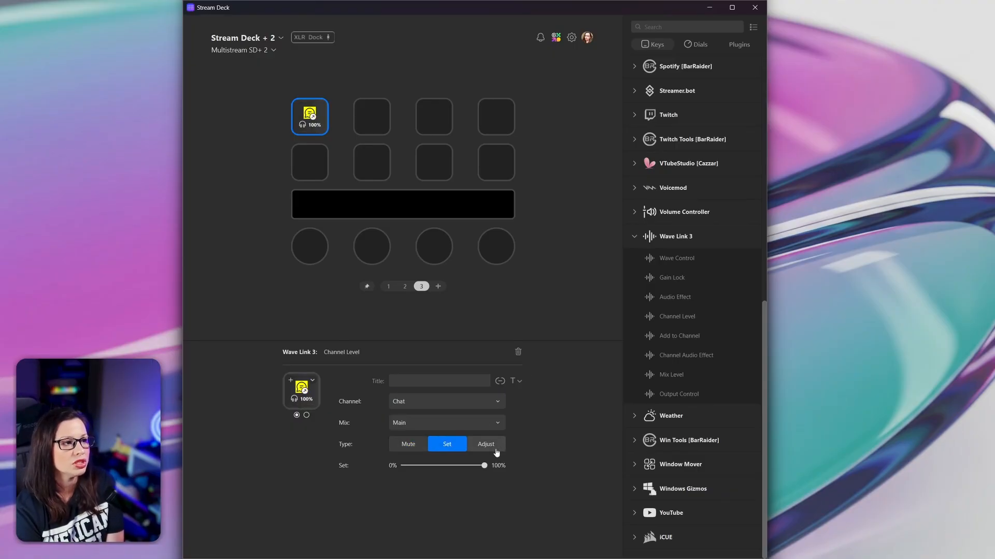
left_click_drag(484, 466, 534, 472)
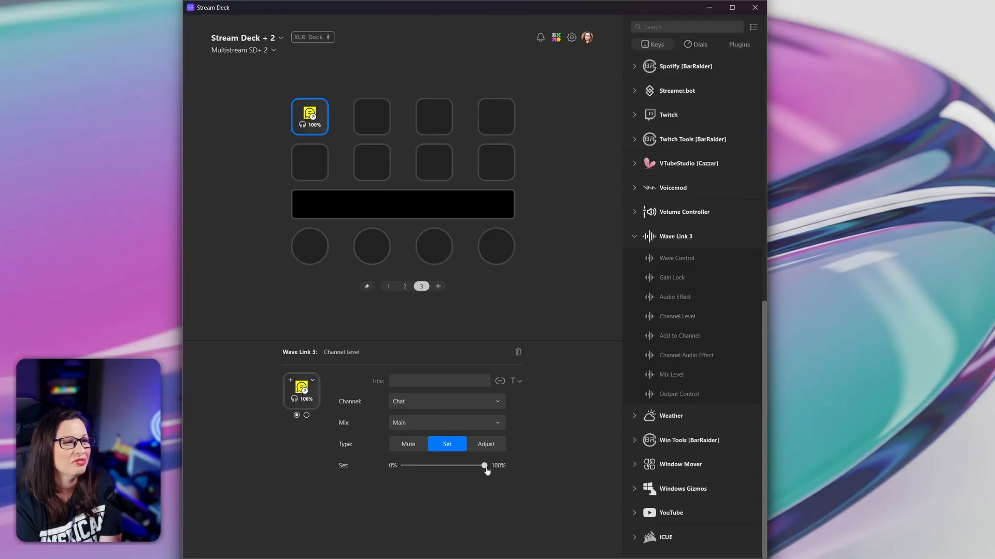
left_click_drag(485, 467, 508, 474)
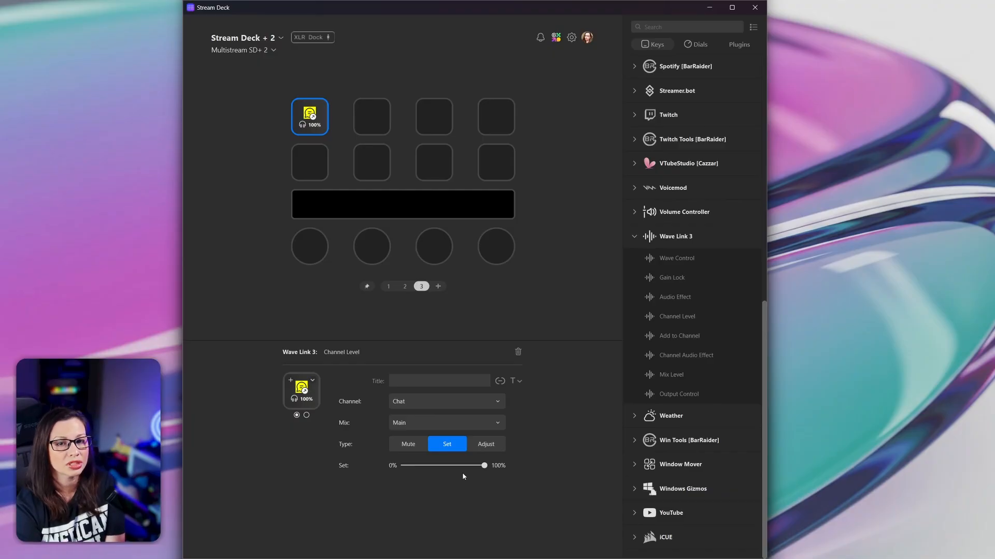
left_click(485, 444)
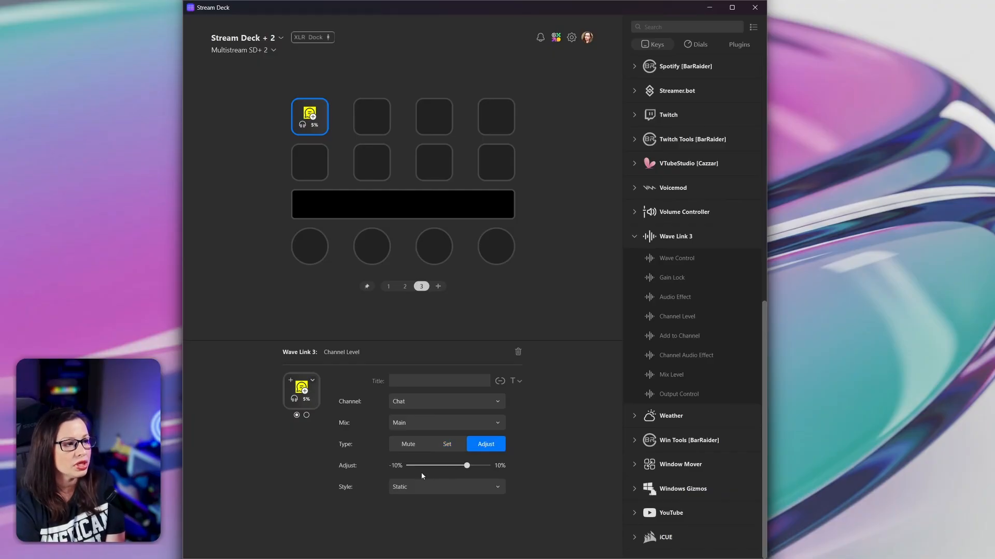
Try the horizontal and vertical fader styles on the Chat key, and set its style to Fader + Level meter (vertical)
left_click(449, 493)
left_click(452, 510)
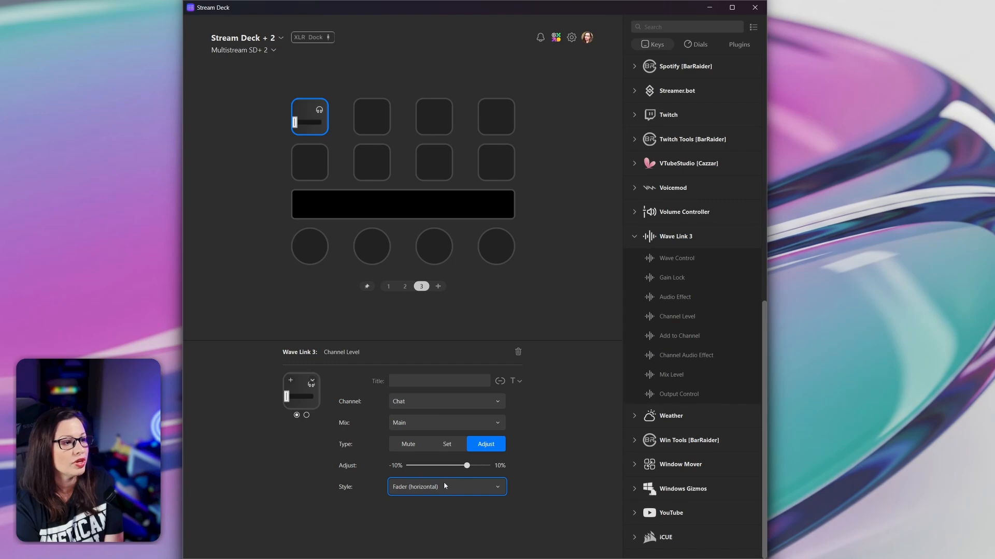
left_click(444, 485)
left_click(445, 524)
left_click(446, 492)
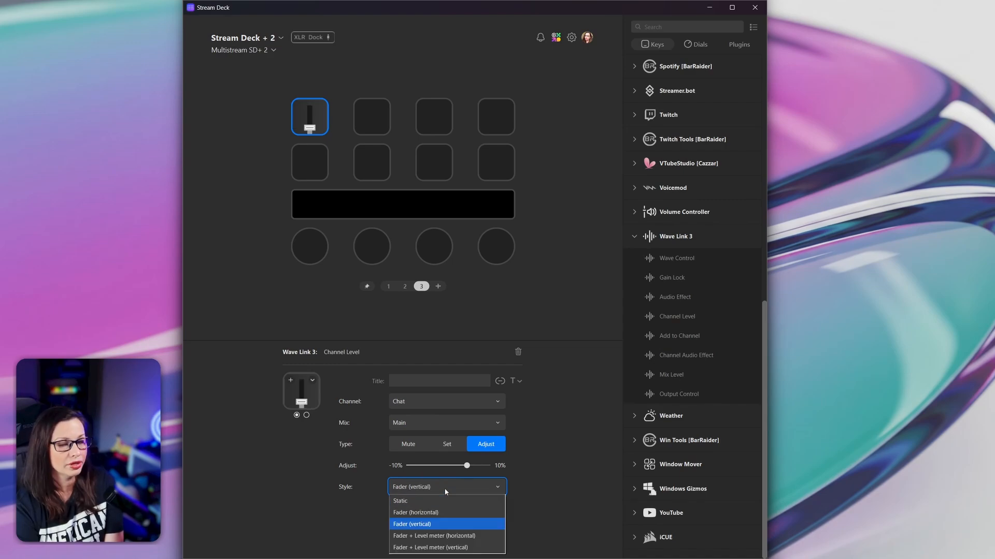
left_click(442, 535)
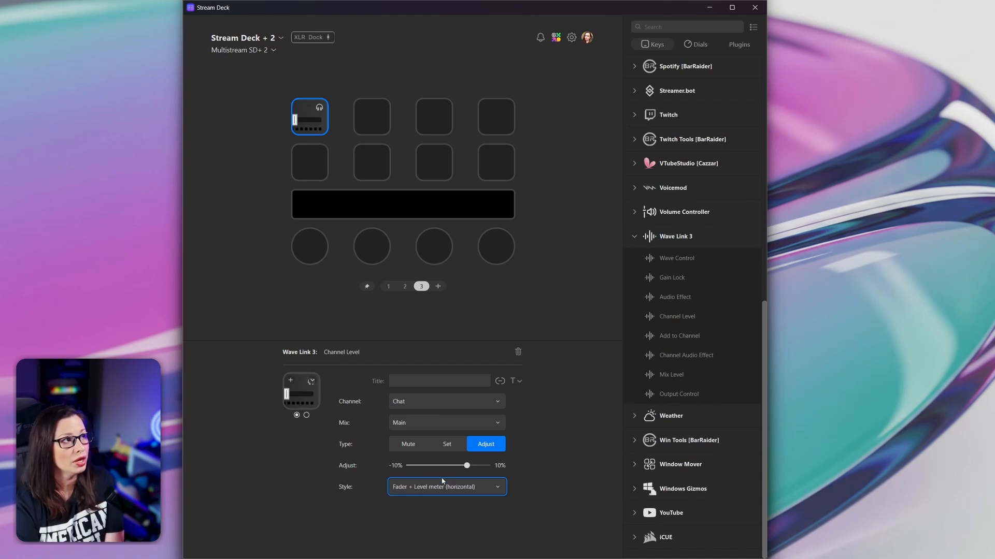
left_click(443, 490)
left_click(432, 548)
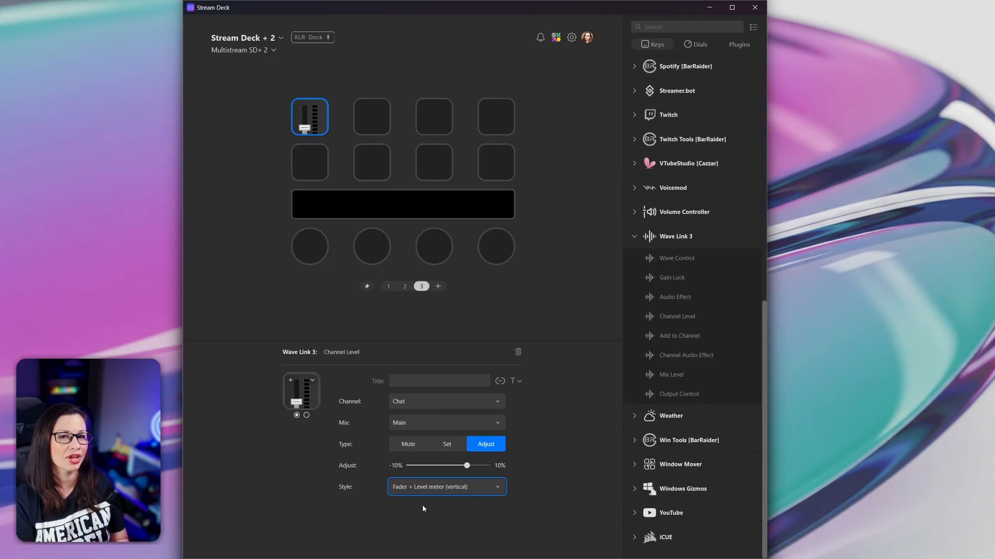
Move the Channel Level key to the last slot of the top row and set its channel to Music
left_click_drag(311, 120, 497, 118)
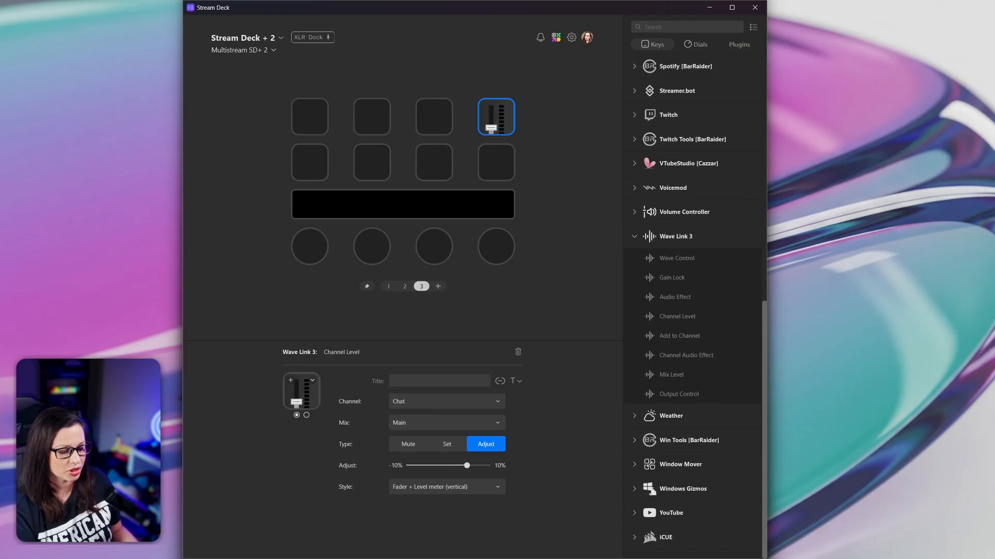
left_click(431, 403)
key("Escape")
key("Down")
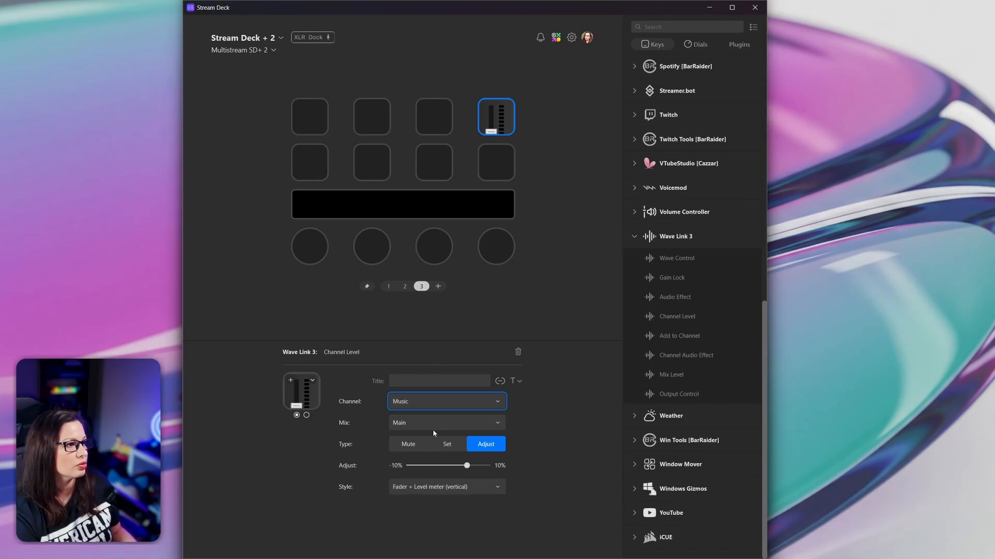
Duplicate the Music Channel Level key into the empty slot directly below it
right_click(491, 110)
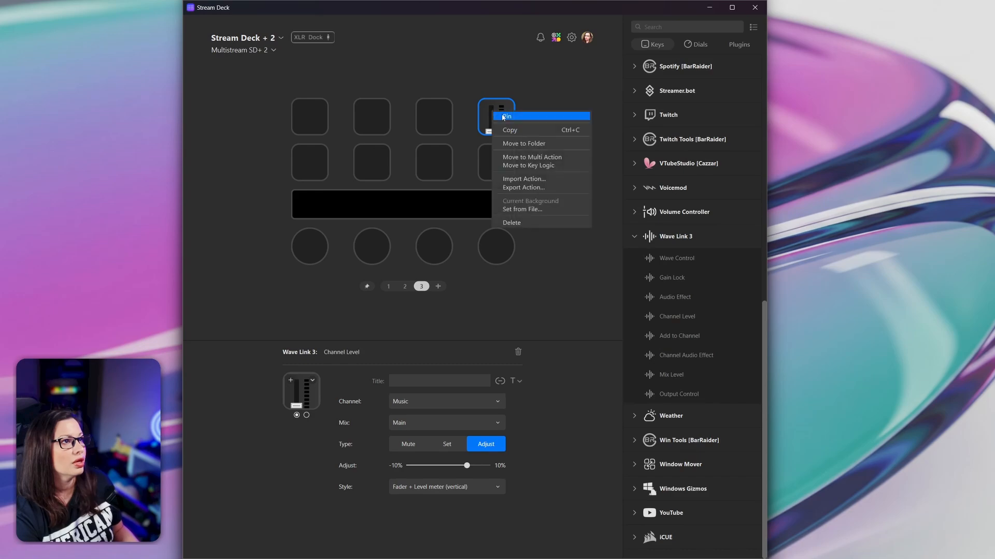
left_click(498, 129)
left_click(495, 174)
right_click(492, 170)
left_click(507, 174)
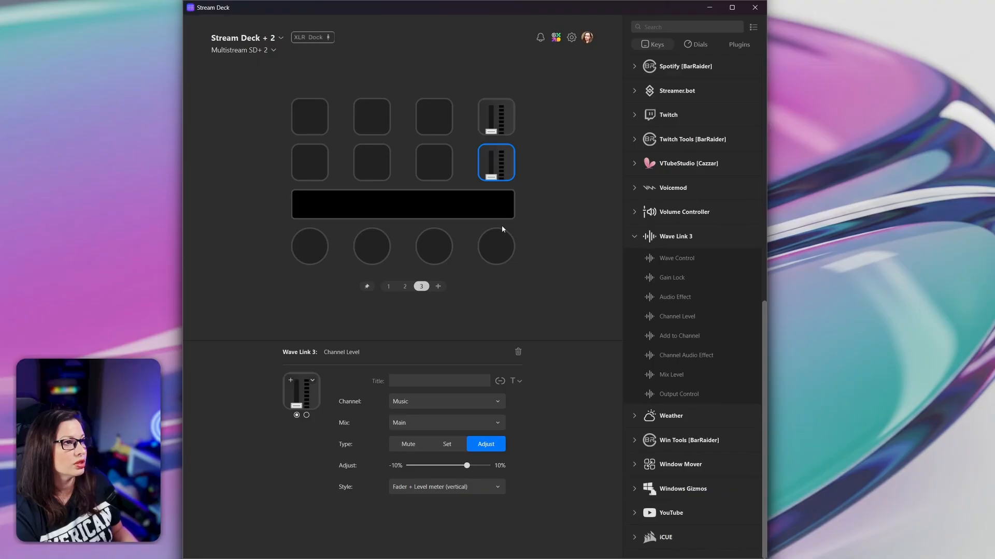
Reduce the upper Music key's adjustment to a small positive amount, and set the lower Music key's adjustment to -1%
left_click(504, 121)
left_click_drag(467, 467, 451, 469)
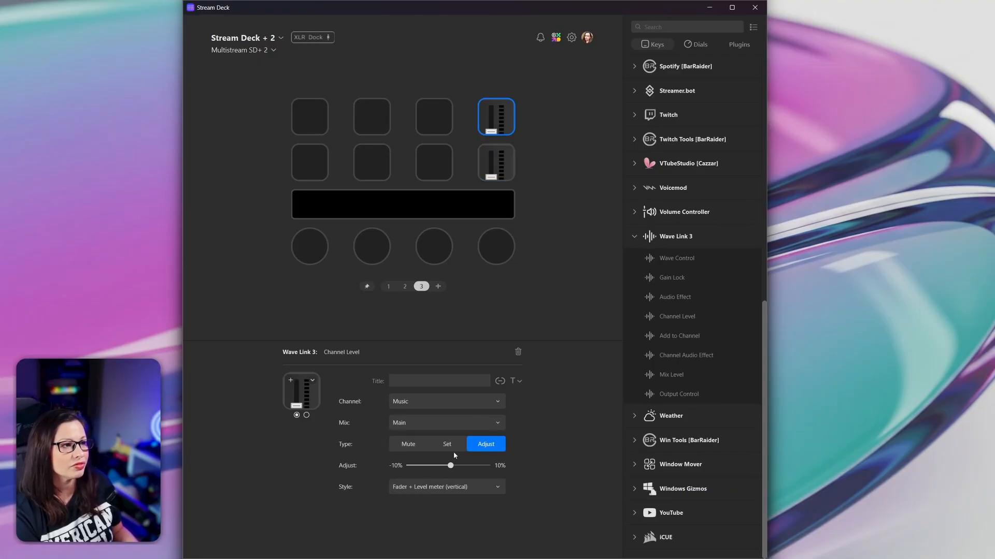
left_click(500, 164)
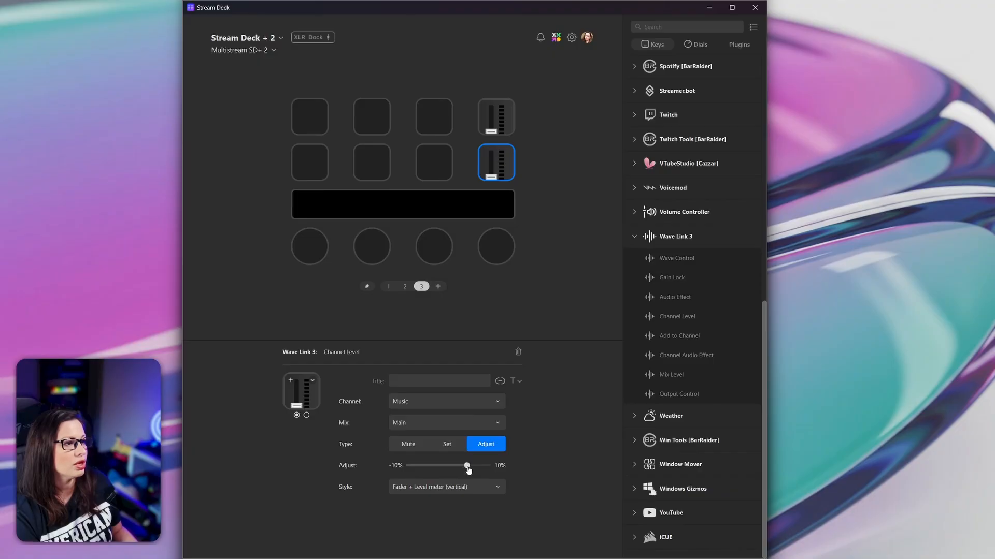
left_click_drag(467, 467, 446, 469)
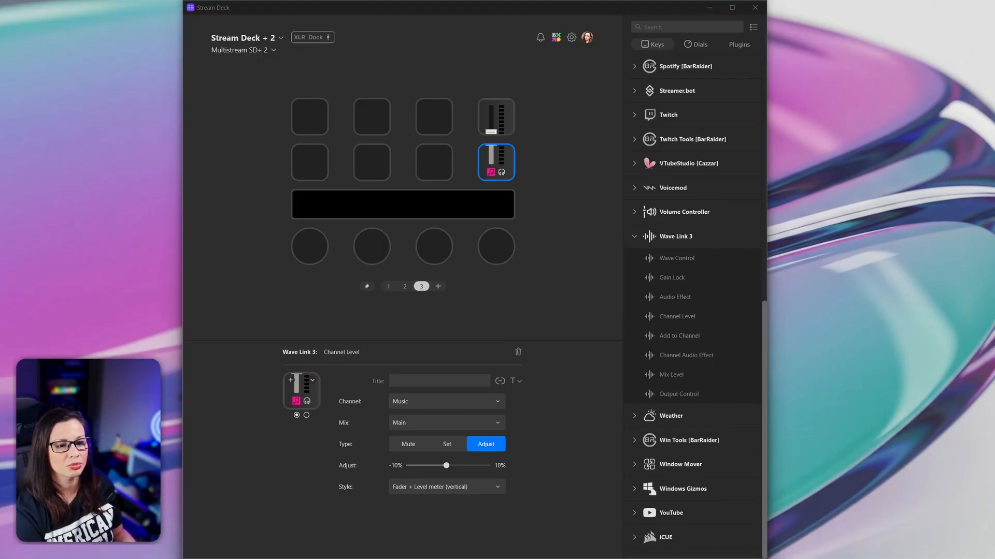
left_click(574, 413)
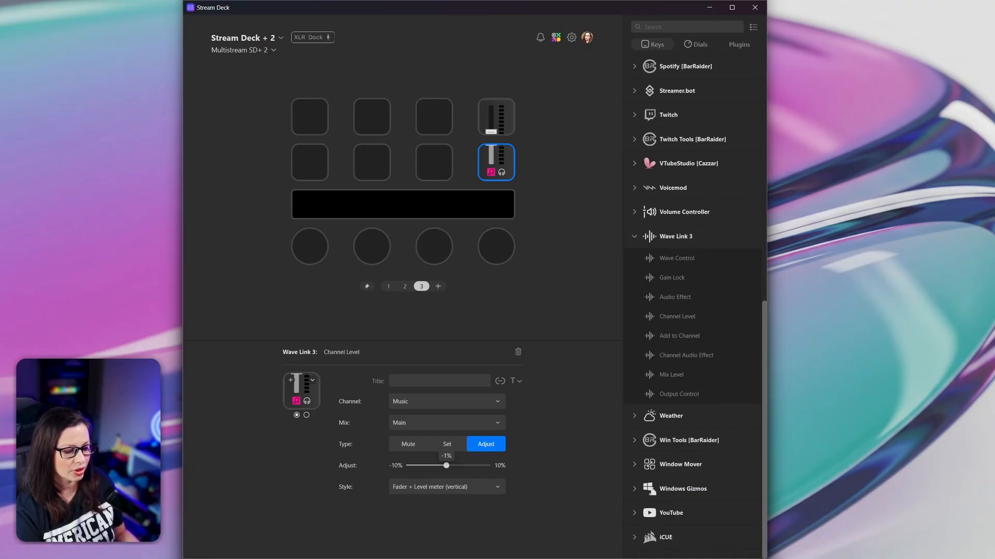
Switch to Wave Link, try raising and lowering the Music channel's level in the Main mix in small steps, and return to Stream Deck
key("alt+Tab")
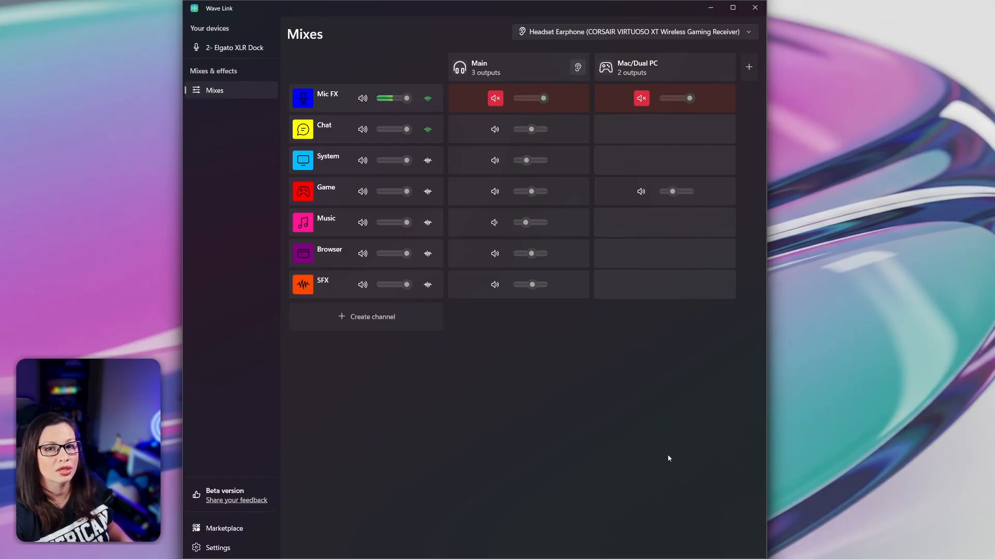
mouse_move(475, 231)
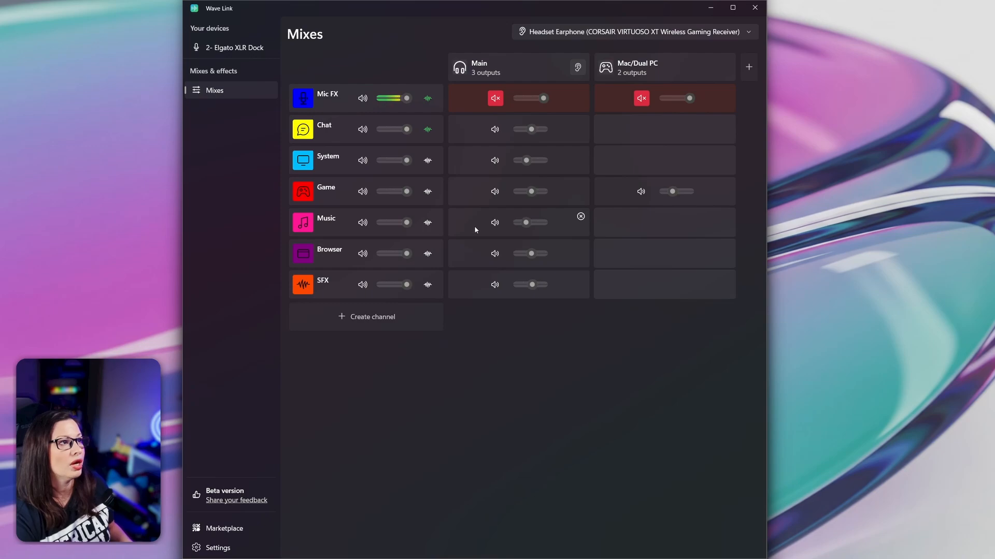
scroll(475, 227, "up", 1)
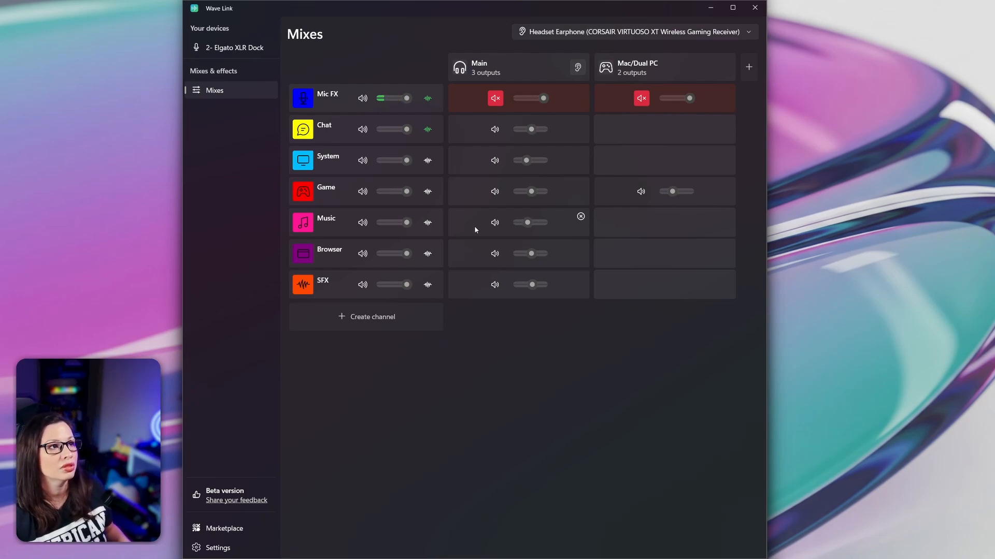
scroll(475, 227, "up", 1)
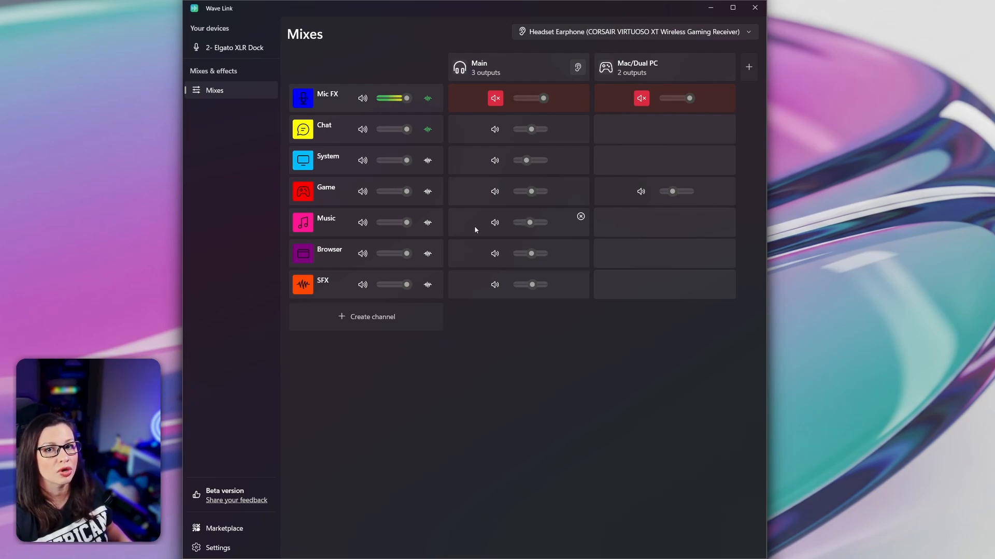
scroll(475, 227, "down", 1)
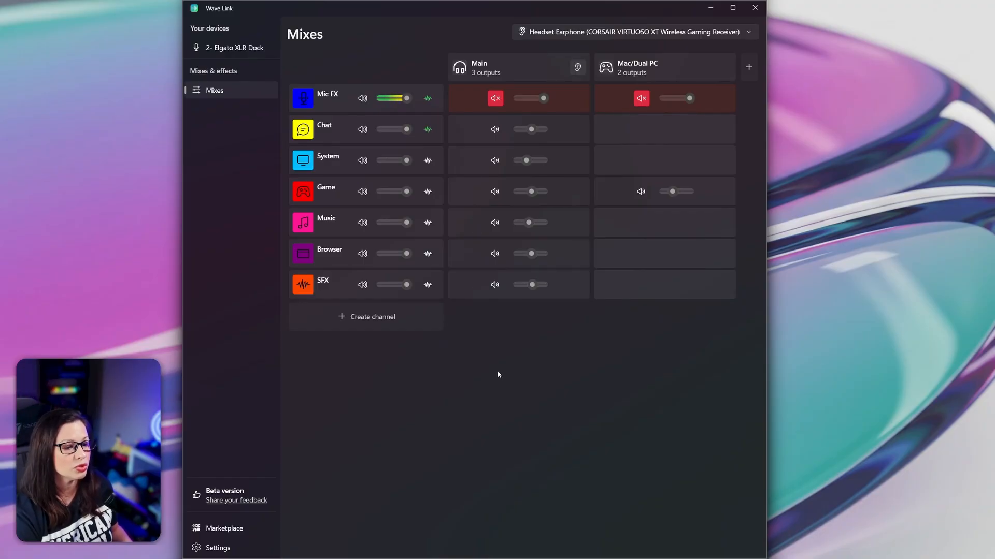
key("alt+Tab")
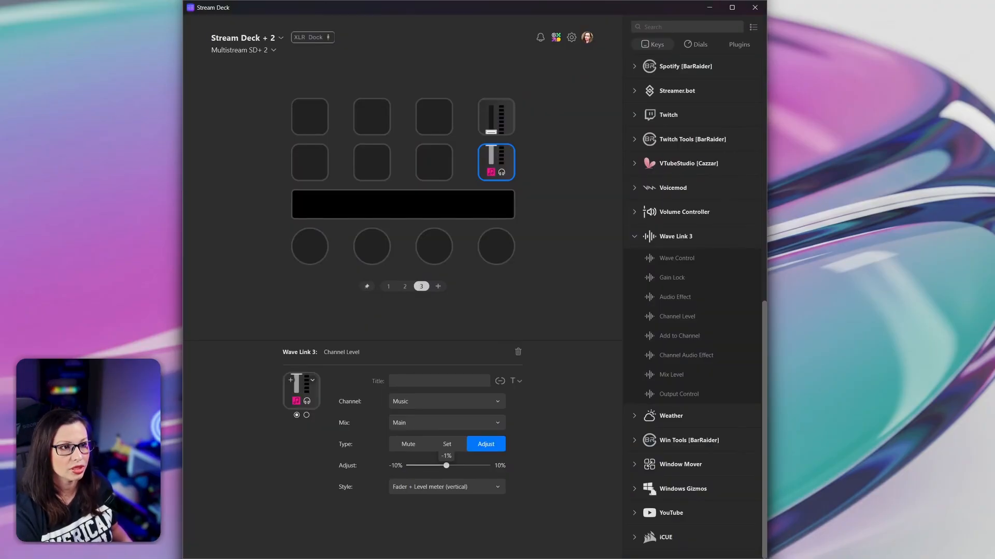
Delete both Music Channel Level keys from the page
left_click(495, 168)
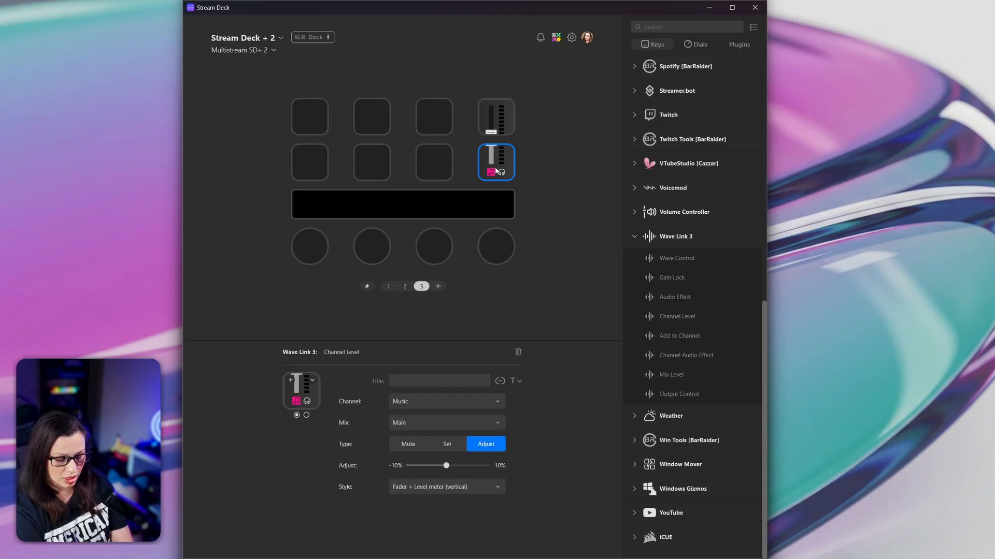
key("Delete")
left_click(496, 121)
key("Delete")
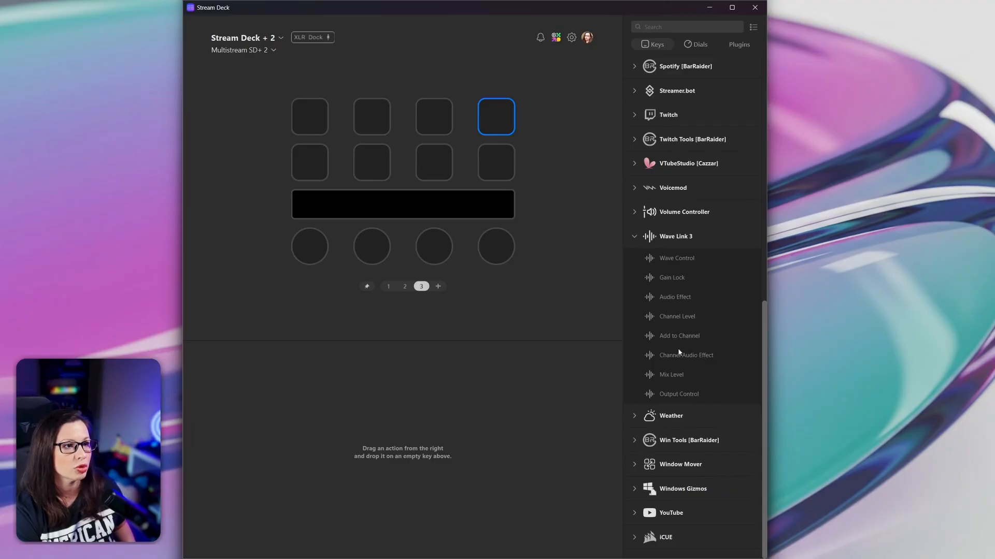
Try an Add to Channel key in the first slot with its channel set to Chat, and delete the key
left_click_drag(664, 337, 309, 116)
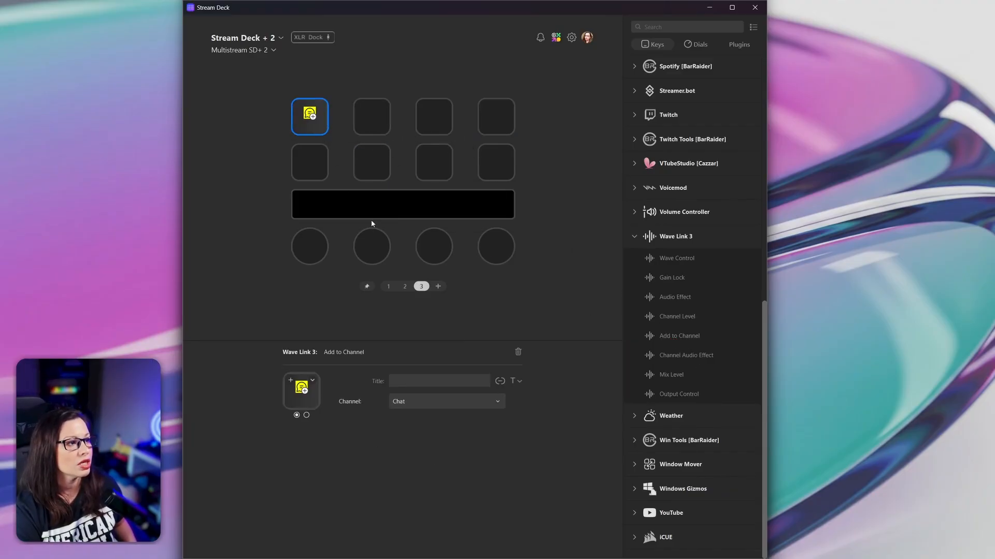
left_click(443, 407)
left_click(356, 422)
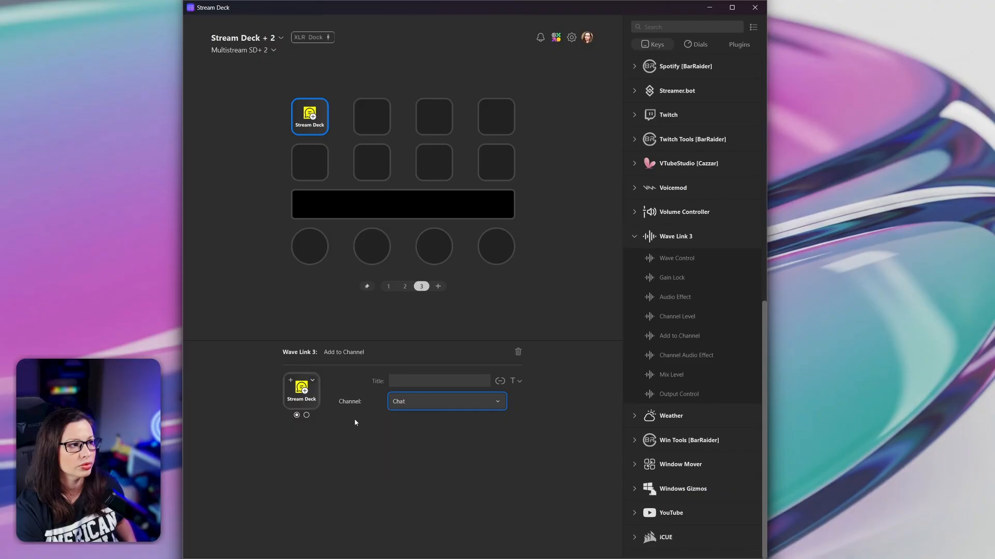
right_click(308, 122)
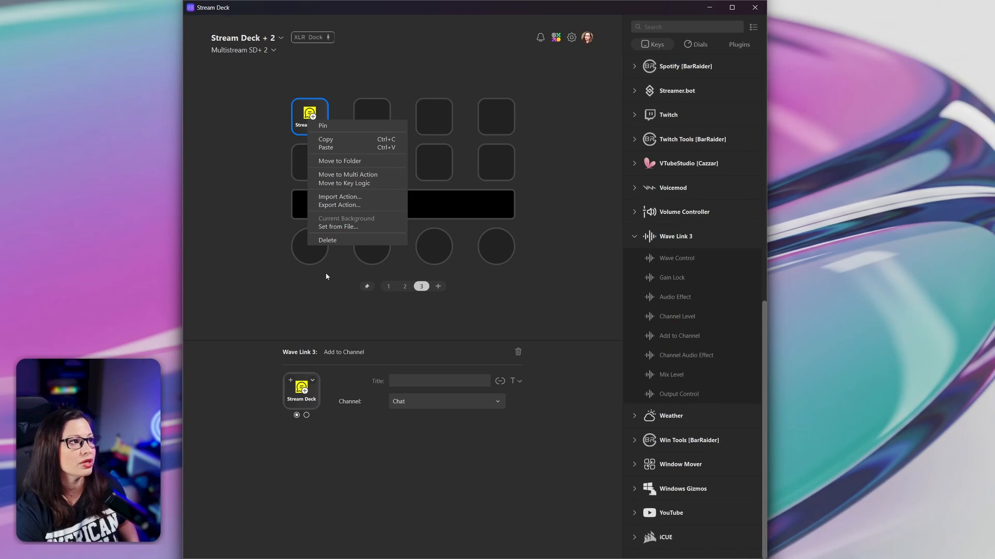
left_click(335, 240)
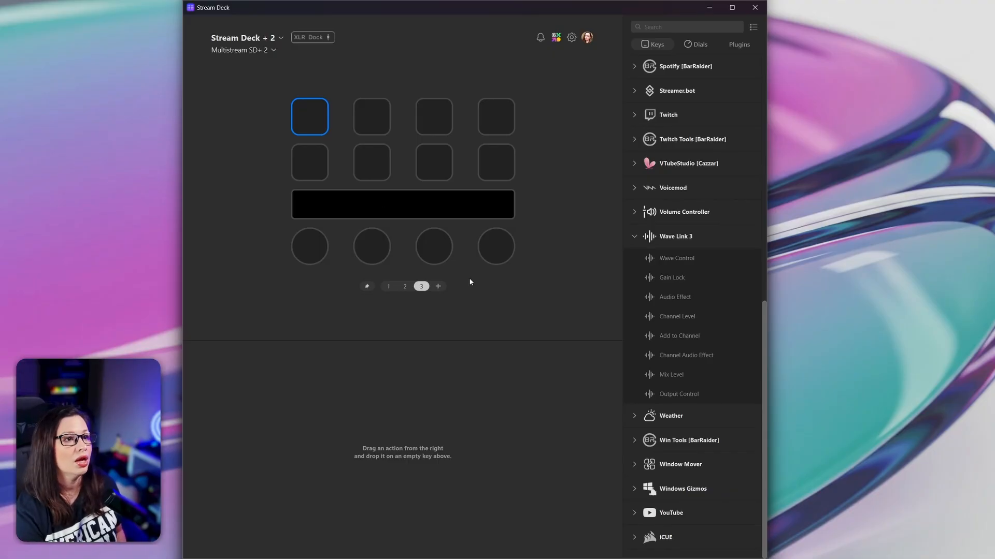
Add a Channel Audio Effect key to the first slot with channel Chat and effect Elgato Voice Focus
left_click_drag(648, 358, 310, 116)
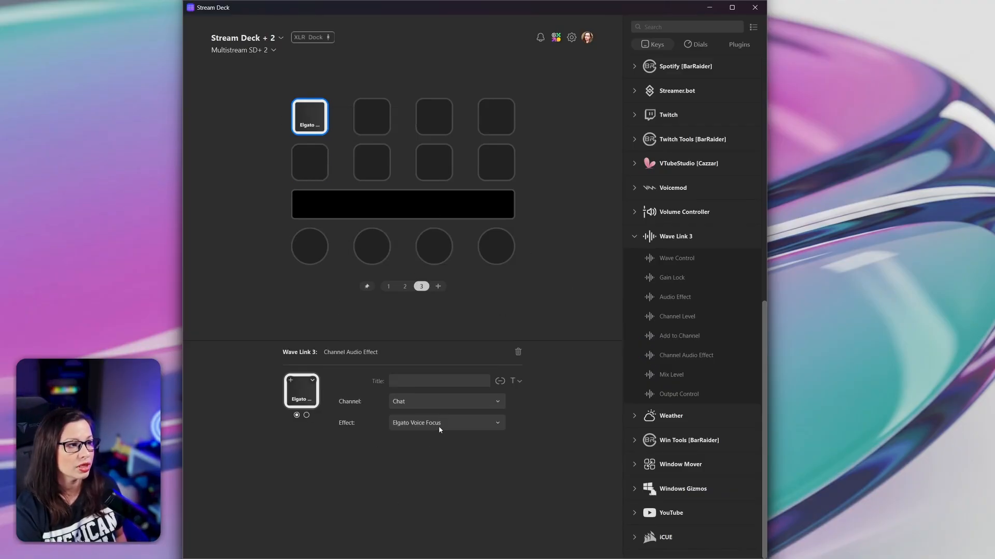
left_click(437, 407)
left_click(437, 409)
left_click(420, 428)
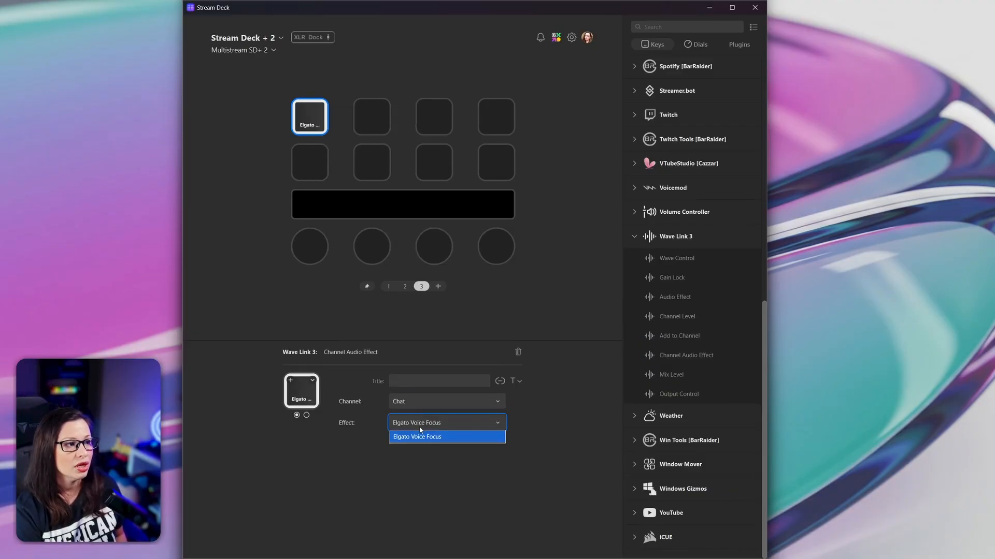
left_click(420, 439)
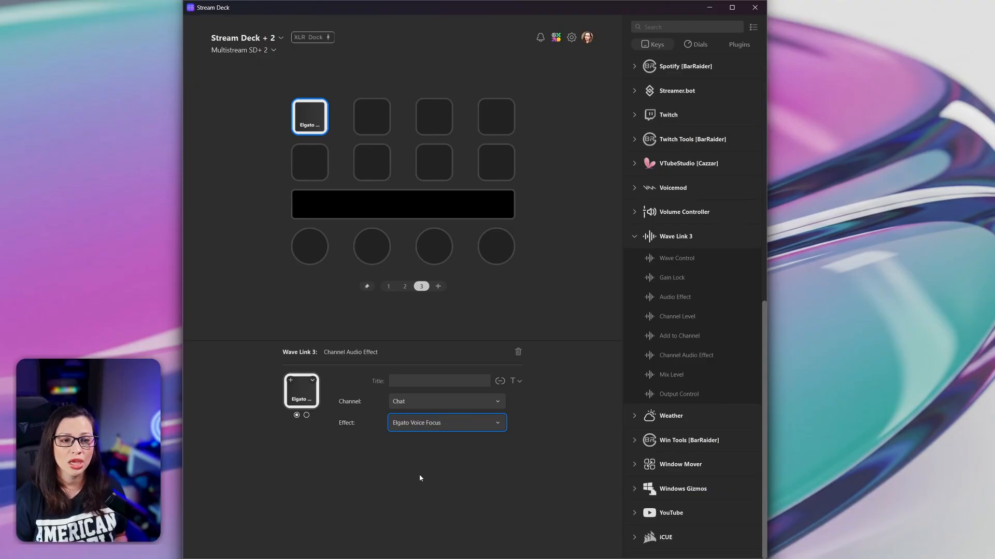
Search the Elgato Marketplace for "voice focus", open the Voice Focus product page, and check its platform options
left_click(558, 40)
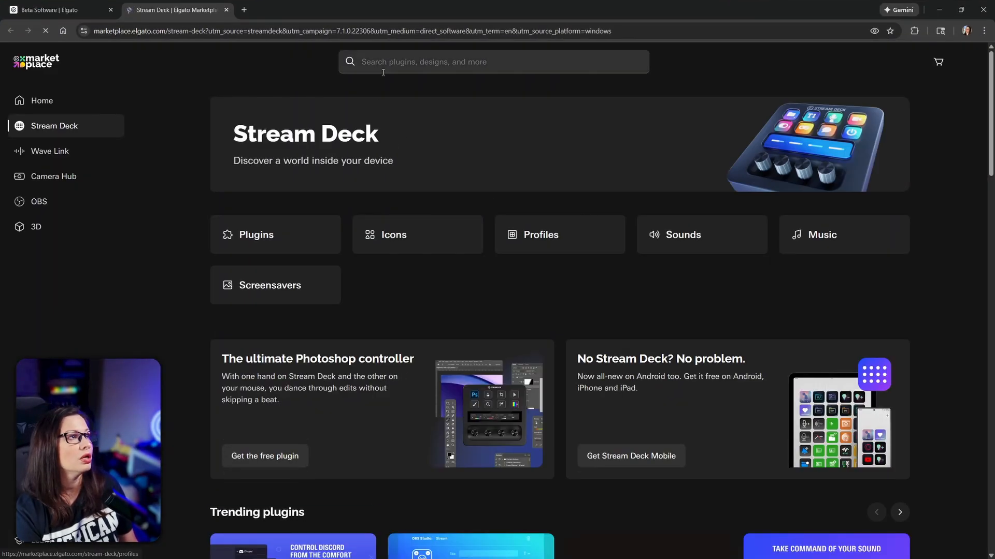
left_click(383, 72)
type("voic")
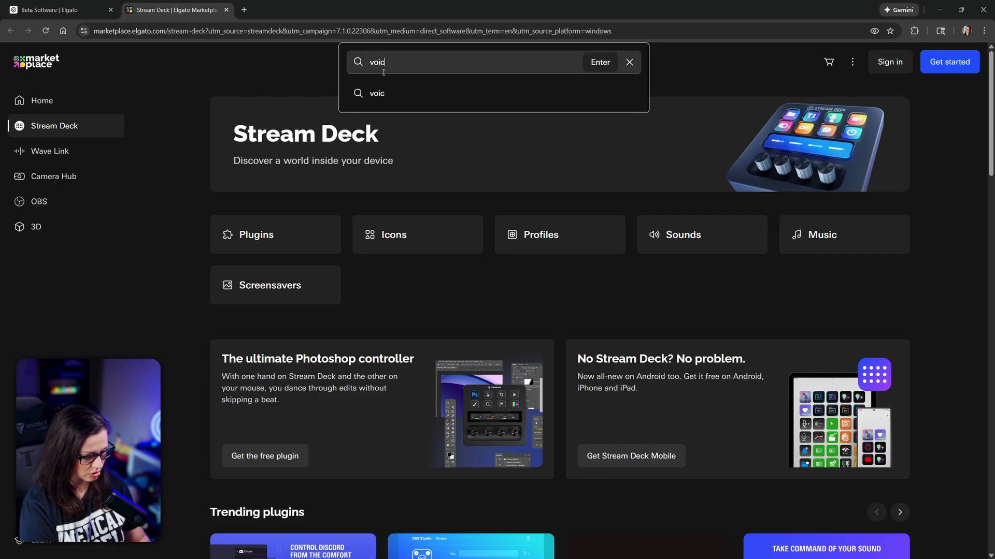
type("e focu")
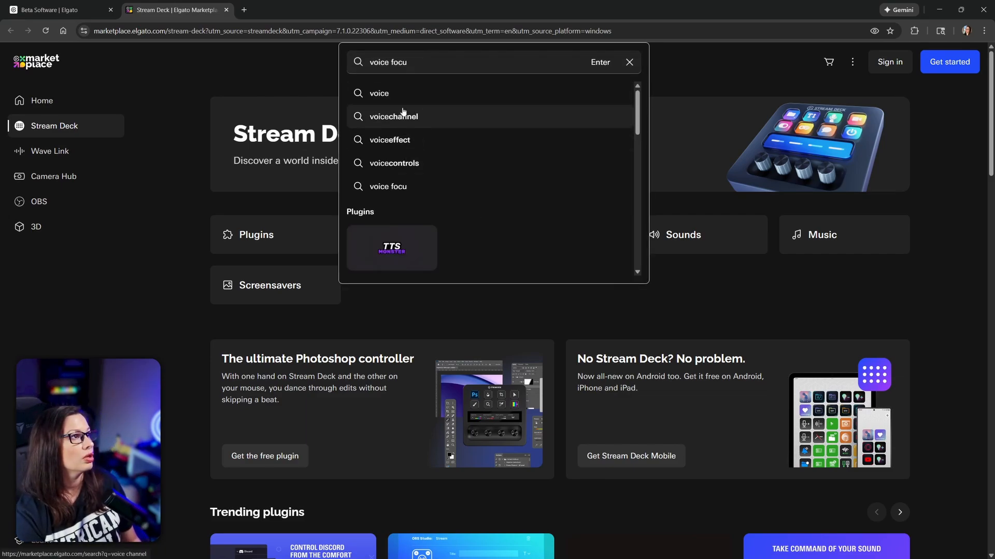
type("s")
key("Return")
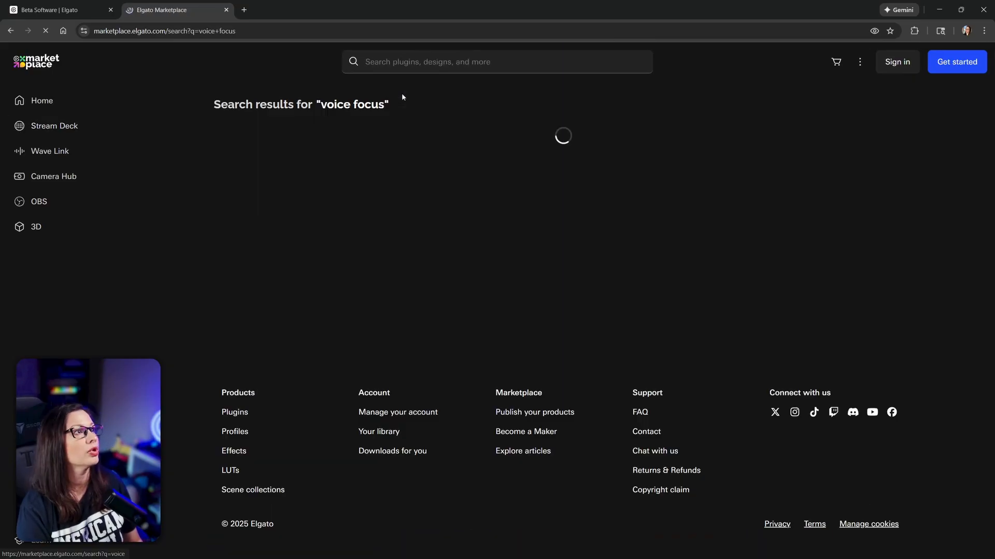
left_click(414, 410)
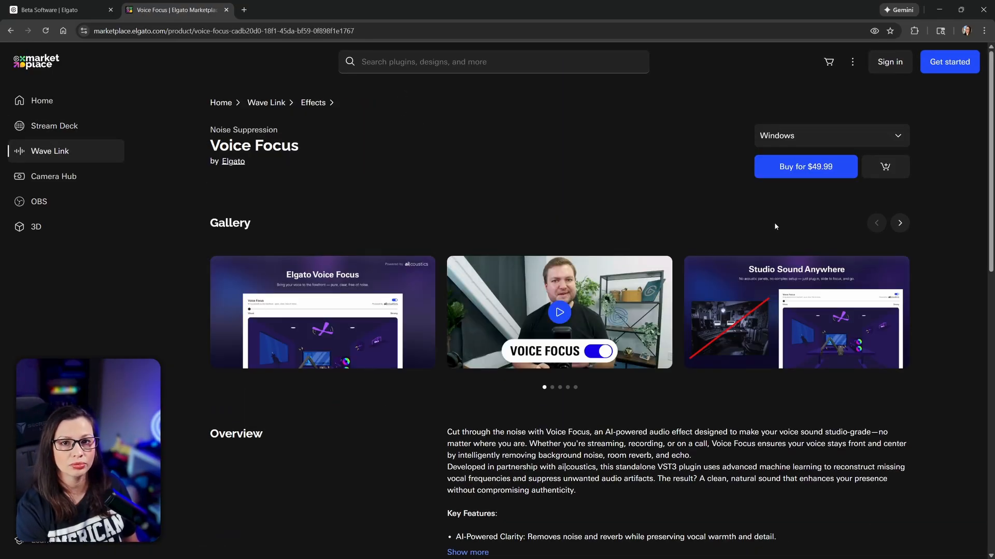
left_click(858, 133)
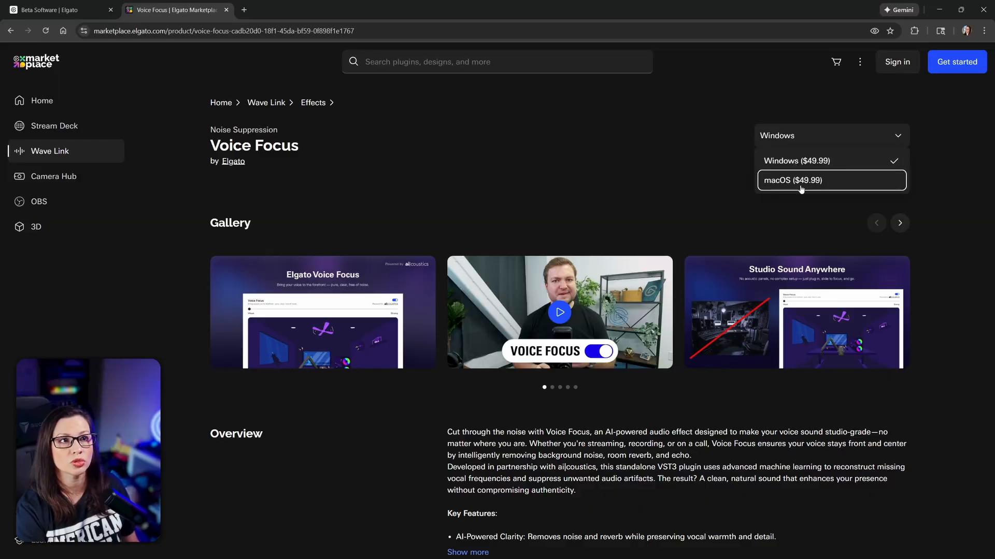
left_click(667, 178)
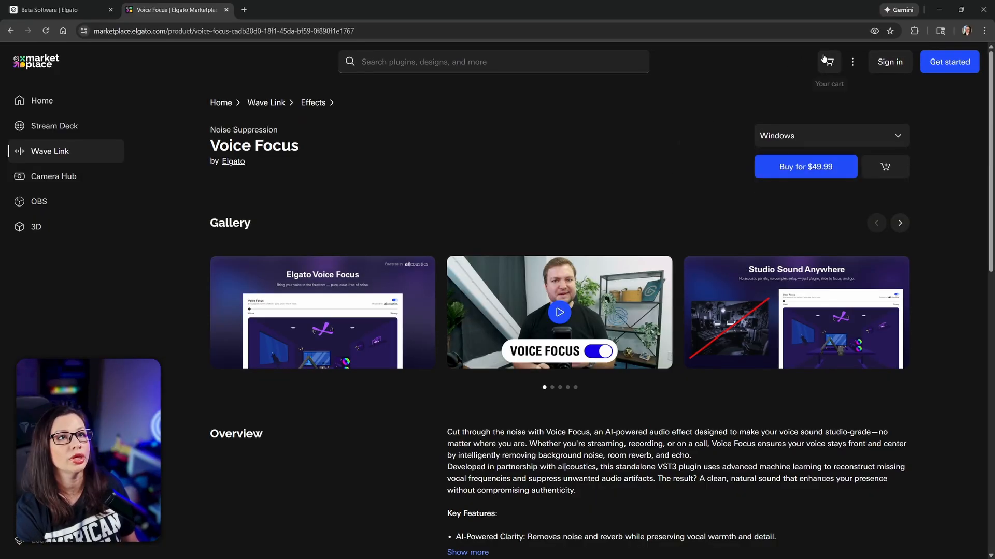
Restore the browser window, fit it over the Stream Deck window's area, and show the Voice Focus platform options
left_click(961, 9)
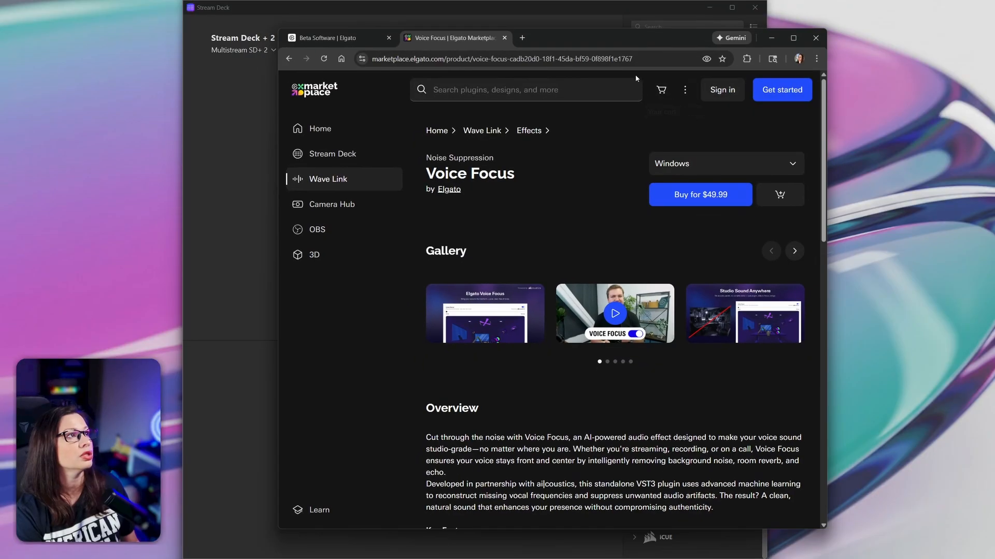
left_click_drag(624, 45, 530, 69)
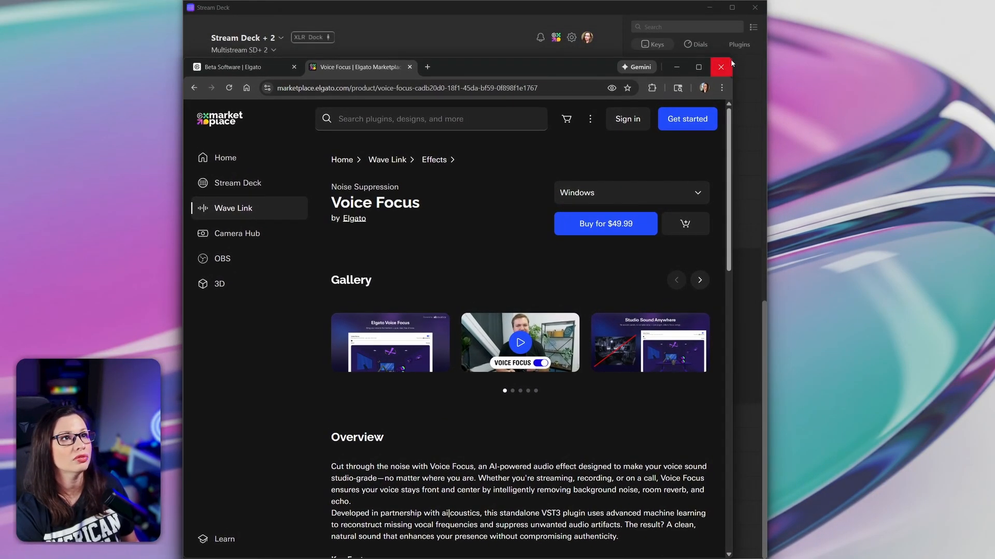
left_click_drag(733, 59, 765, 1)
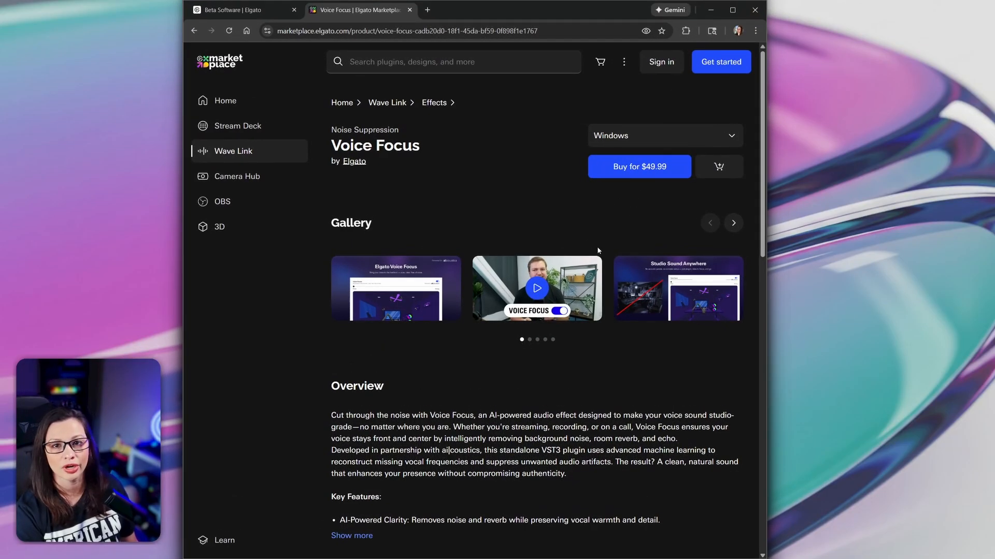
left_click(650, 135)
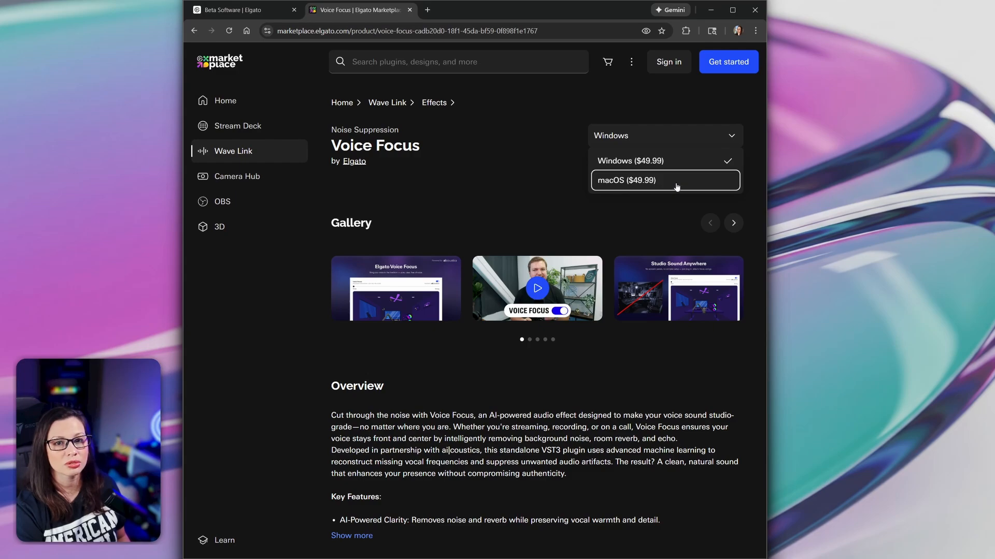
Review the beta software downloads on the Elgato page, including Wave Link 3.0 and its Stream Deck plugin
left_click(236, 10)
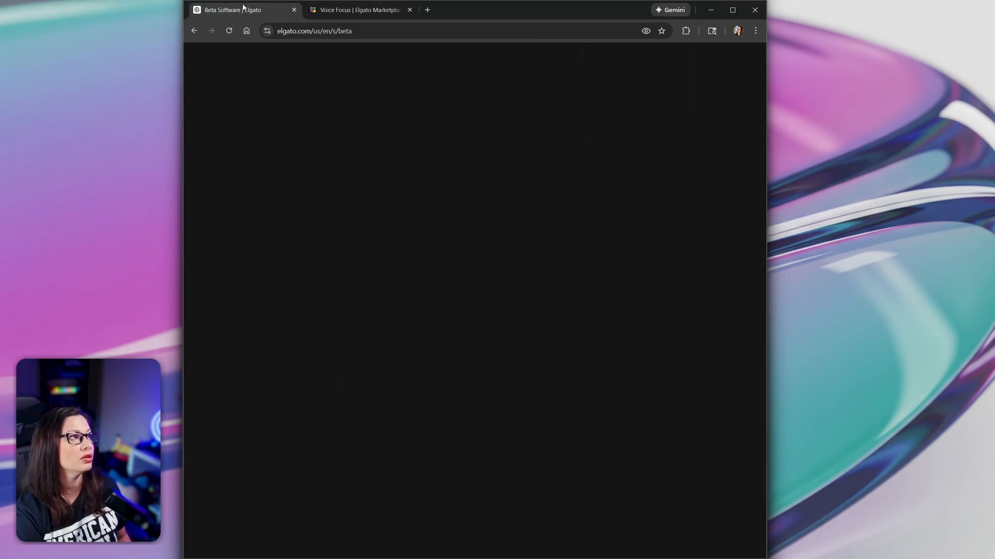
scroll(627, 356, "up", 6)
scroll(618, 344, "down", 6)
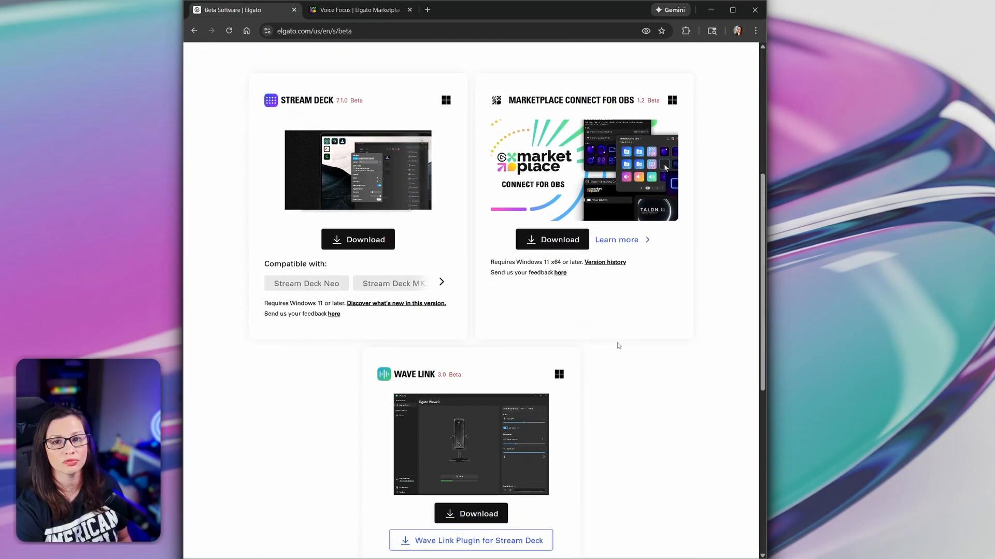
scroll(591, 423, "down", 2)
scroll(622, 424, "up", 5)
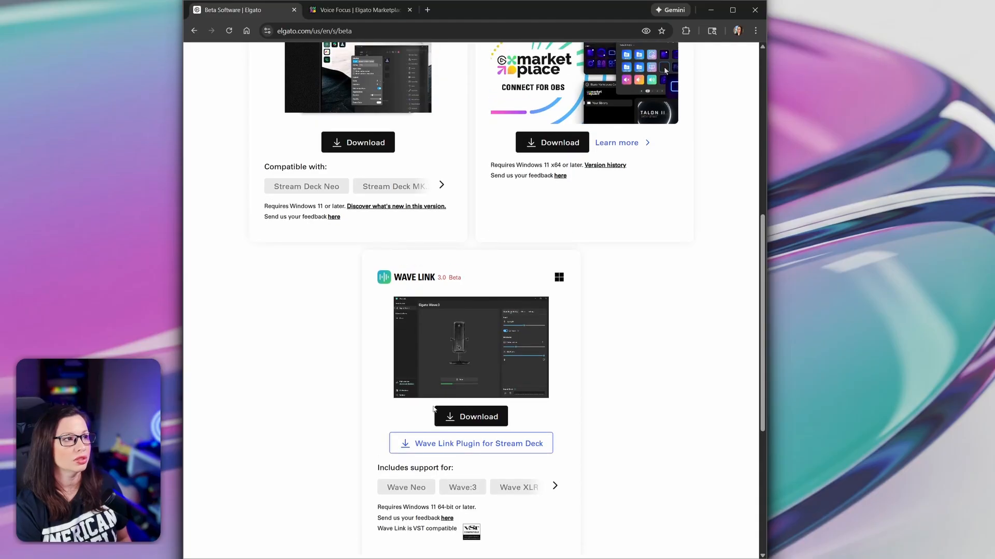
Leave the beta downloads page, return to Stream Deck, and delete the Channel Audio Effect key from the first slot
scroll(661, 438, "down", 2)
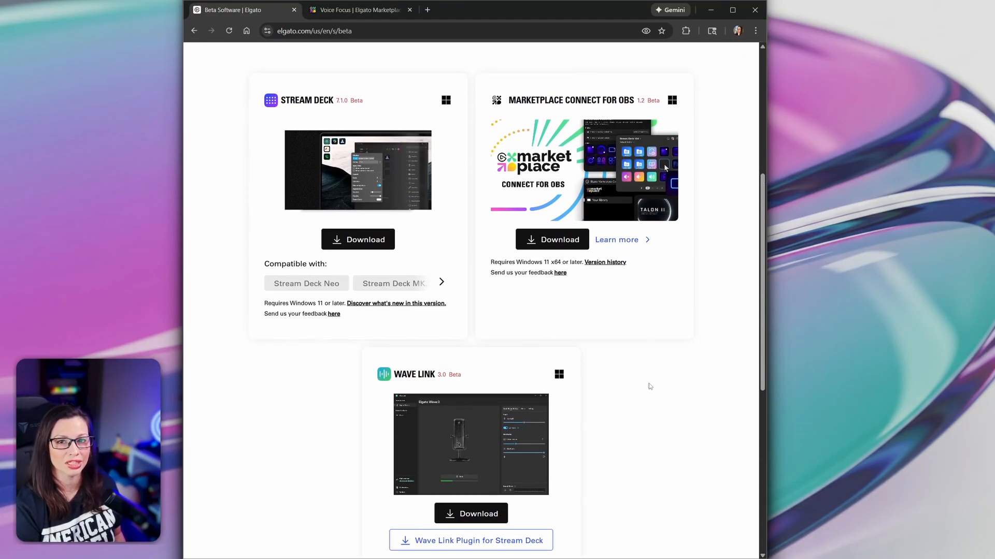
left_click(711, 9)
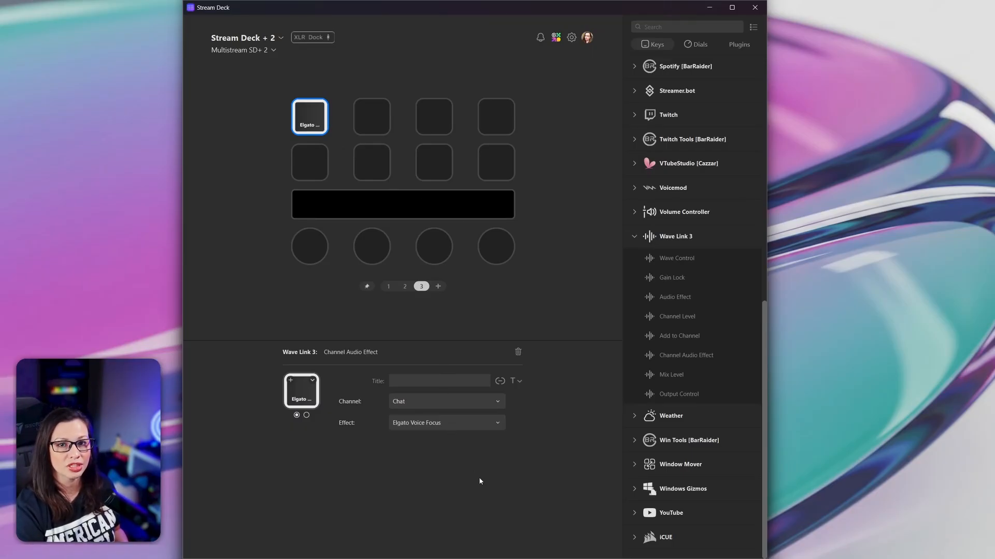
left_click(308, 126)
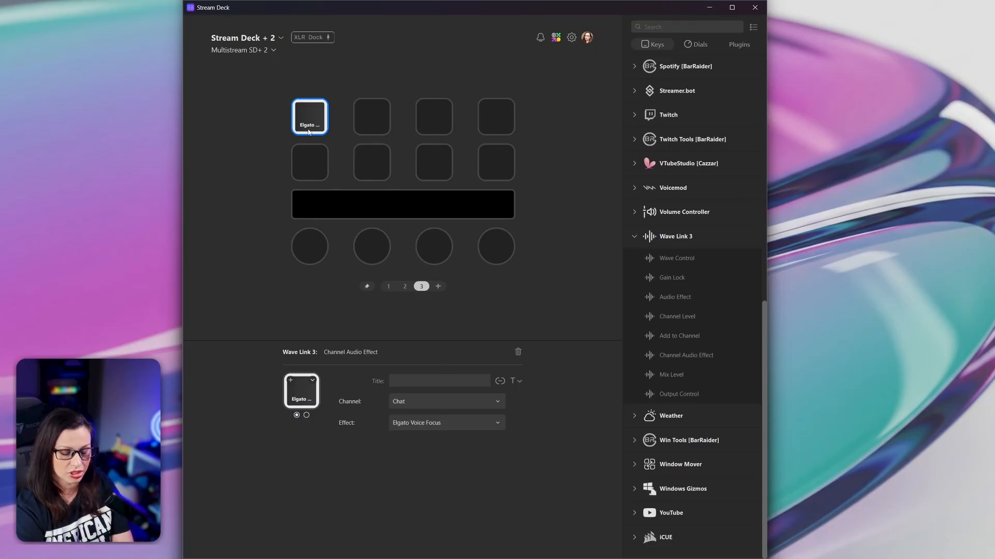
key("Delete")
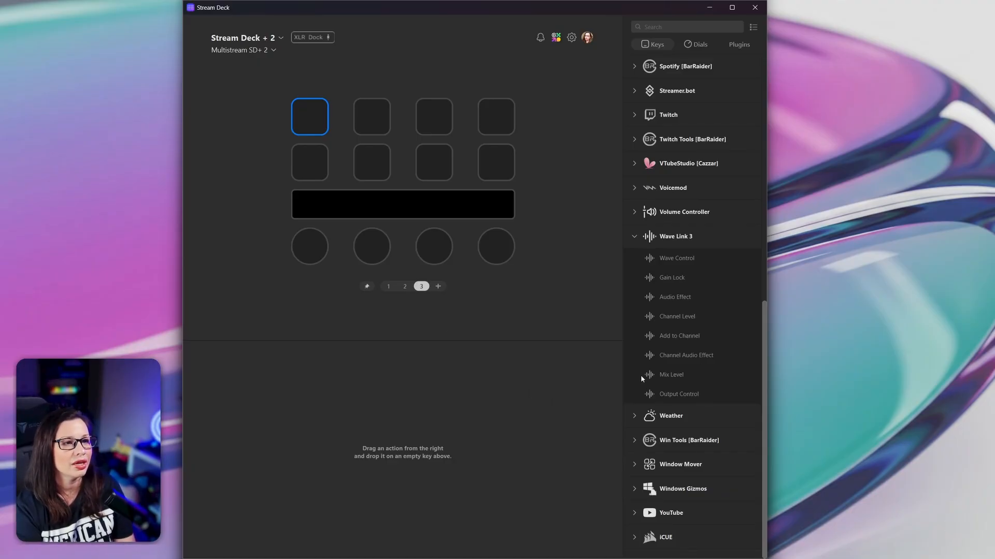
Try a Mix Level key for the Main mix in the first slot with the Set, Adjust and Mute types, then delete it
left_click_drag(680, 381, 310, 120)
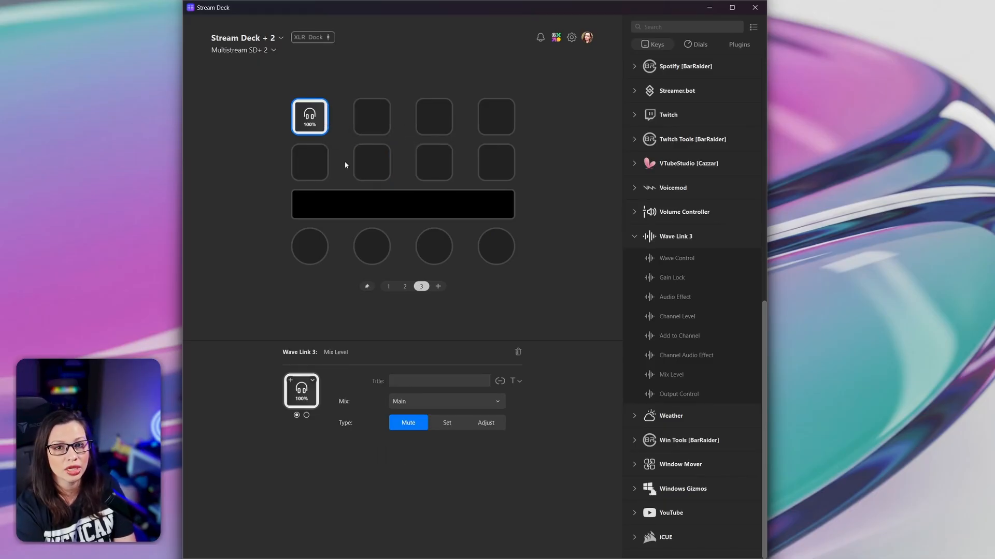
left_click(442, 428)
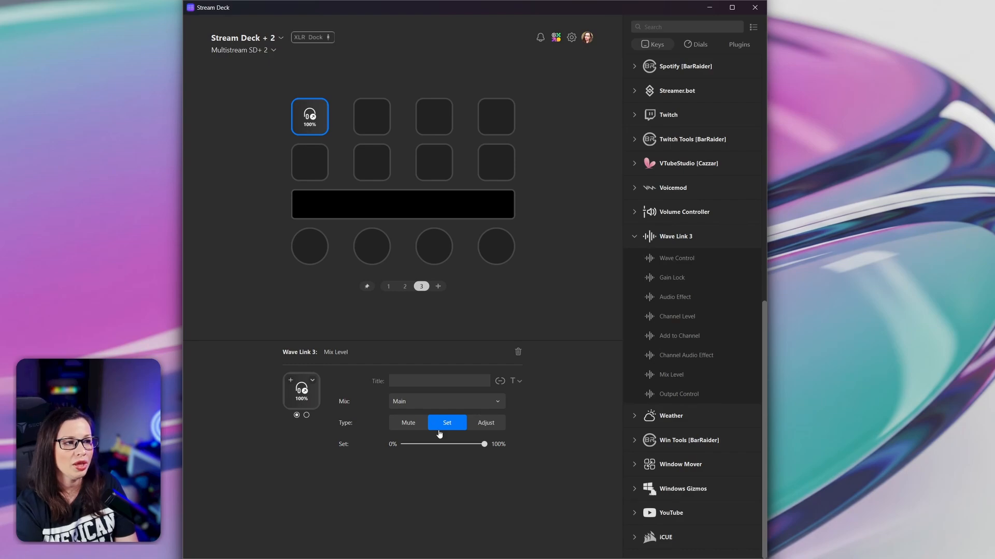
left_click(485, 432)
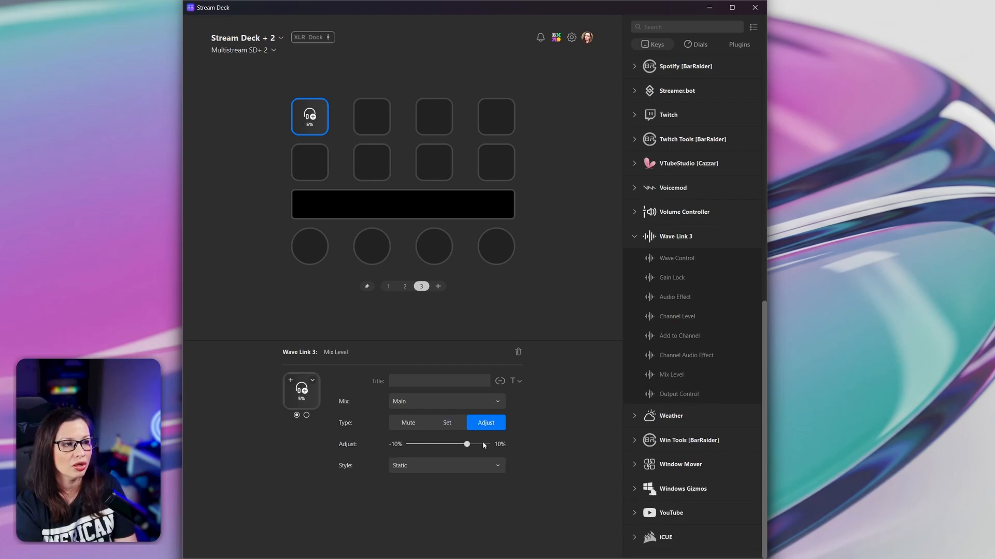
left_click(412, 425)
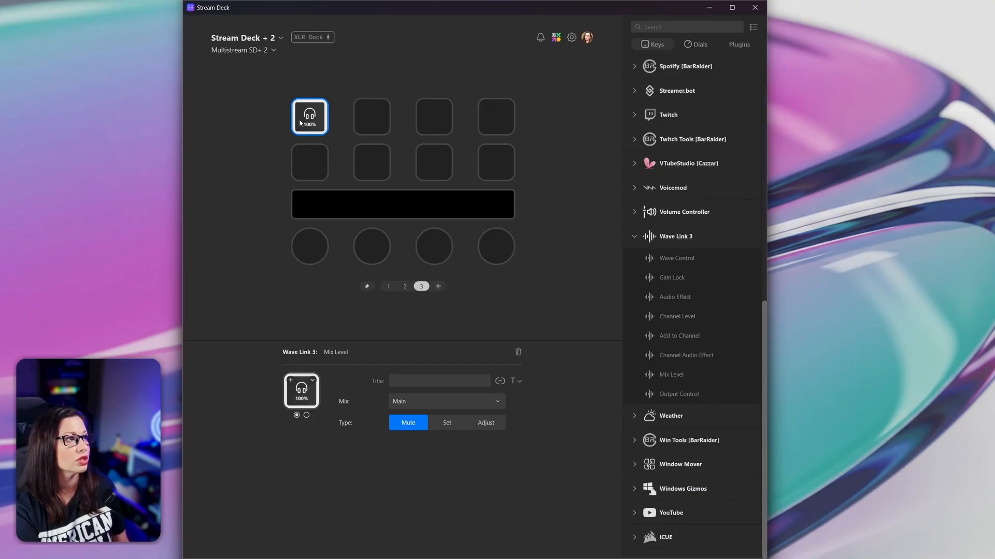
key("Delete")
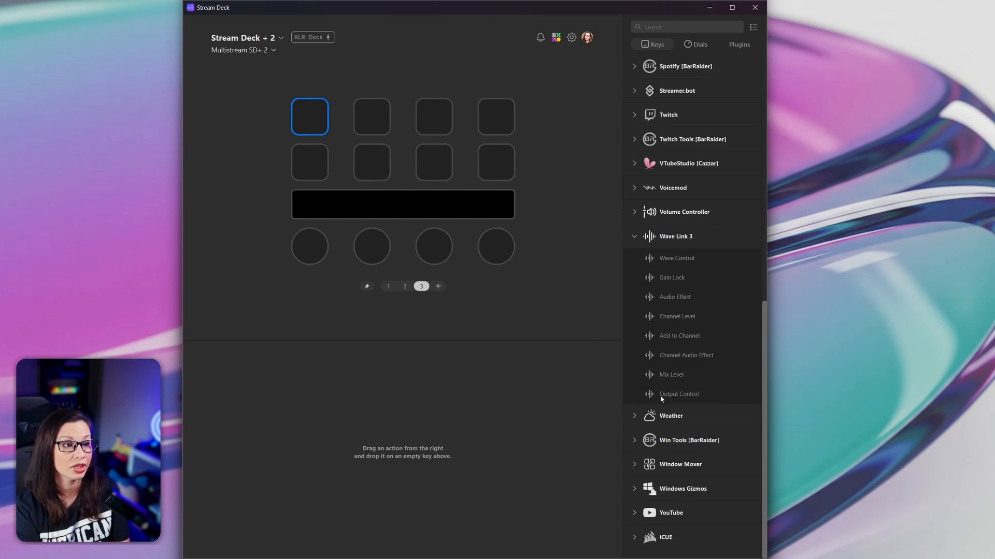
Add an Output Control key to the first slot that sets Speakers (Razer Nommo Chroma) to 60%
left_click_drag(667, 395, 311, 122)
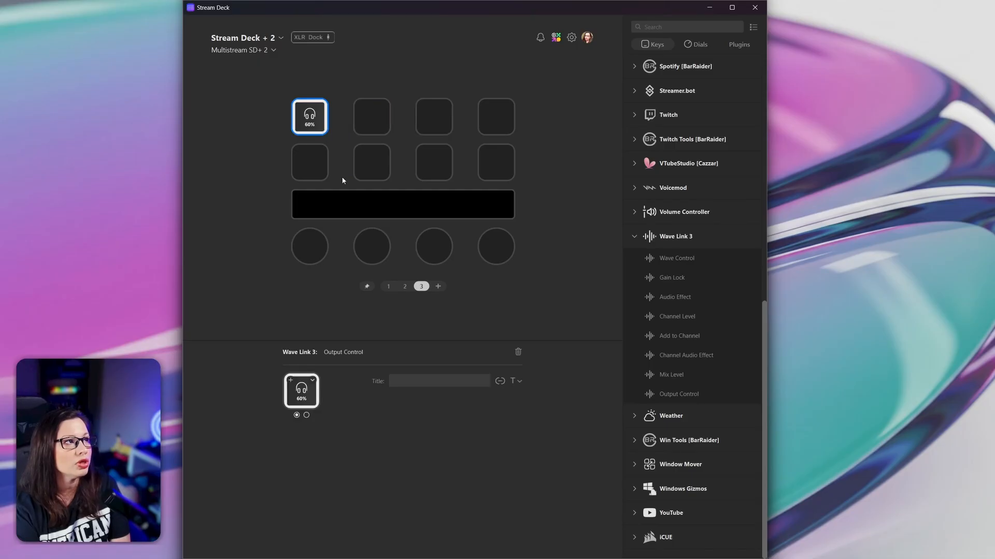
left_click(449, 409)
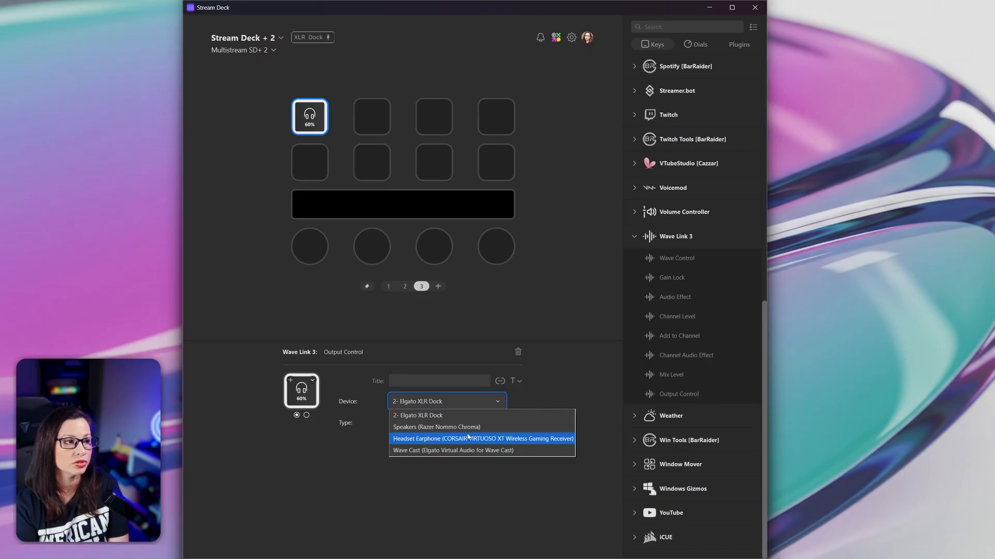
left_click(446, 427)
left_click(446, 423)
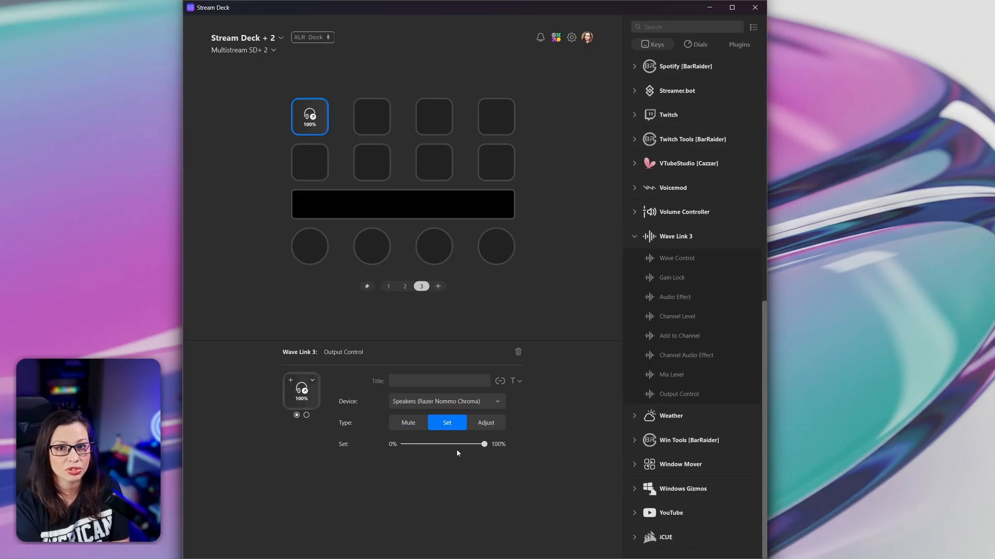
left_click_drag(484, 445, 452, 446)
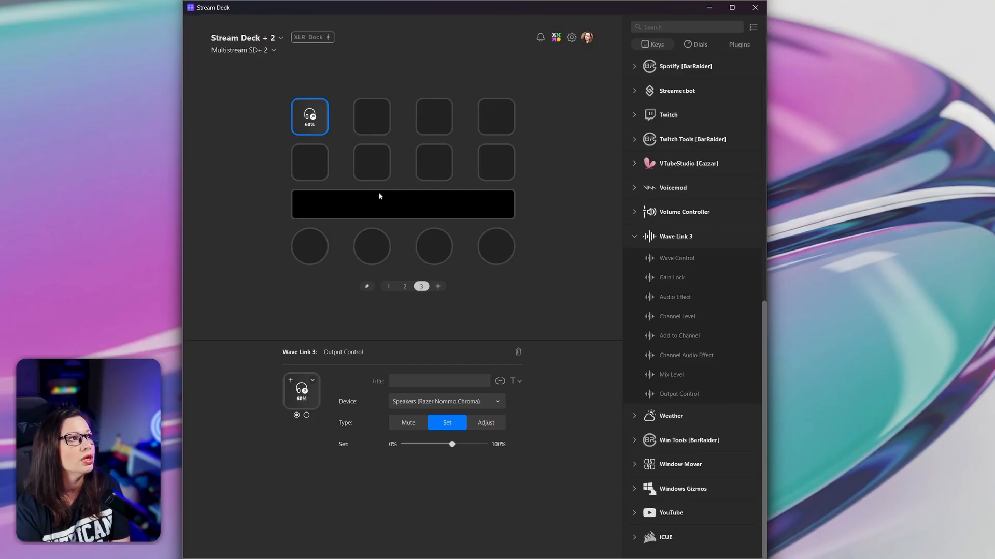
Copy the Output Control key to the second slot and set its device to Headset Earphone (CORSAIR VIRTUOSO XT Wireless Gaming Receiver), at 60%
right_click(303, 116)
left_click(316, 133)
right_click(360, 119)
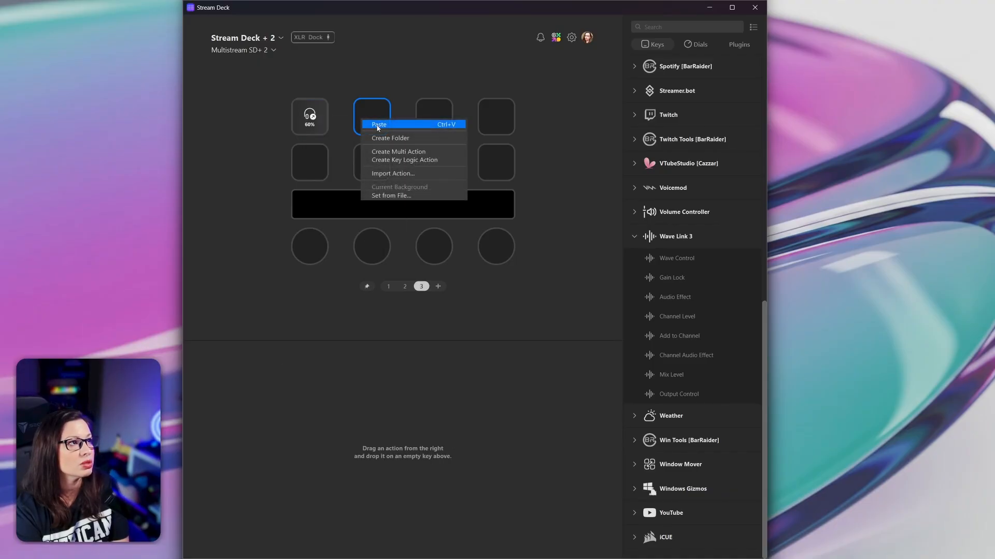
left_click(378, 125)
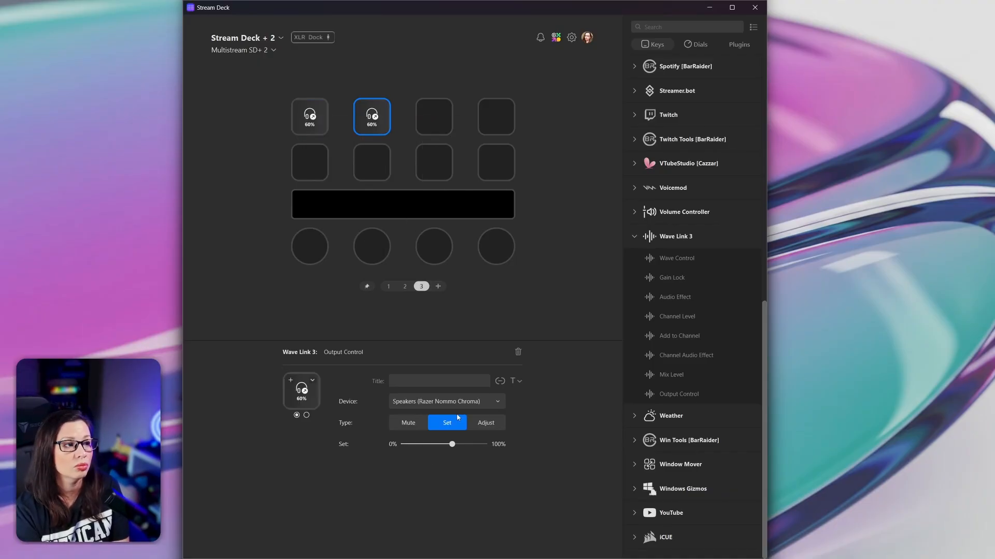
left_click(422, 402)
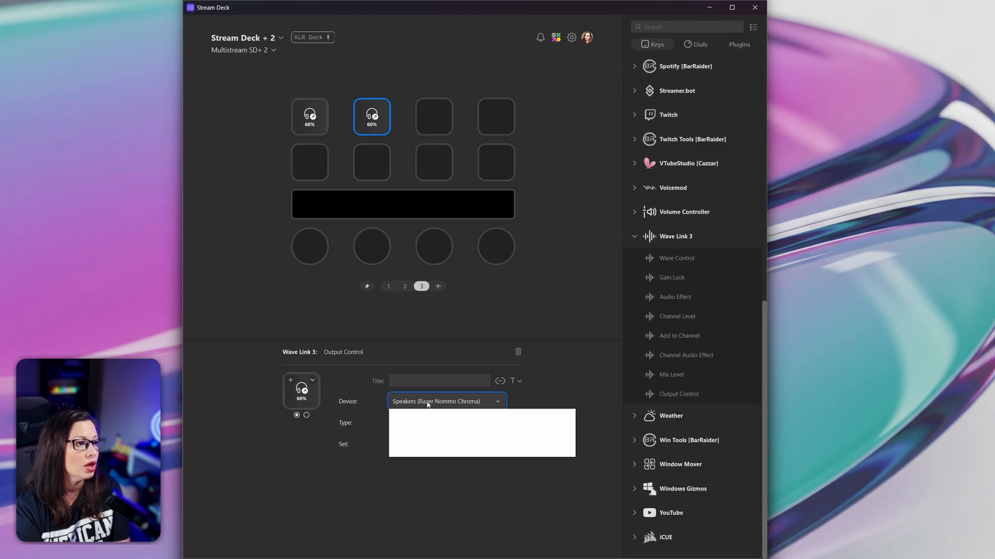
left_click(422, 438)
mouse_move(451, 445)
left_mouse_down()
mouse_move(461, 447)
mouse_move(451, 447)
left_mouse_up()
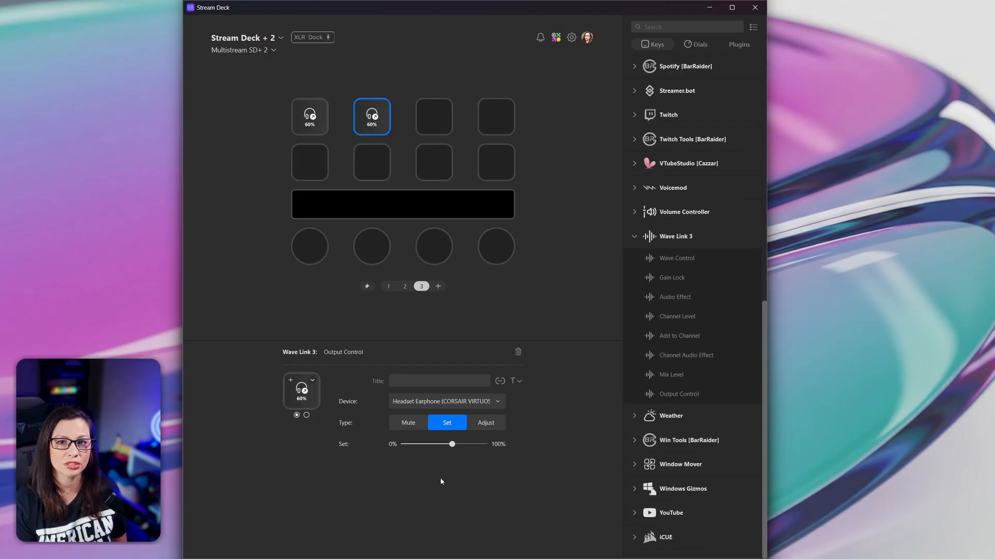
Delete both Output Control keys from the first and second slots
left_click(317, 122)
key("Delete")
left_click(381, 123)
key("Delete")
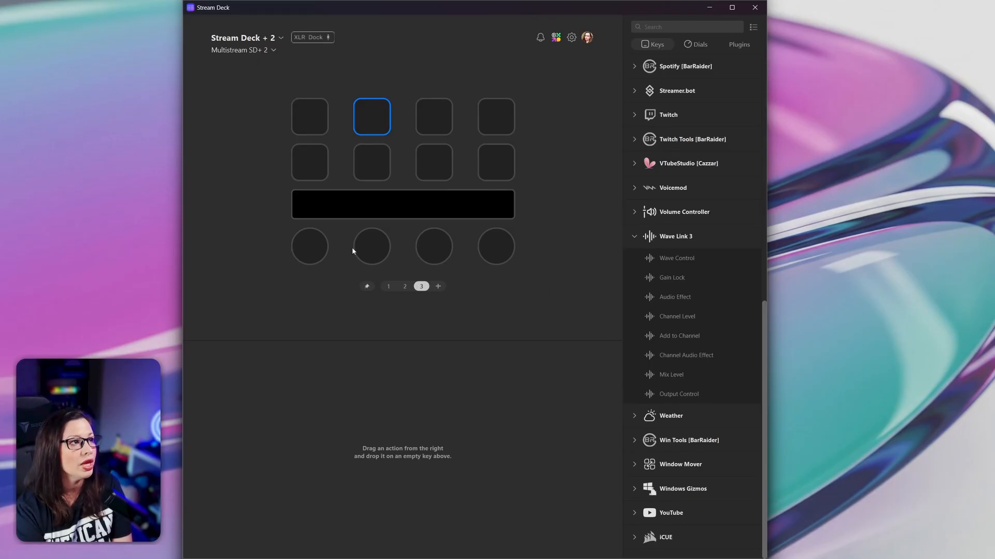
Assign the Wave Link 3 actions Wave Control, Channel Level, Mix Level and Output Control to the four dials in that order
left_click(324, 253)
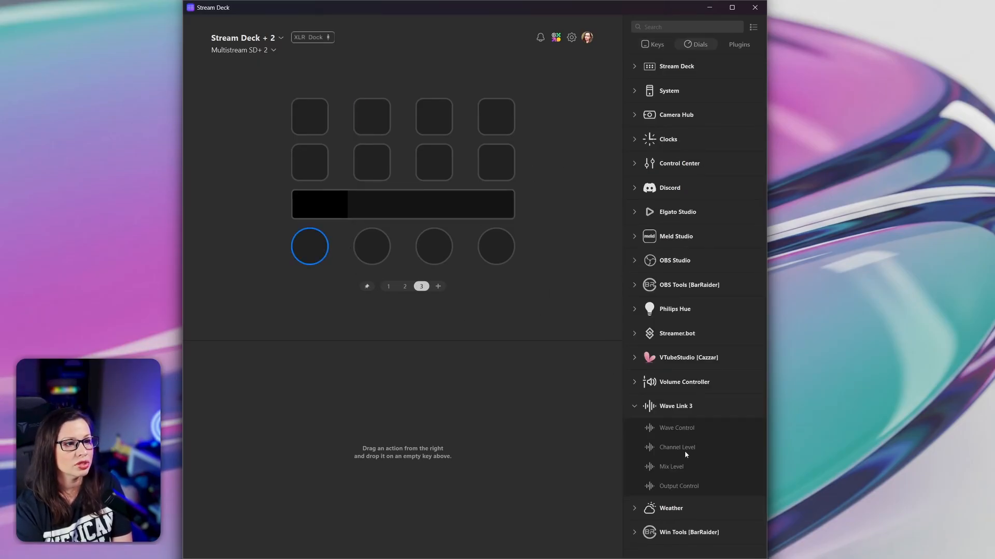
left_click_drag(682, 429, 310, 247)
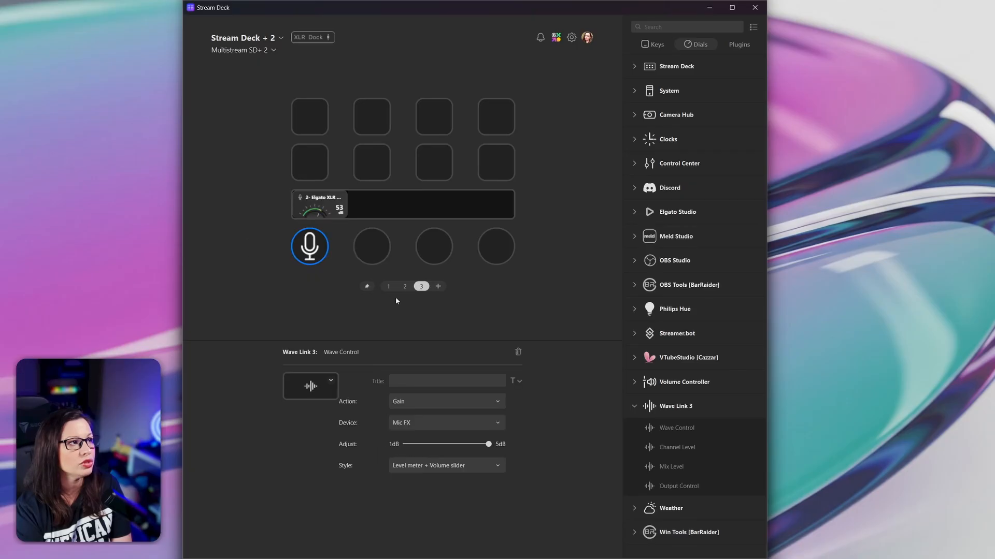
left_click_drag(677, 445, 372, 246)
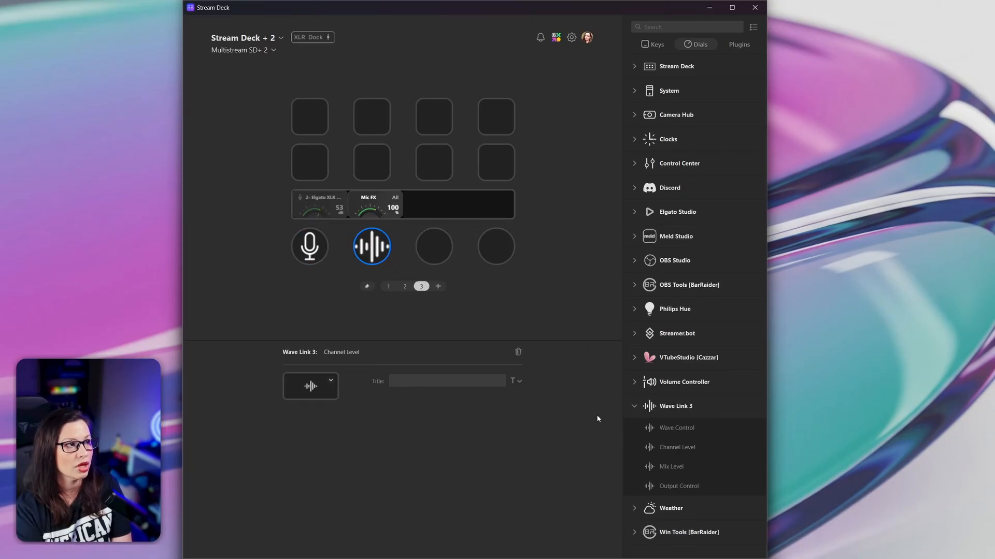
left_click_drag(671, 467, 449, 247)
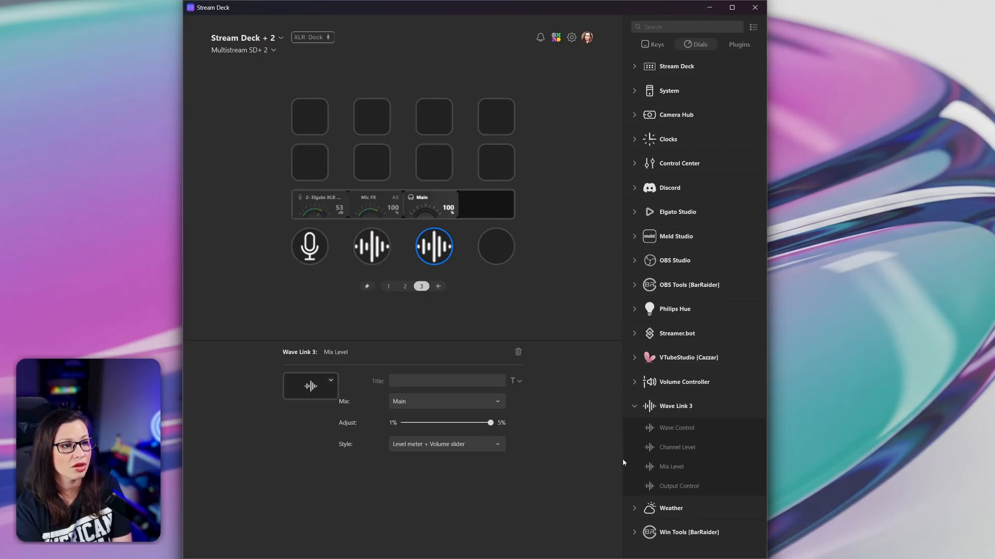
left_click_drag(687, 488, 496, 247)
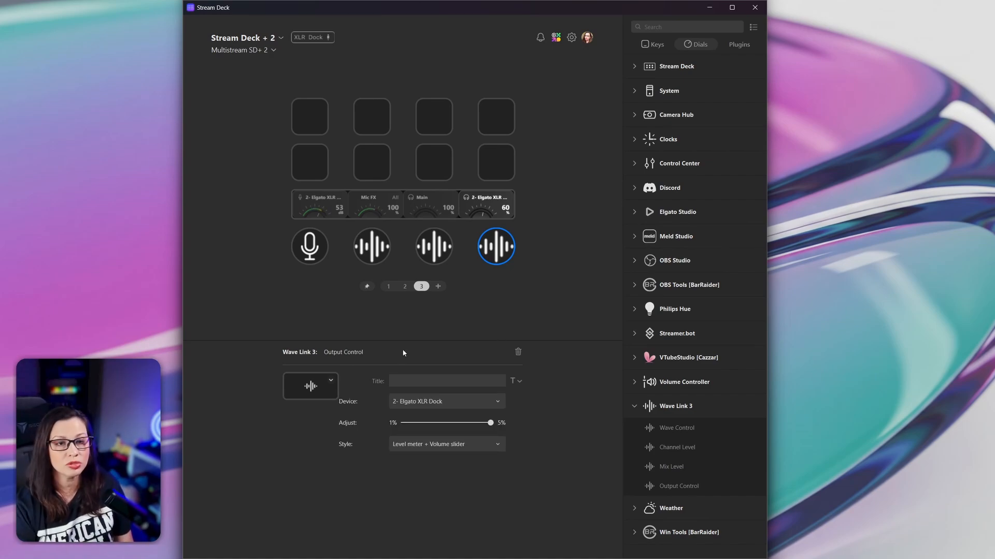
Check the action options of the Wave Control dial and delete it from the first dial
left_click(310, 246)
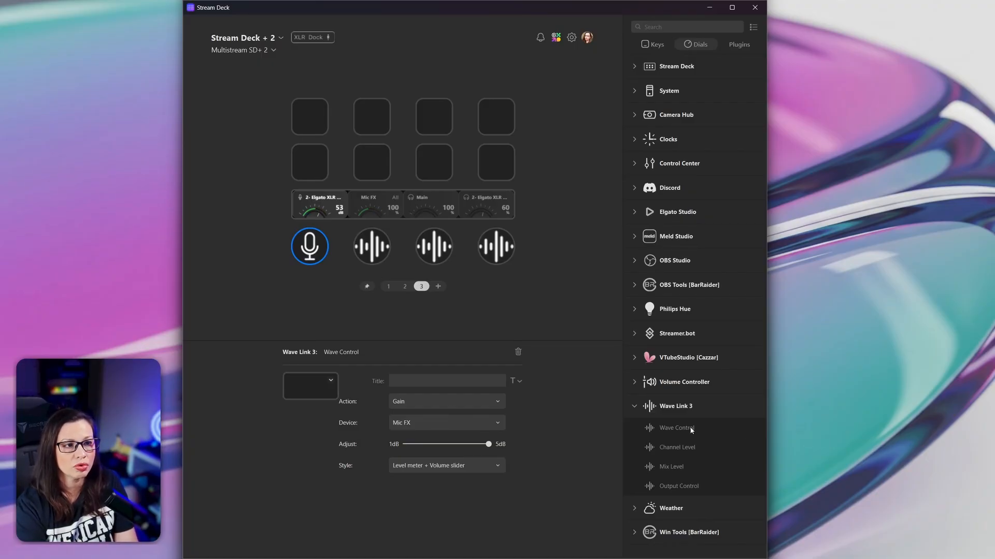
left_click(405, 404)
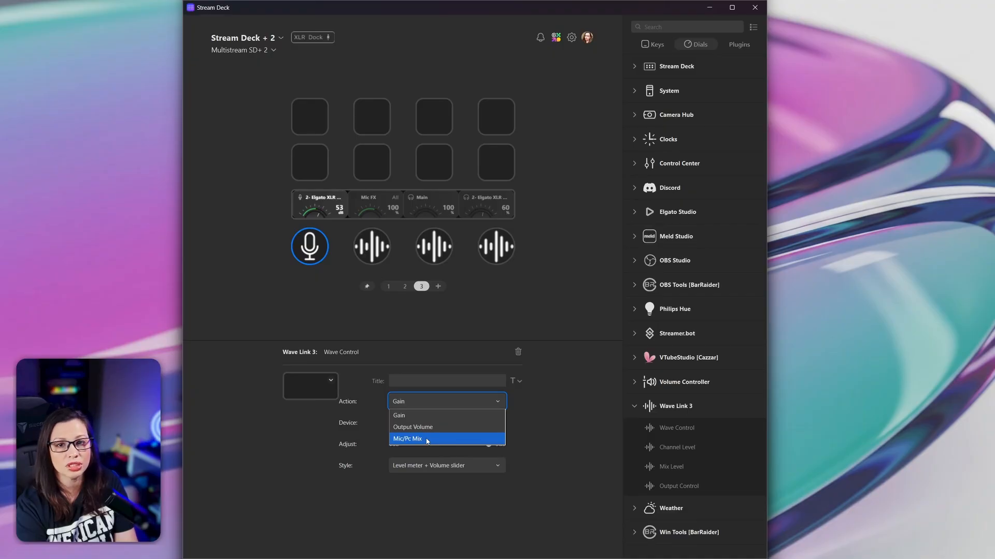
left_click(362, 436)
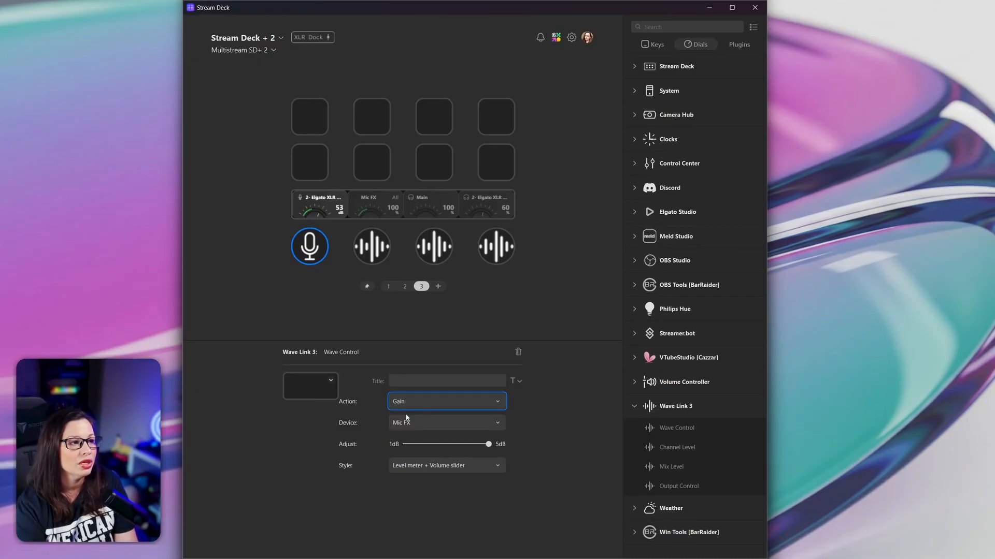
left_click(318, 257)
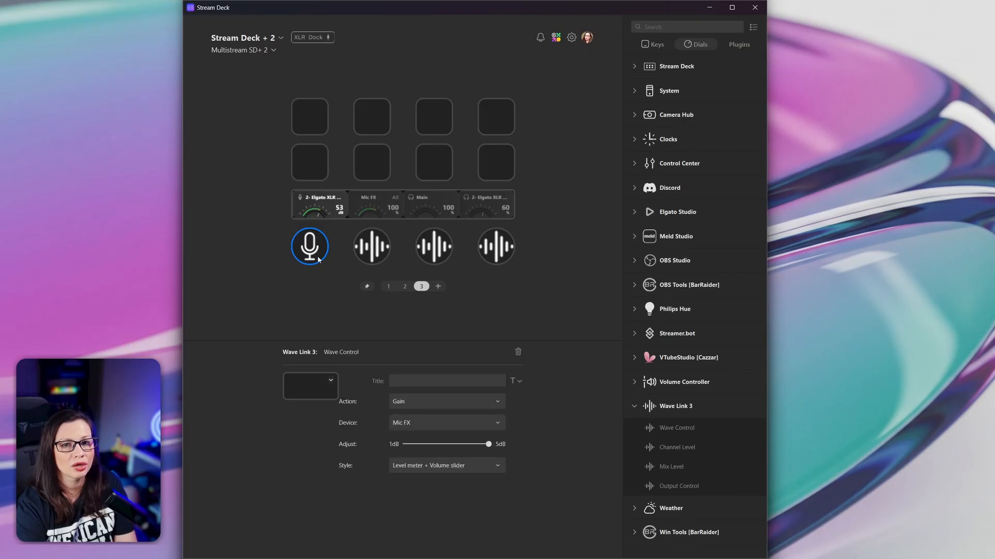
right_click(318, 258)
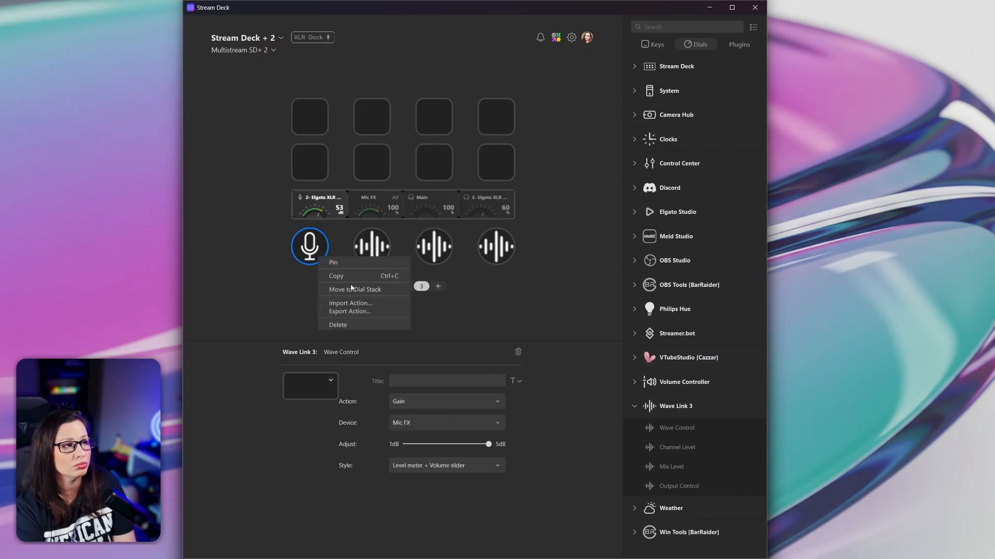
left_click(356, 326)
Check the channel options of the Channel Level dial, keep Mic FX, and move it to the first dial
left_click(374, 256)
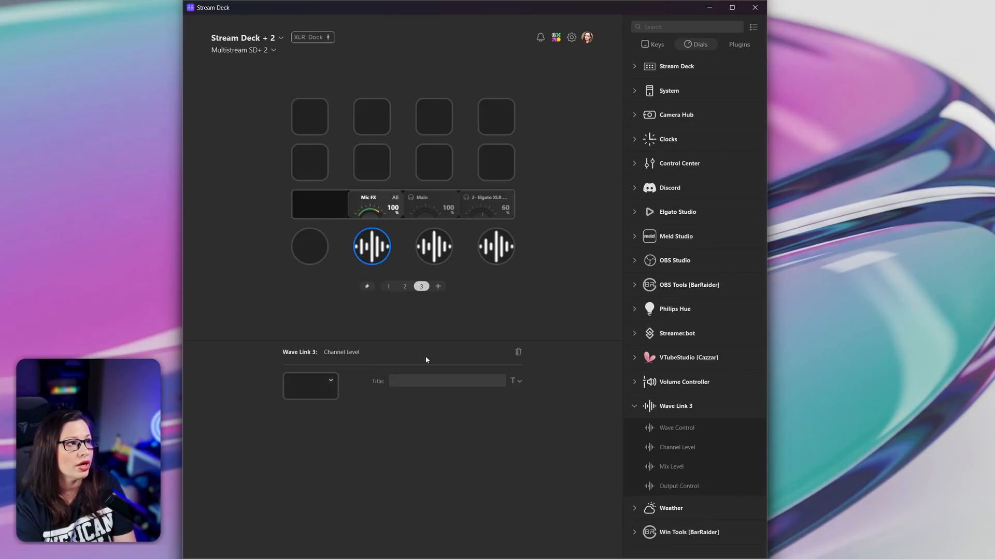
left_click(408, 404)
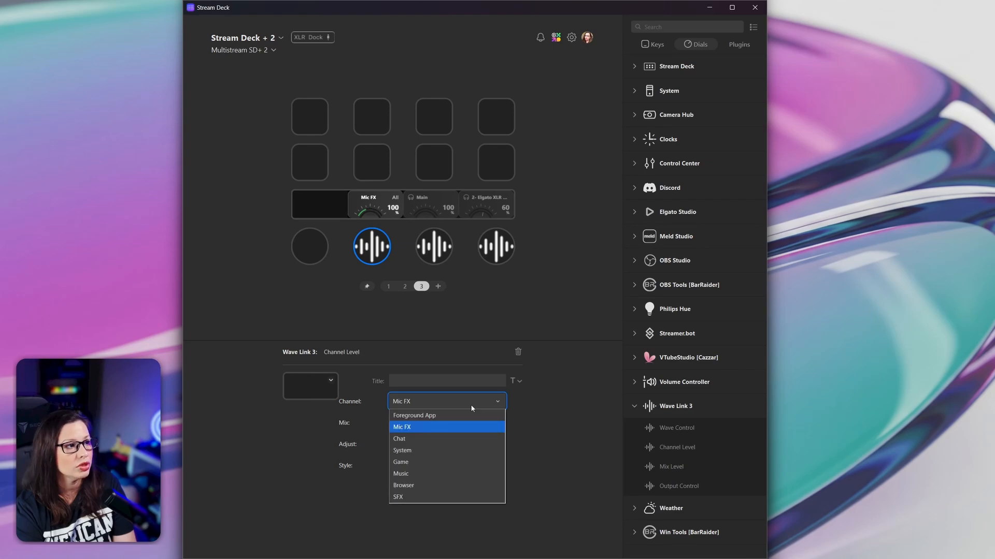
left_click(372, 410)
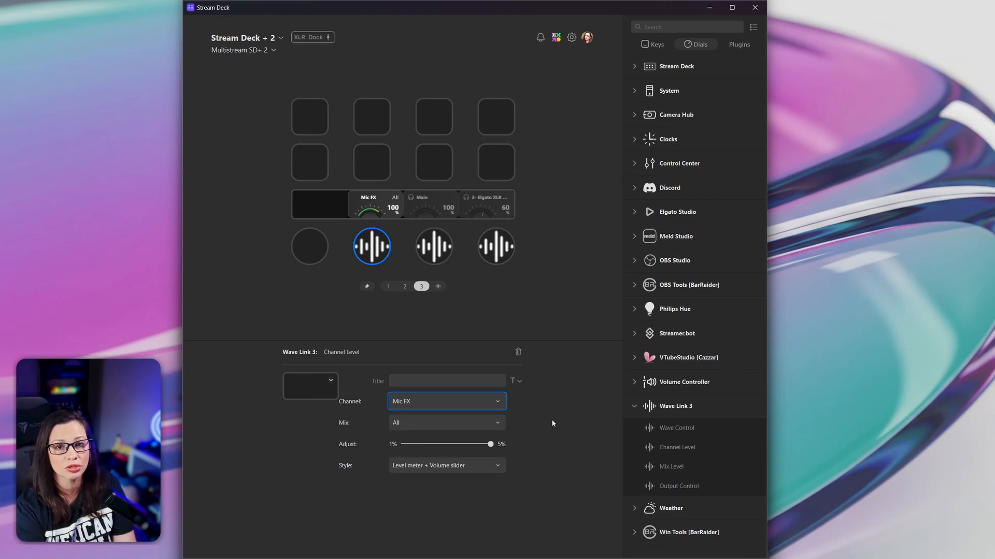
left_click_drag(371, 246, 310, 246)
Add a Channel Level action to the second dial with channel Game and an adjustment step of 1%
left_click_drag(651, 447, 372, 246)
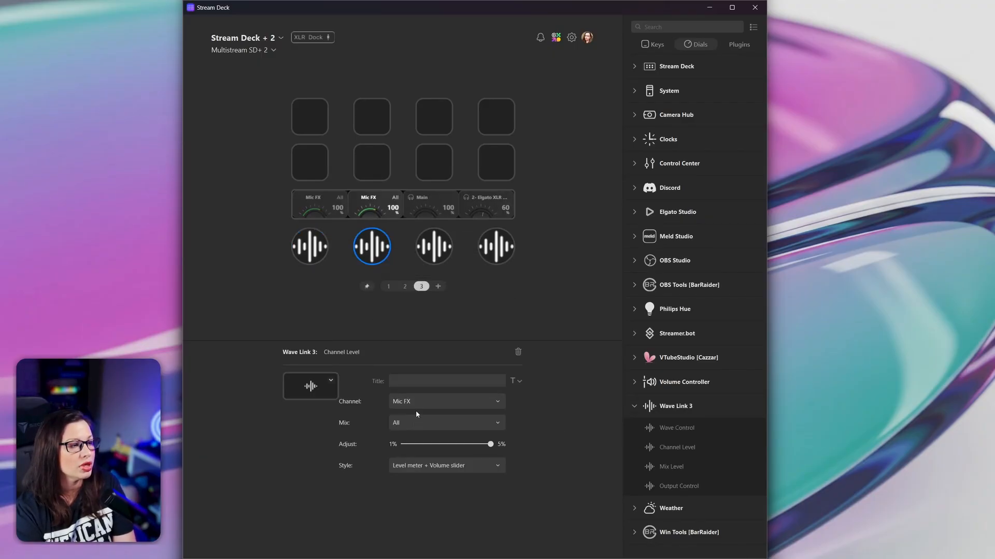
left_click(417, 407)
left_click(414, 463)
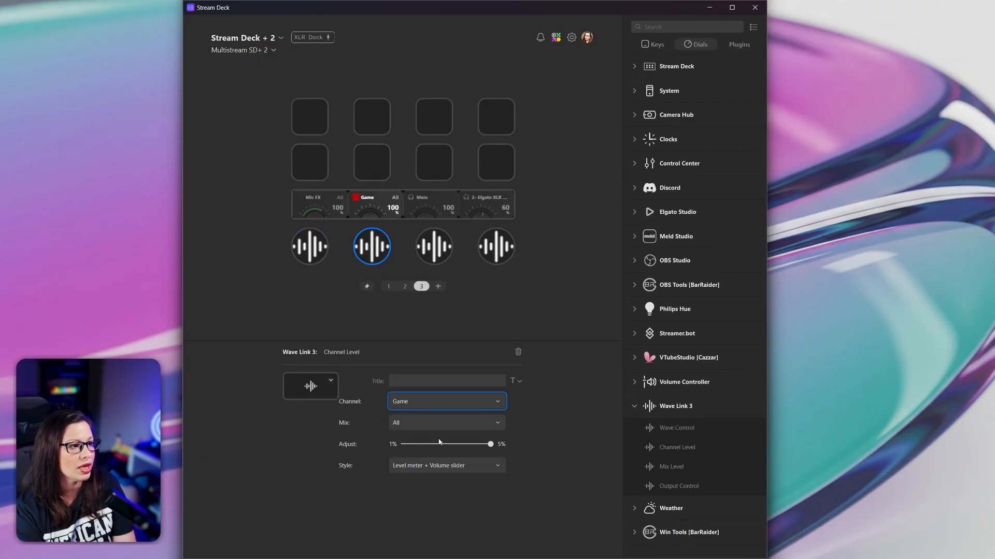
left_click_drag(490, 444, 395, 449)
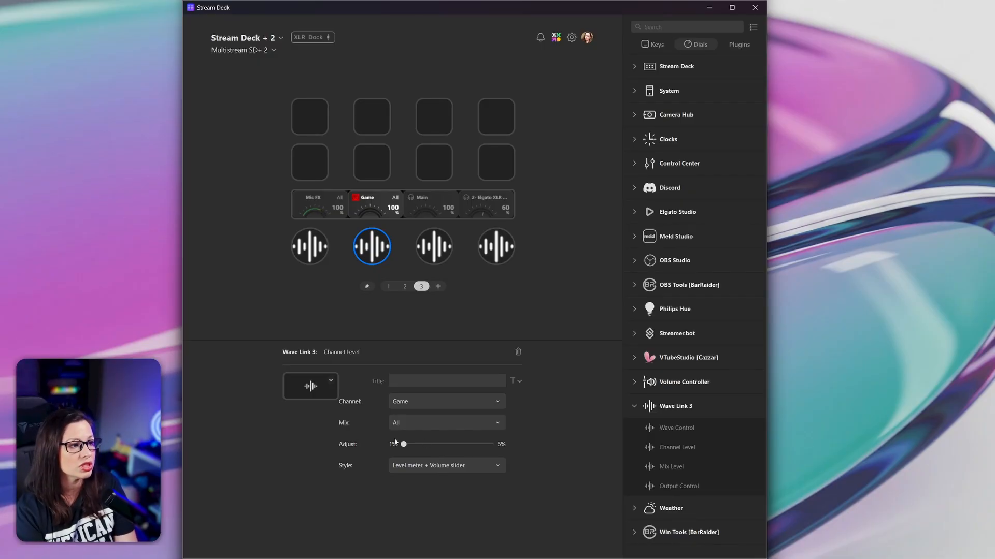
mouse_move(404, 445)
left_mouse_down()
mouse_move(505, 450)
mouse_move(424, 446)
mouse_move(415, 455)
mouse_move(451, 454)
mouse_move(401, 457)
left_mouse_up()
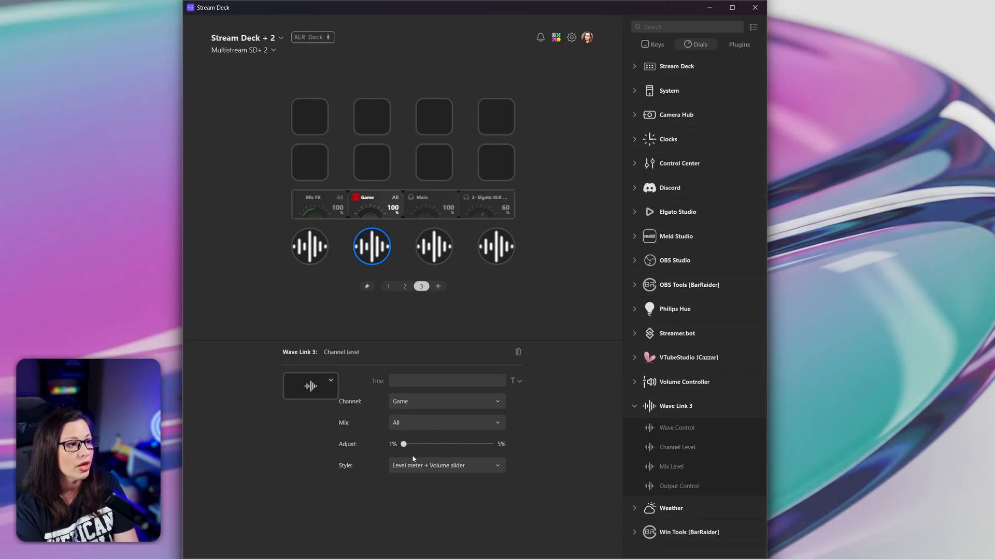
Check the style options of the Game dial, then look over the mixes in Wave Link and return to Stream Deck
left_click(441, 470)
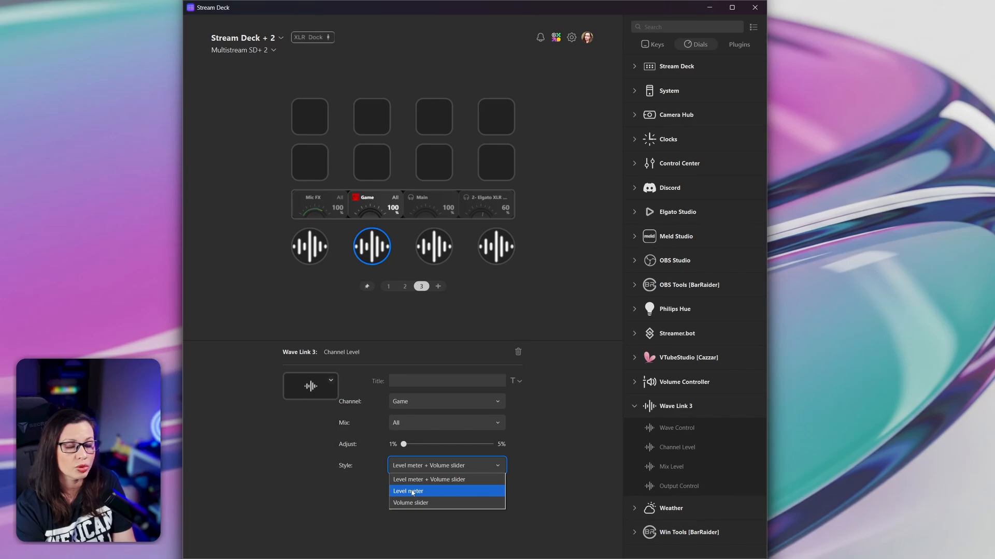
left_click(359, 479)
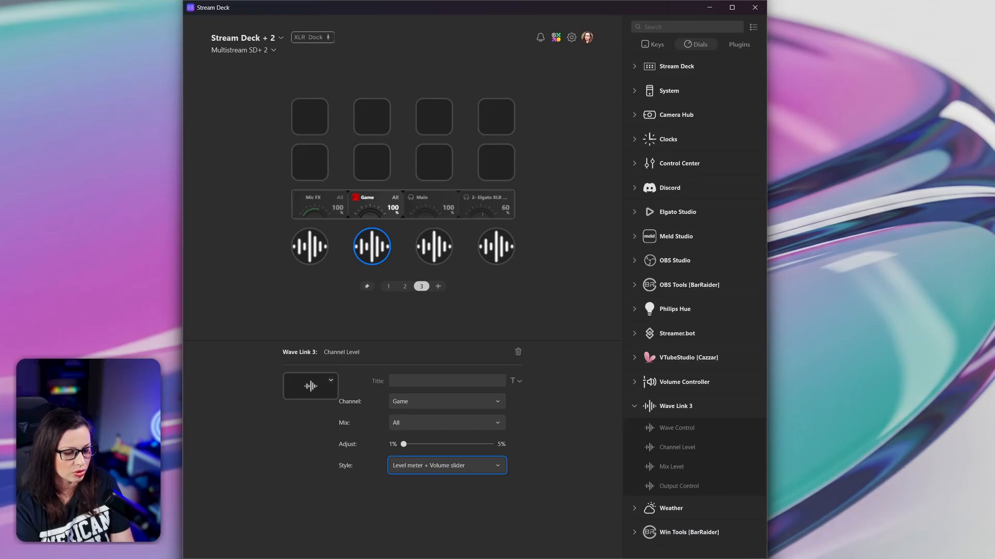
key("alt+Tab")
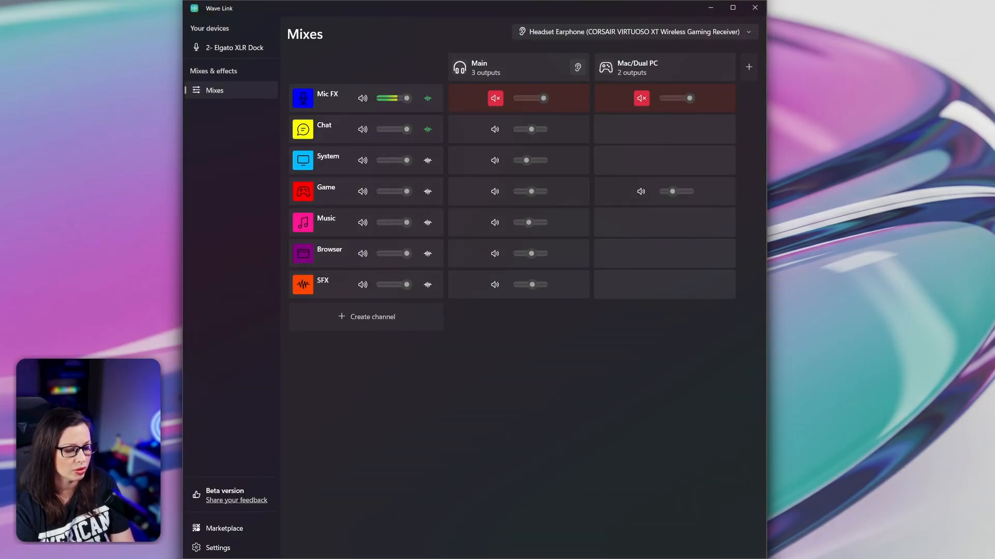
key("alt+Tab")
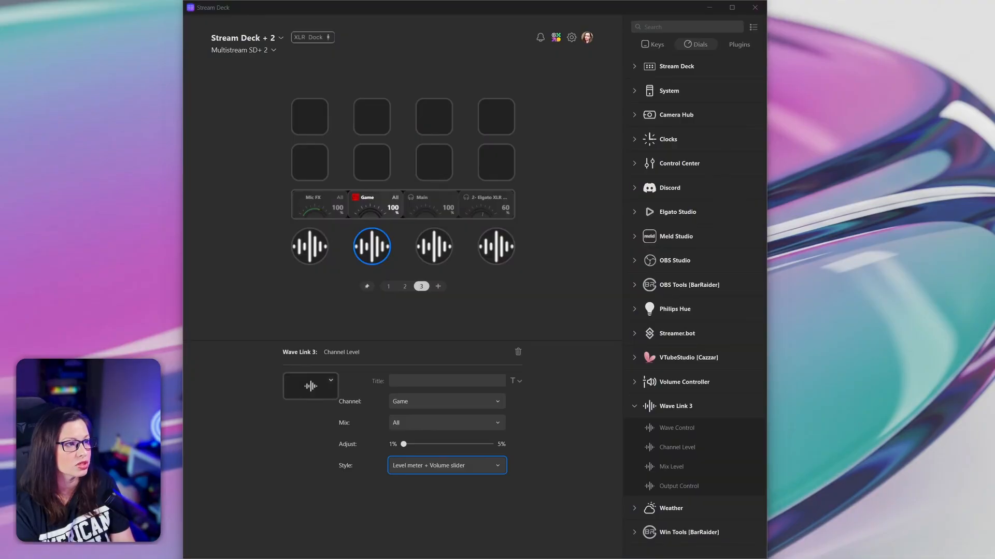
Set the Game dial's mix to Main and check the Game channel's level in Wave Link
left_click(423, 423)
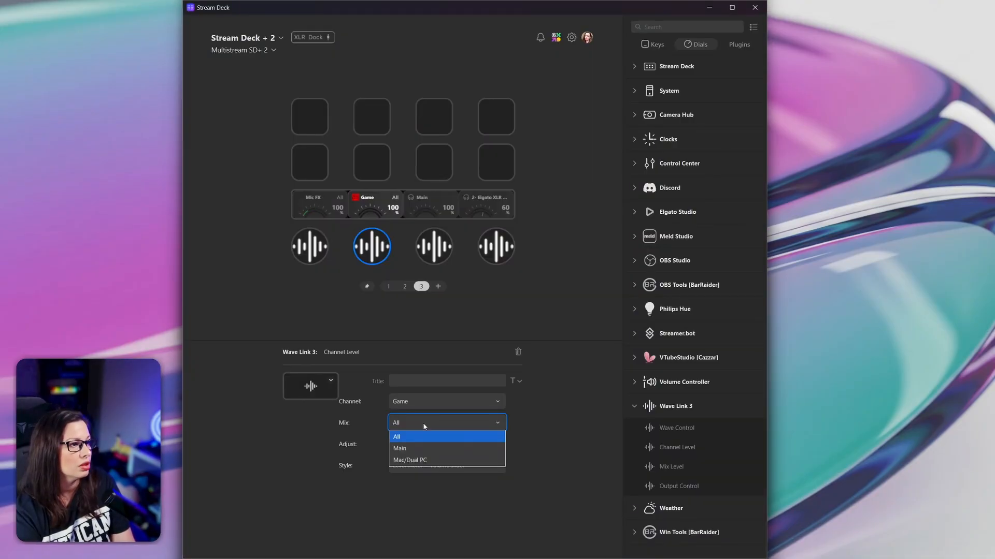
left_click(434, 450)
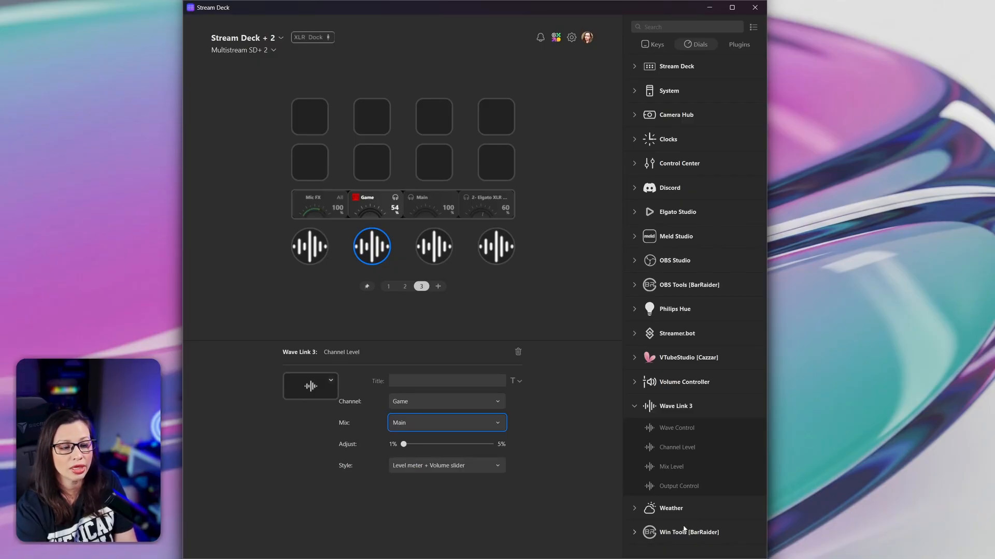
key("alt+Tab")
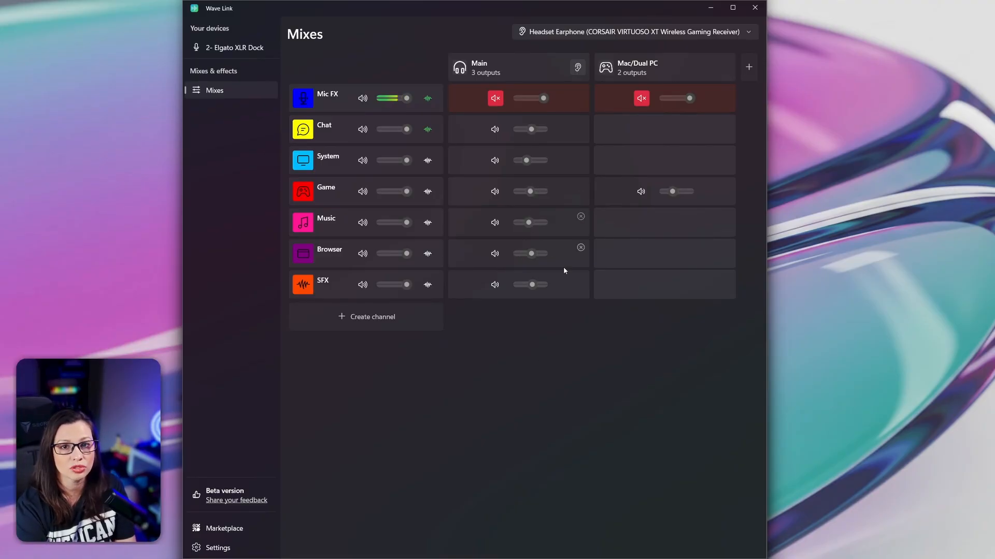
left_click(711, 7)
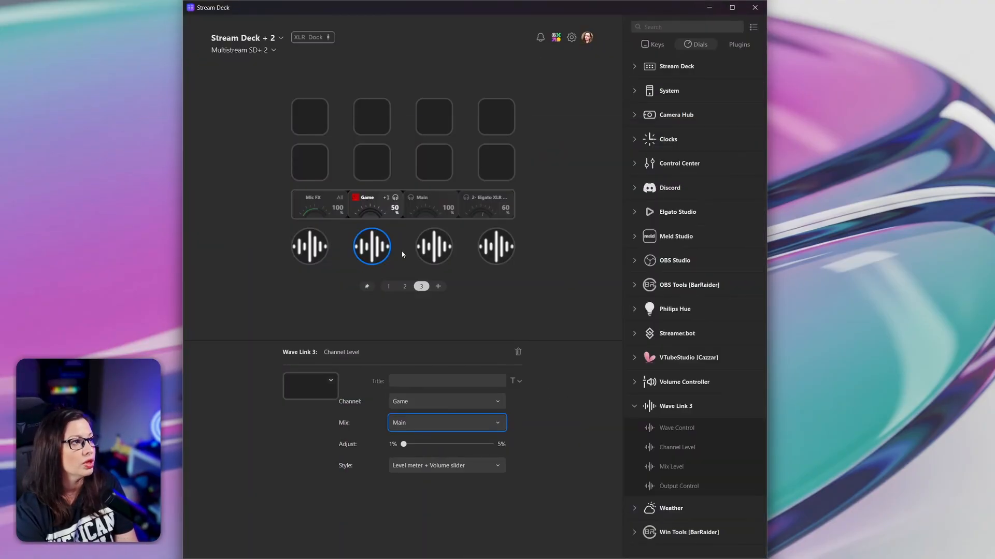
Set the Mix Level dial to the Mac/Dual PC mix with an adjustment step of 1%
left_click(438, 258)
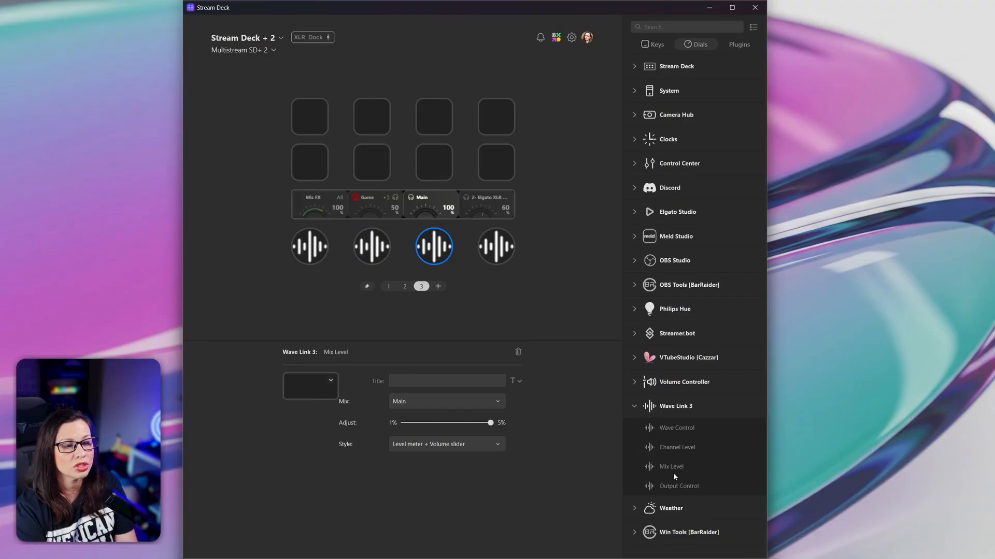
left_click(416, 400)
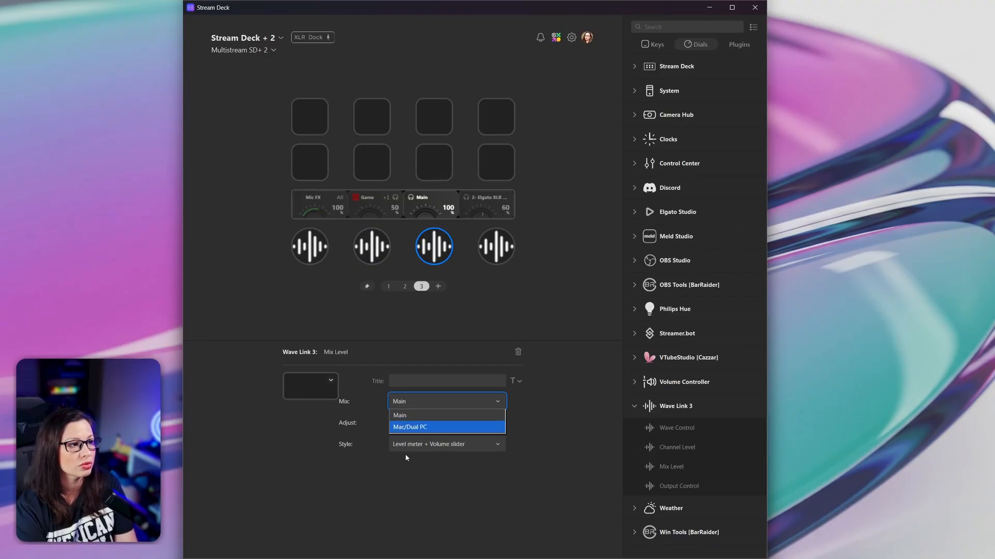
left_click(388, 459)
left_click(446, 405)
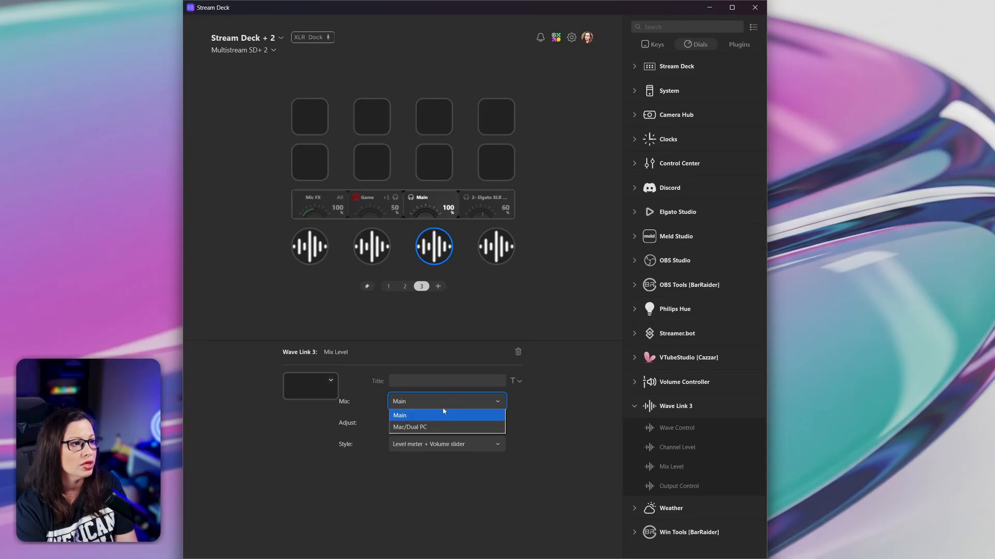
left_click(431, 428)
left_click_drag(491, 424, 403, 424)
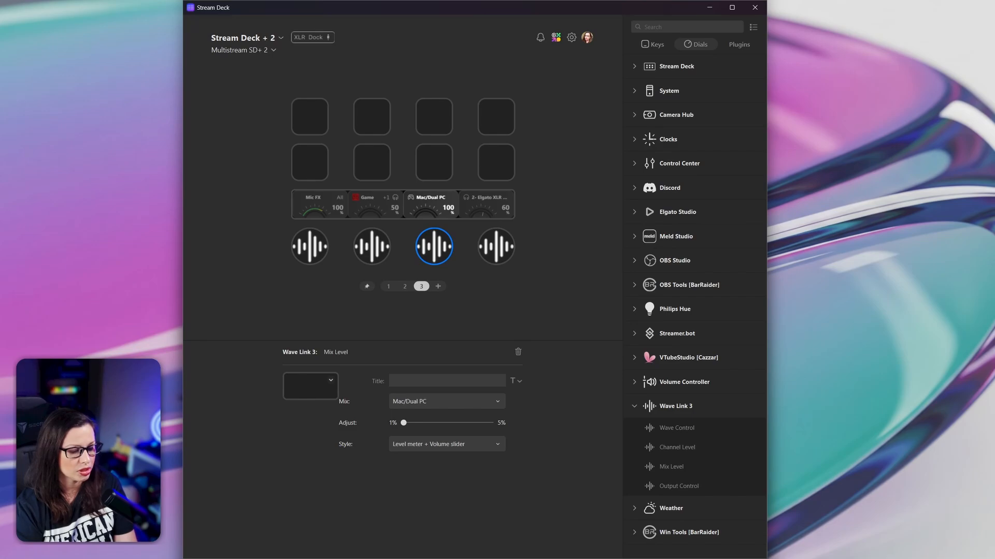
Check the assigned audio outputs of the Mac/Dual PC mix in Wave Link and close its settings
left_click(570, 558)
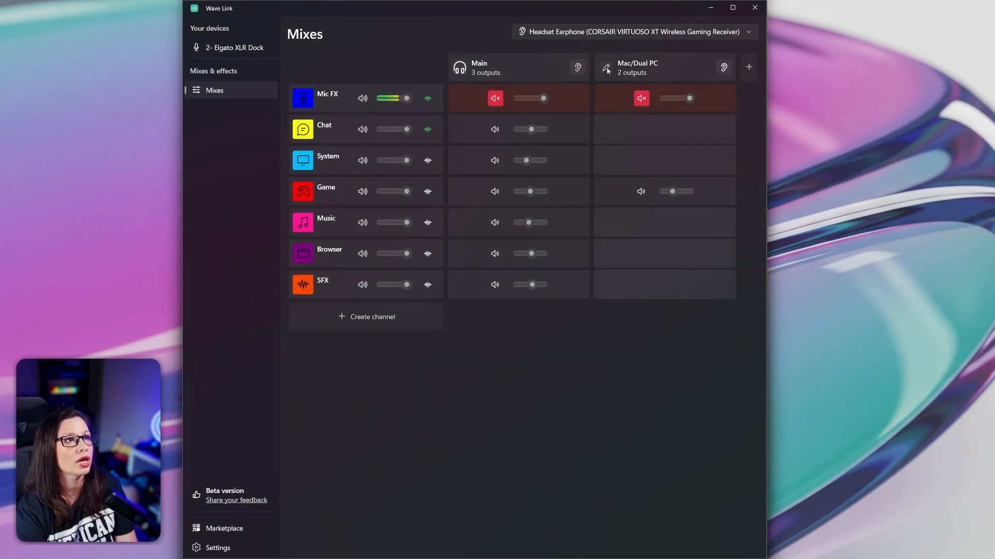
left_click(607, 68)
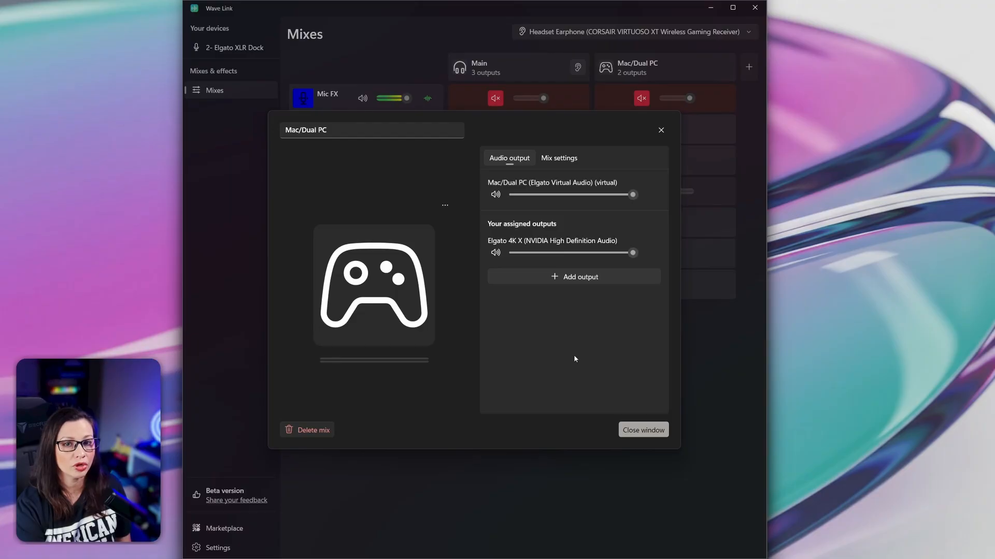
left_click(621, 421)
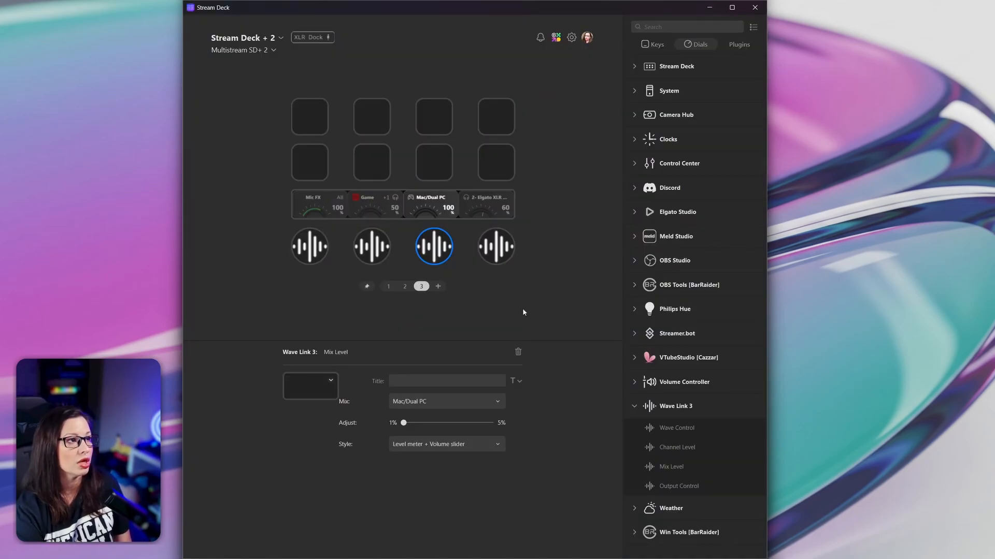
Delete Mix Level from the third dial and set the Output Control dial to Speakers (Razer Nommo Chroma) with a 1% adjustment step
left_click(434, 257)
key("Delete")
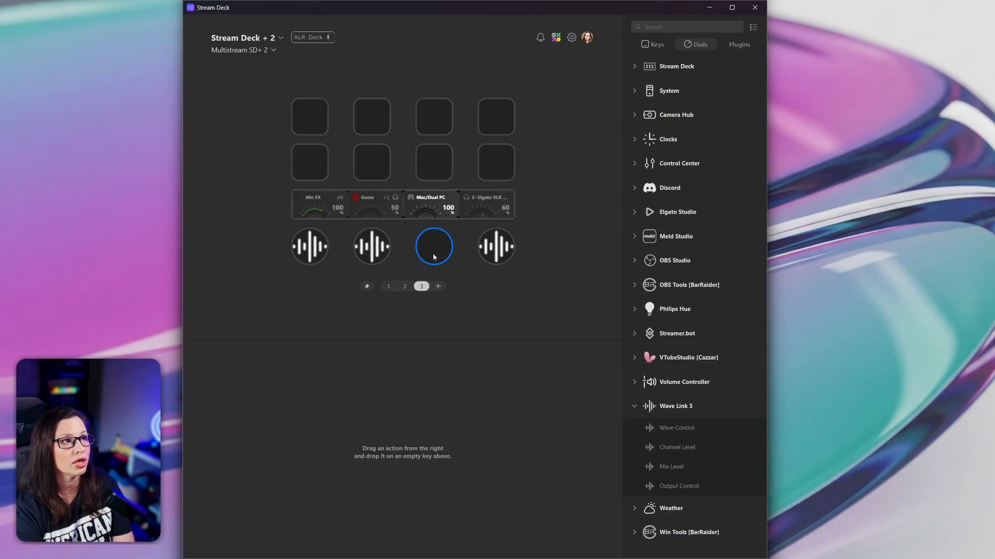
left_click(518, 255)
left_click(501, 253)
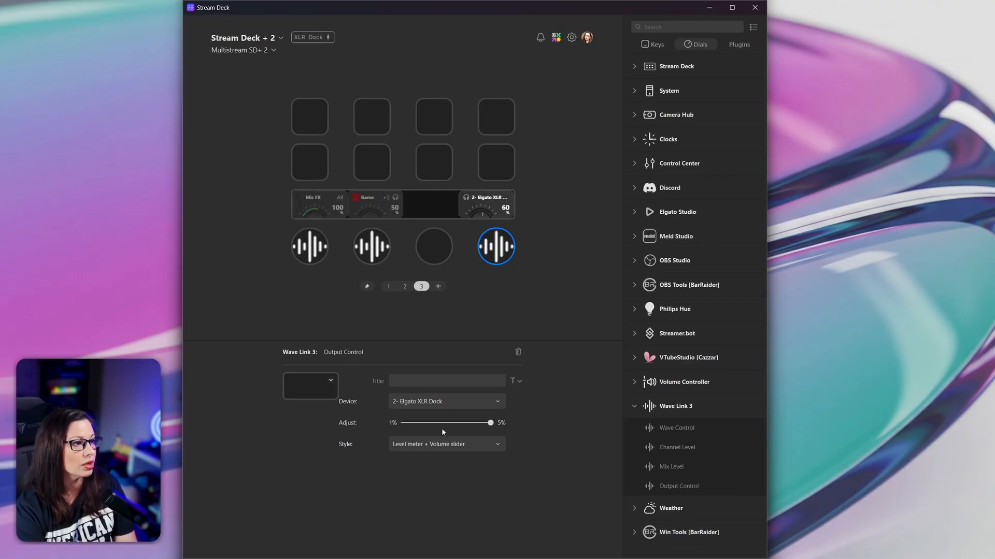
left_click(462, 403)
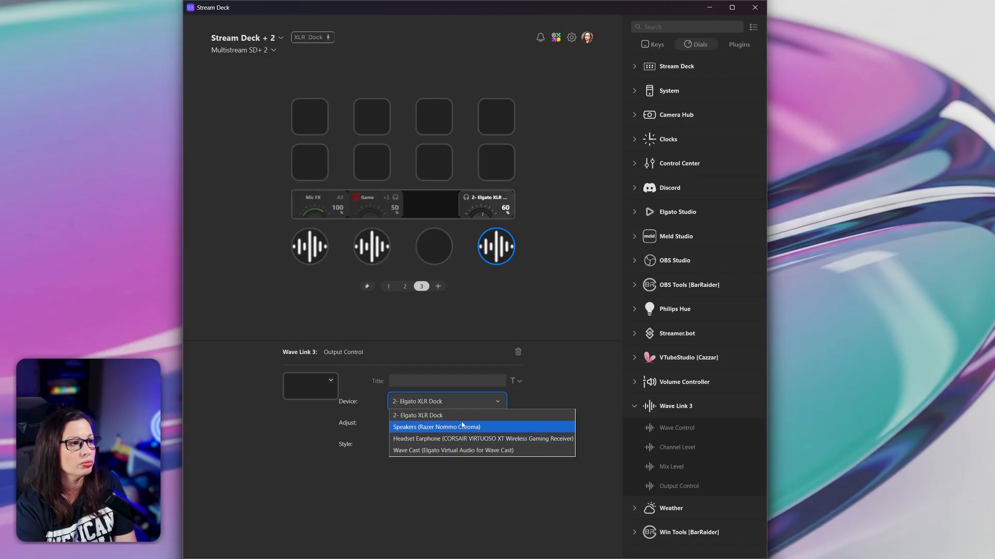
left_click(462, 427)
left_click_drag(468, 428, 403, 424)
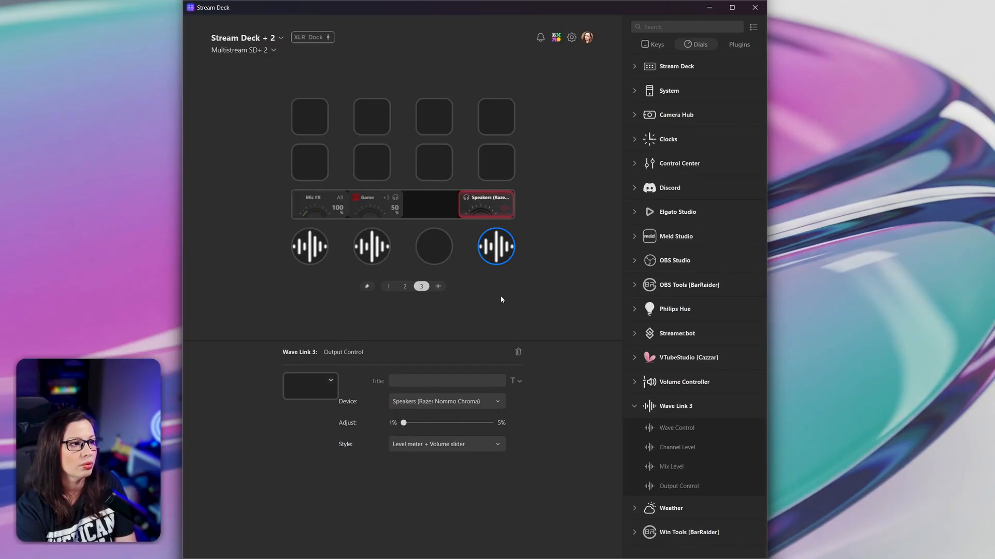
Check the assigned audio outputs of the Main mix in Wave Link, close its settings and return to Stream Deck
left_click(709, 8)
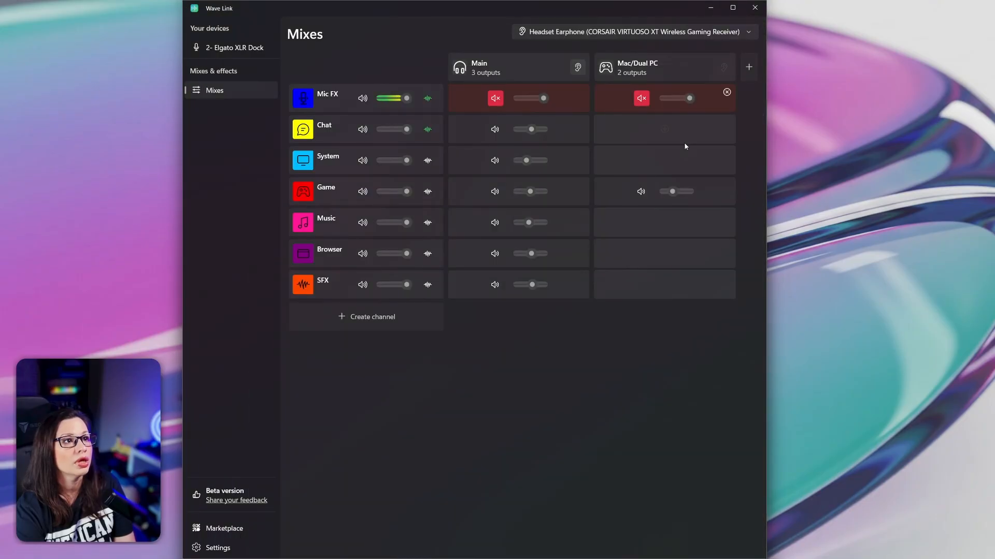
left_click(468, 78)
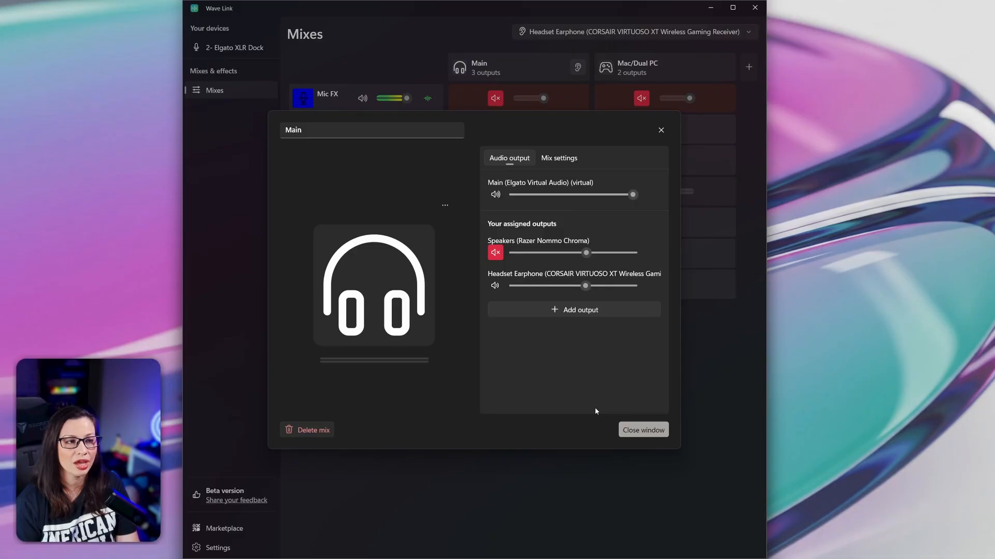
left_click(640, 431)
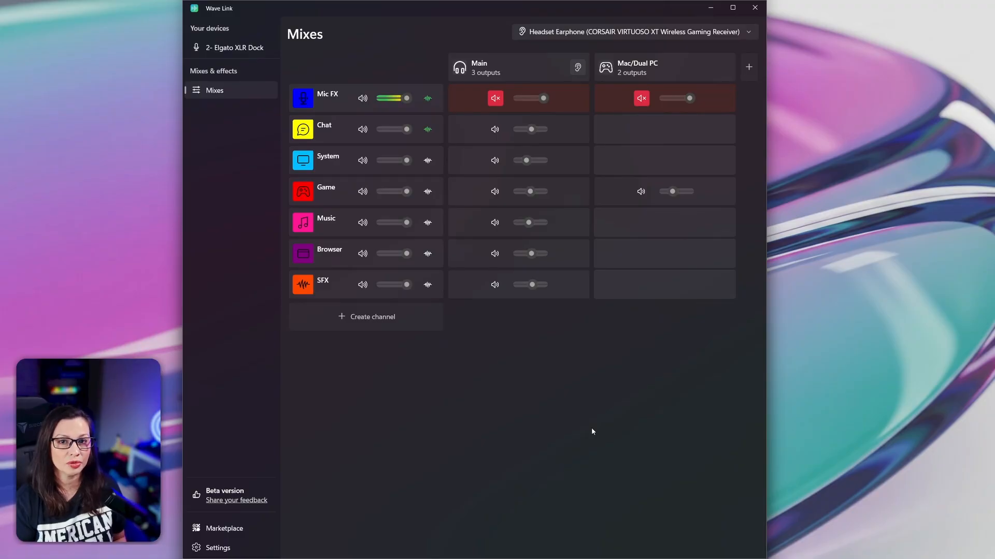
left_click(710, 7)
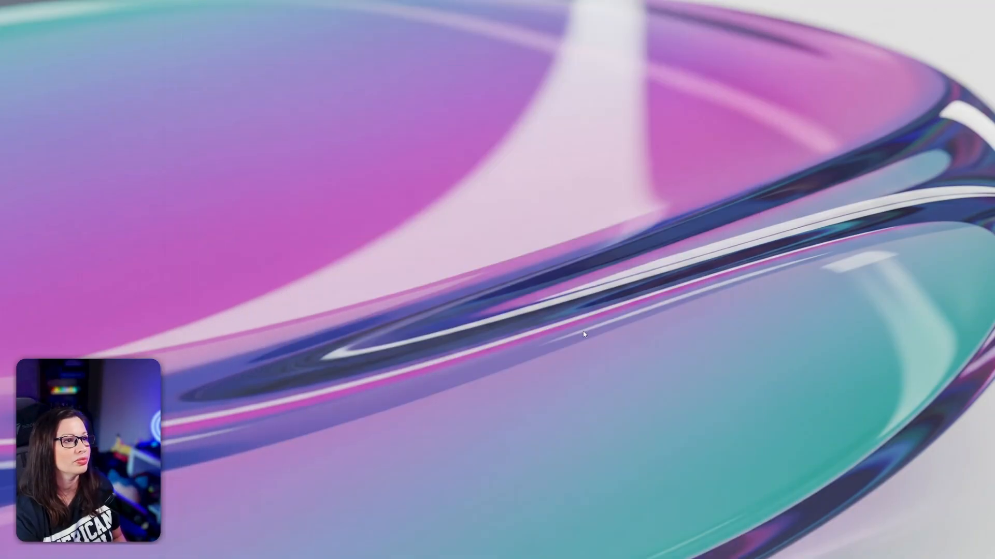
key("alt+Tab")
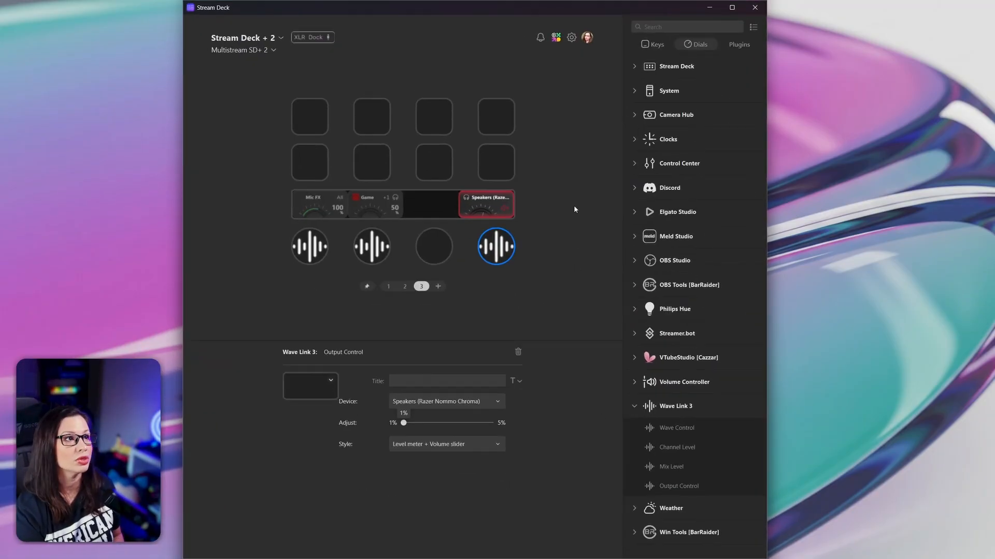
Add a Multi Action Switch to the first key and open its action list
left_click(636, 92)
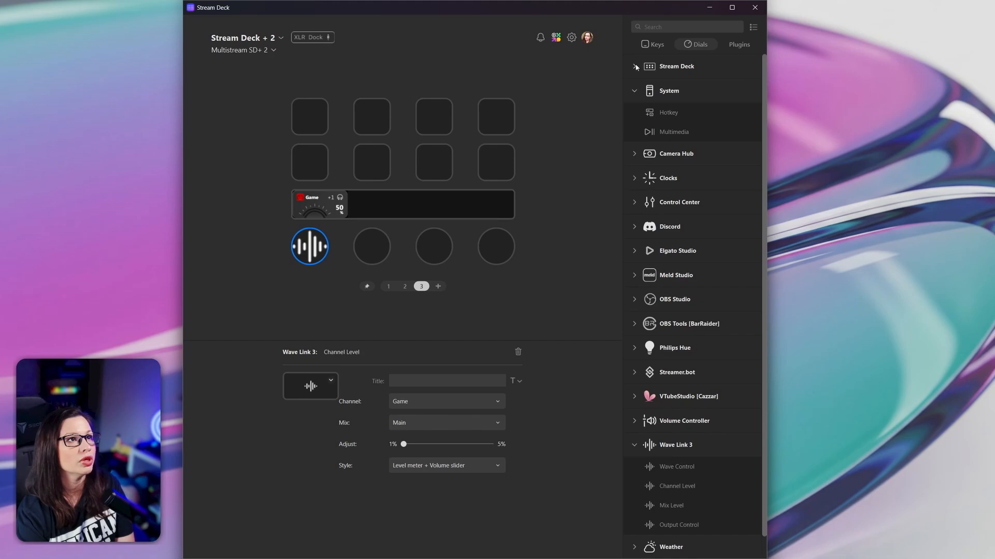
left_click(635, 67)
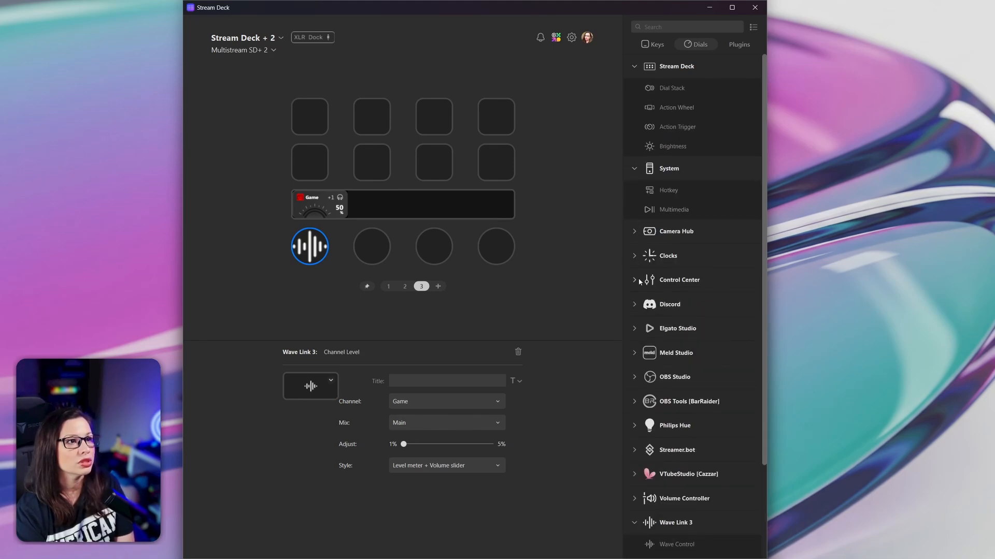
left_click(309, 117)
left_click_drag(674, 104, 313, 116)
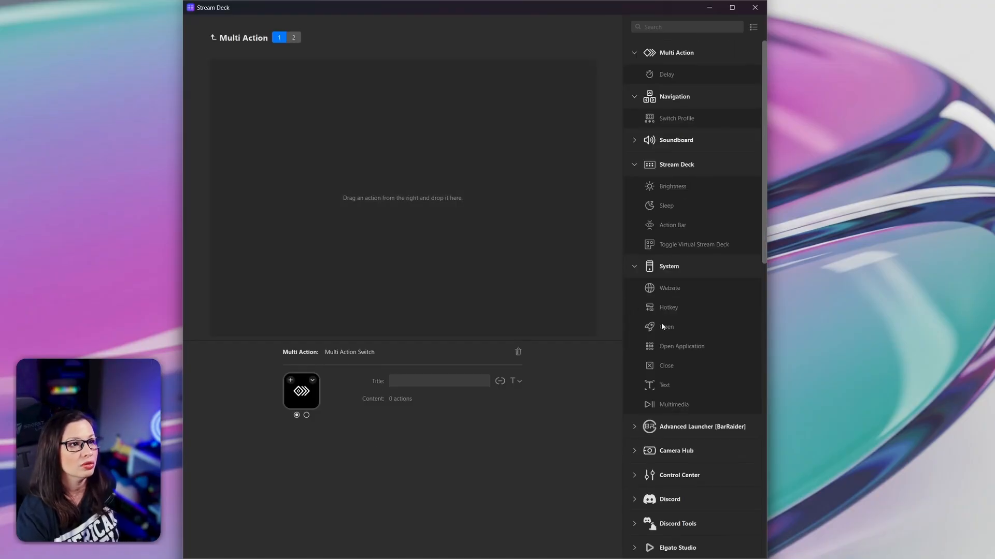
Add a Wave Link 3 Mix Level action for the Main mix to the first sequence, with type Set at 100%
scroll(663, 326, "down", 15)
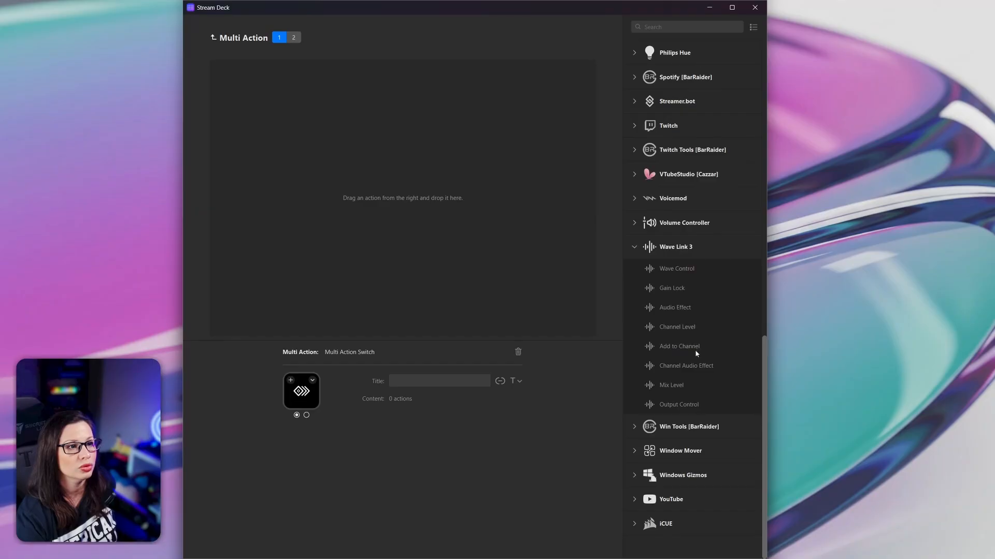
left_click_drag(674, 386, 476, 254)
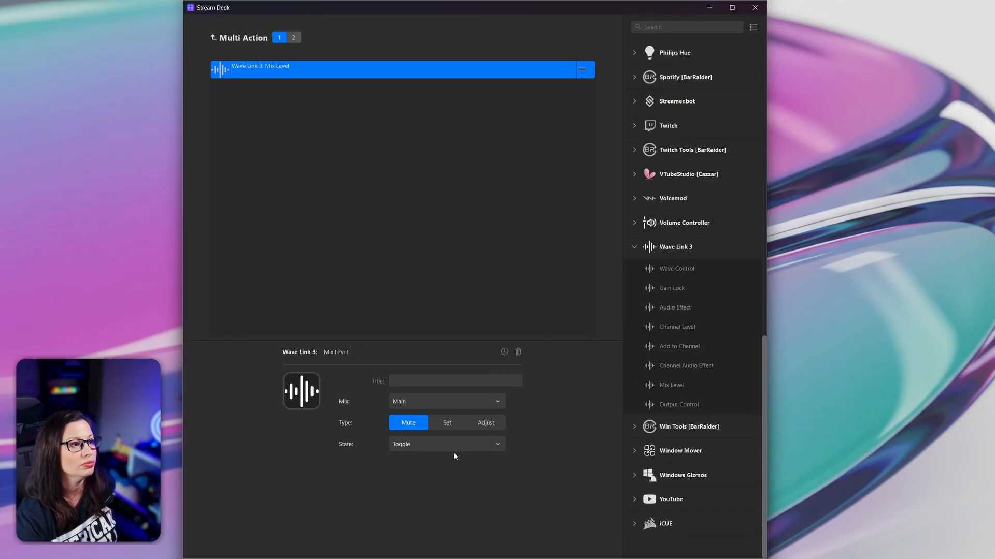
left_click(446, 423)
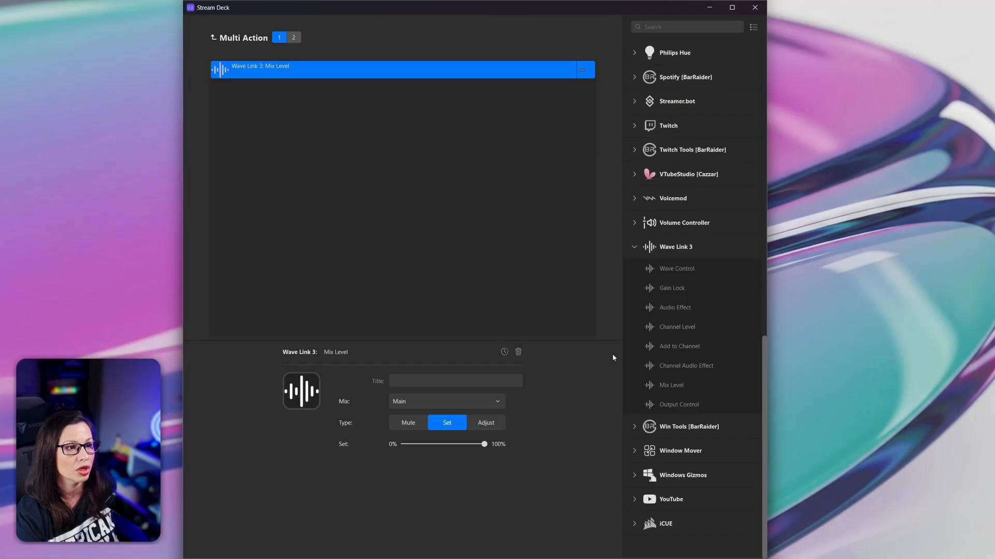
Add an Output Control action with state Unmuted for the device Headset Earphone (CORSAIR VIRTUOSO XT Wireless Gaming Receiver)
double_click(674, 405)
left_click(434, 445)
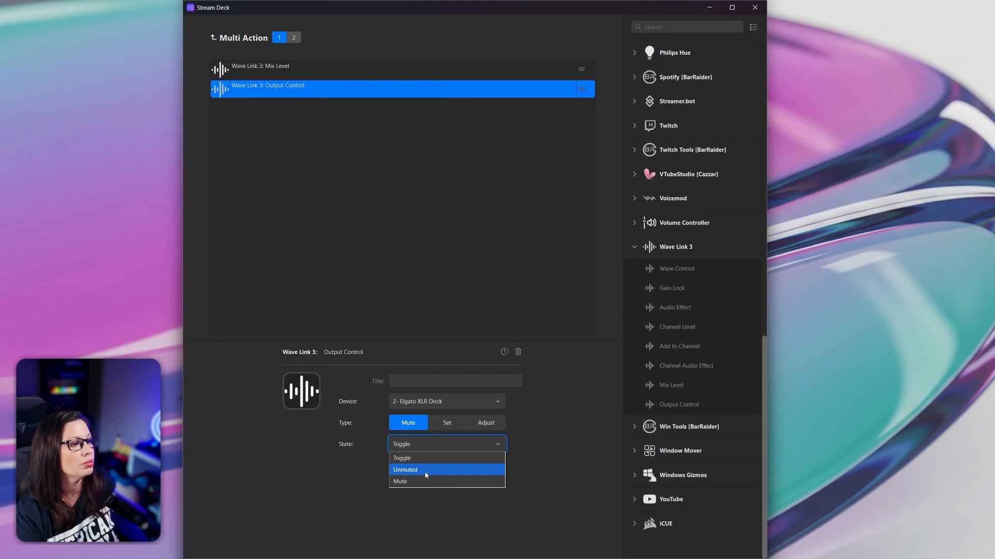
left_click(426, 471)
left_click(422, 402)
left_click(427, 439)
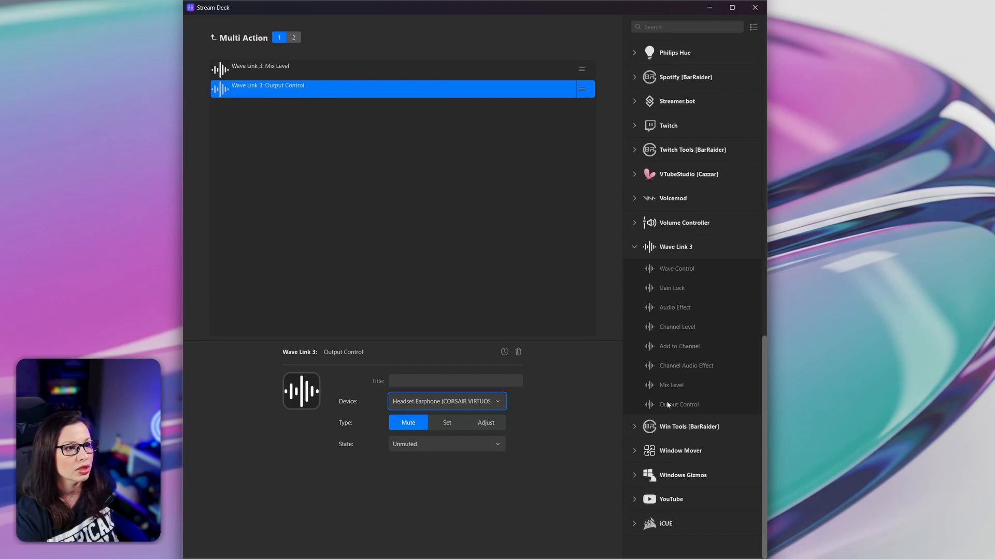
Add a second Output Control action with state Mute for the device Speakers (Razer Nommo Chroma)
left_click_drag(674, 405, 464, 295)
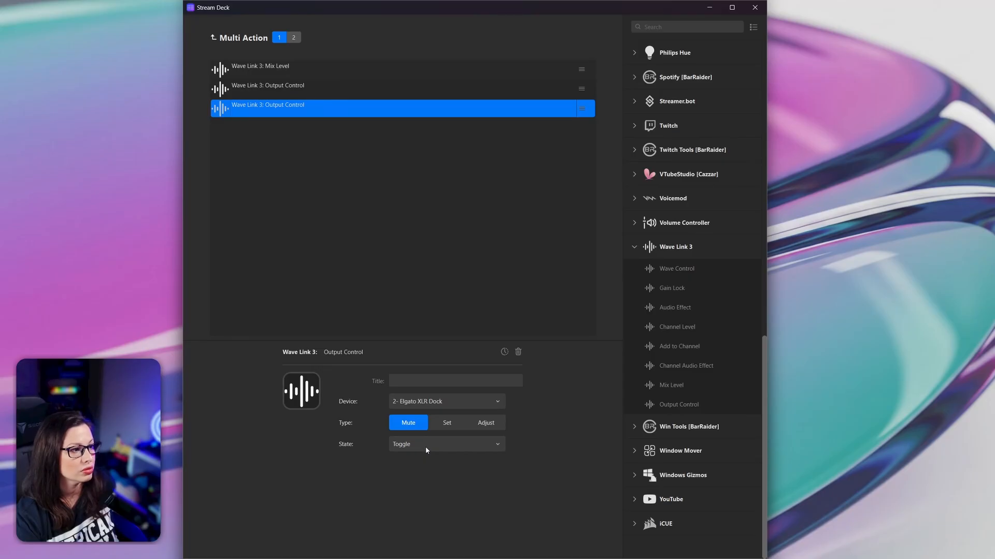
left_click(426, 447)
left_click(424, 481)
left_click(425, 402)
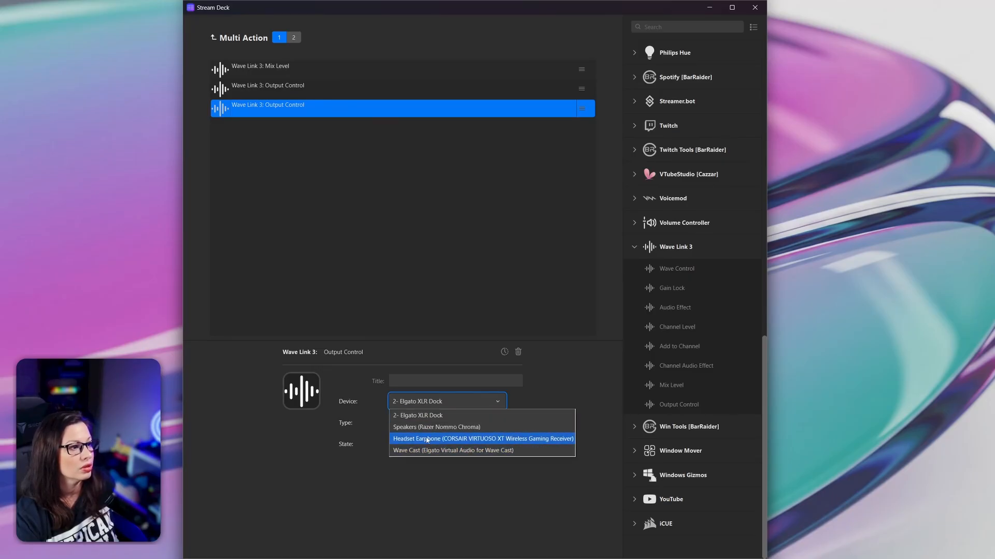
left_click(433, 427)
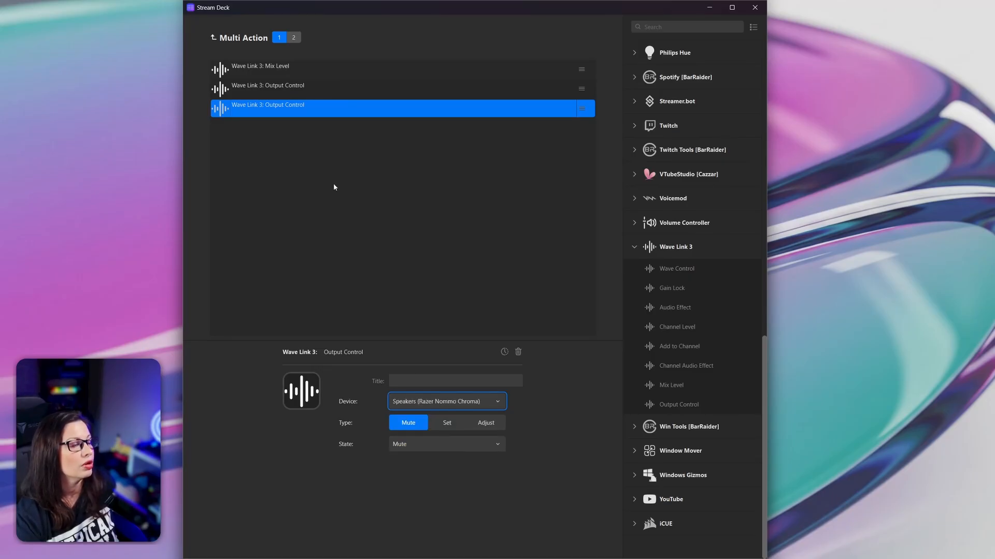
Add a Wave Link 3 Mix Level action for the Main mix to the second sequence, with type Set at 100%
left_click(293, 37)
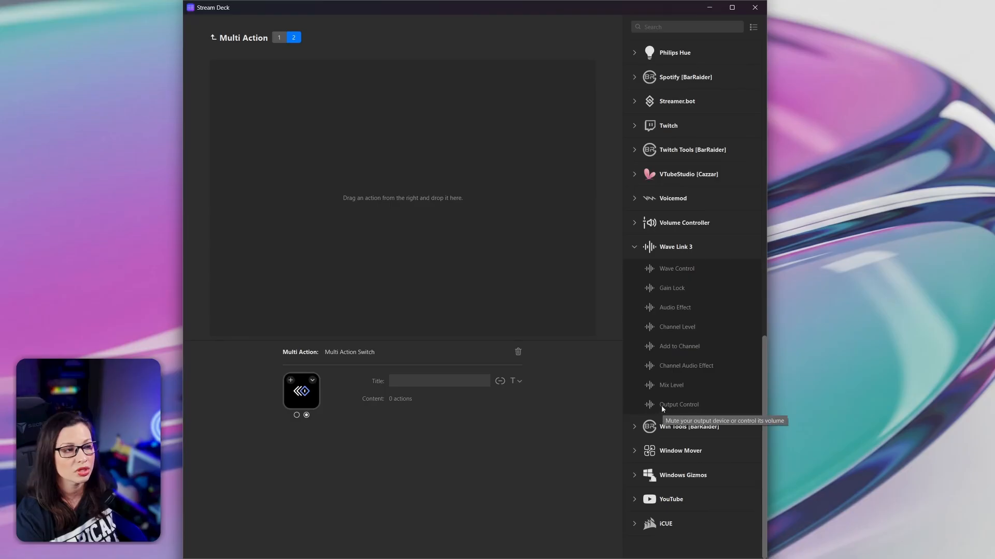
left_click_drag(675, 386, 453, 239)
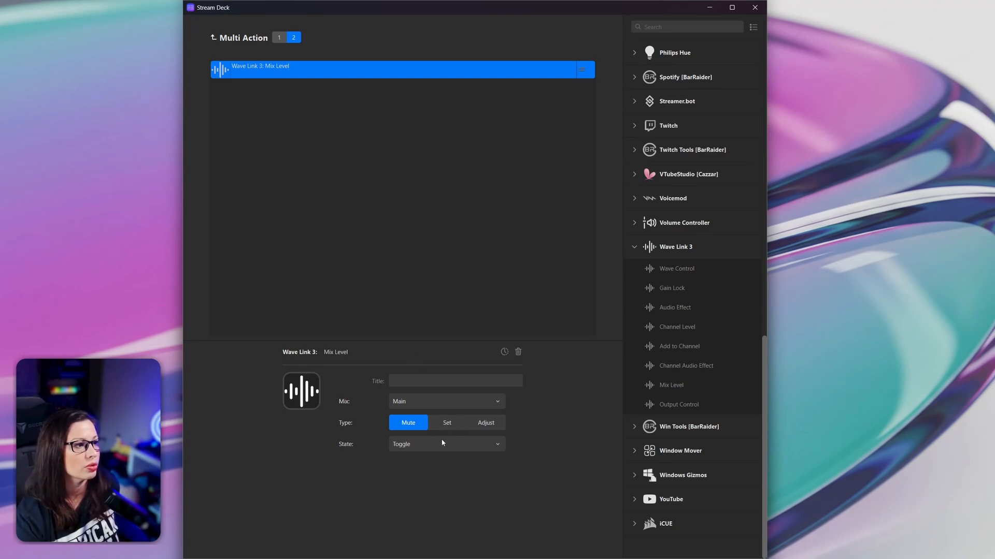
left_click(447, 425)
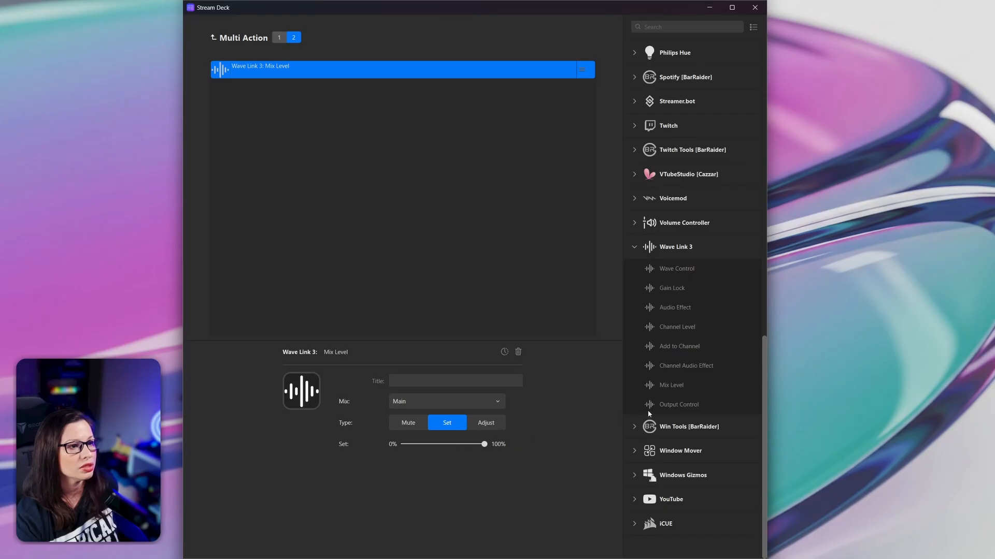
Add an Output Control action to the second sequence with state Unmuted for the device Speakers (Razer Nommo Chroma)
left_click_drag(656, 411, 461, 243)
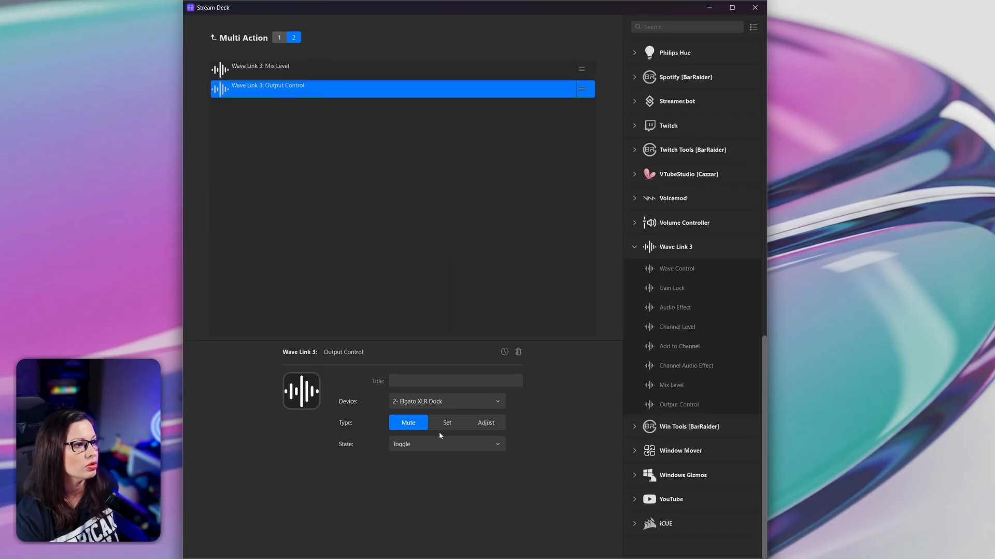
left_click(433, 402)
left_click(437, 427)
left_click(446, 444)
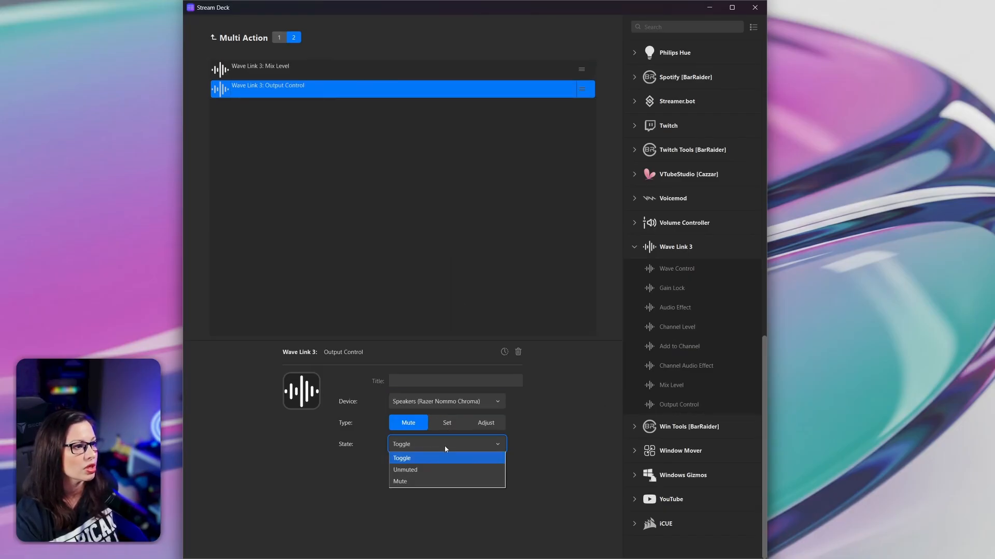
left_click(424, 482)
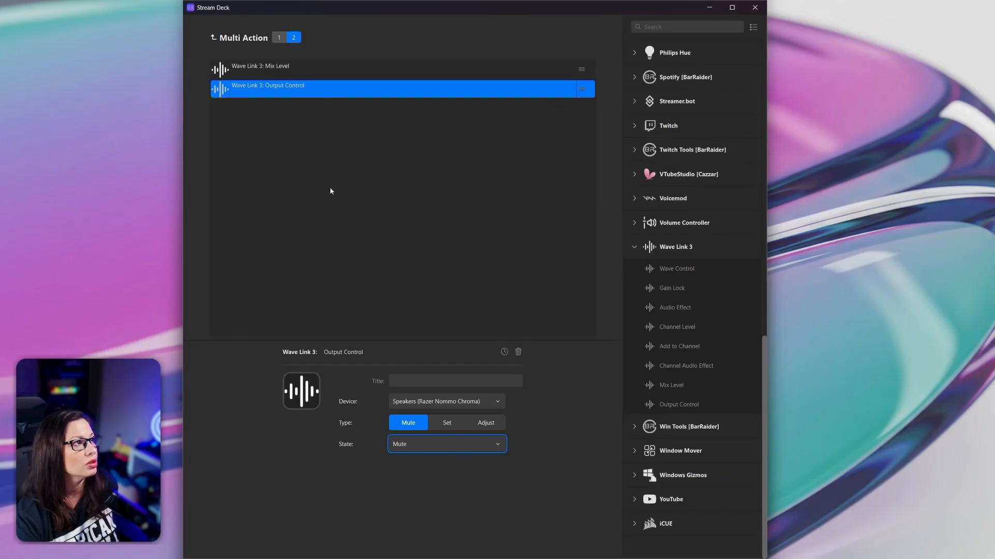
left_click(433, 450)
left_click(429, 470)
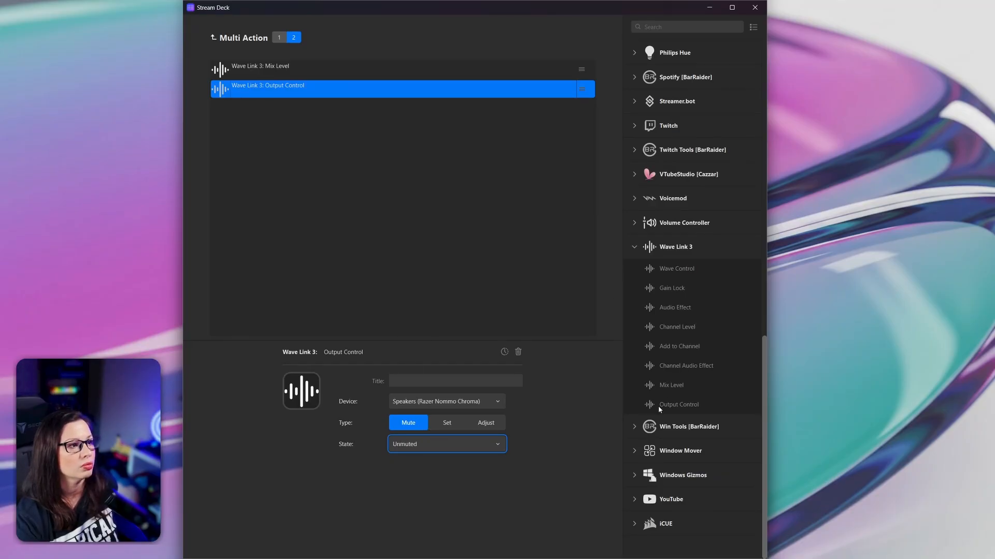
Add another Output Control action with state Mute for the device Headset Earphone (CORSAIR VIRTUOSO XT Wireless Gaming Receiver)
left_click_drag(657, 403, 414, 143)
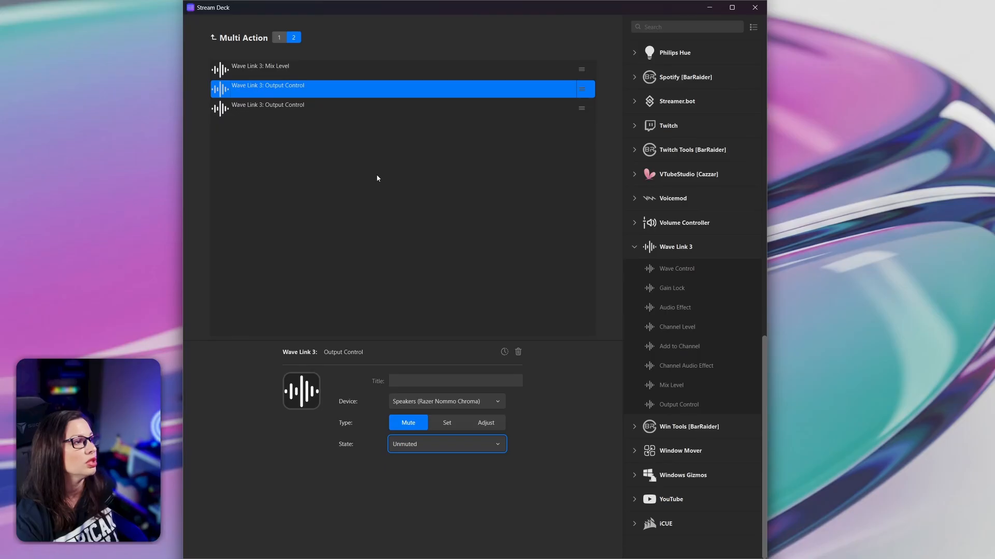
left_click(325, 111)
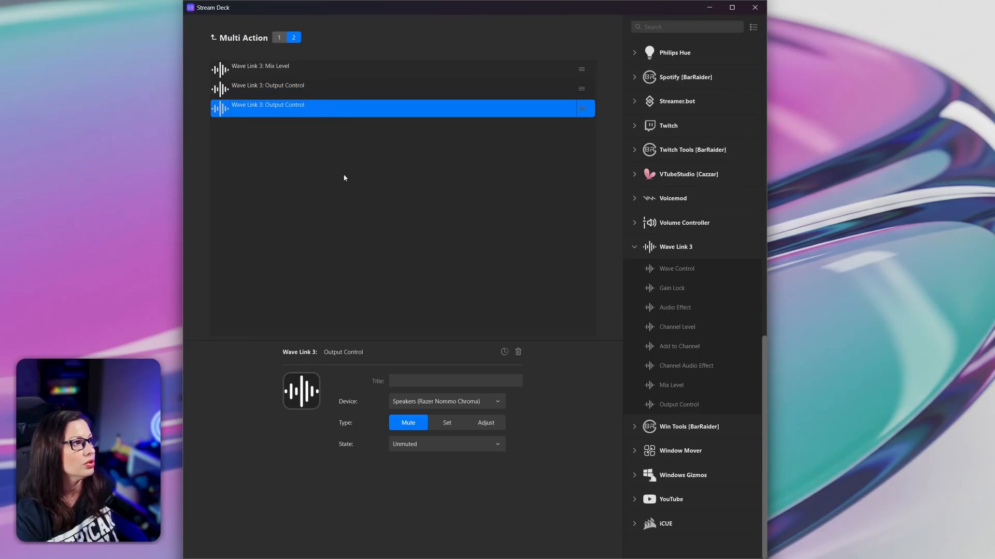
left_click(420, 402)
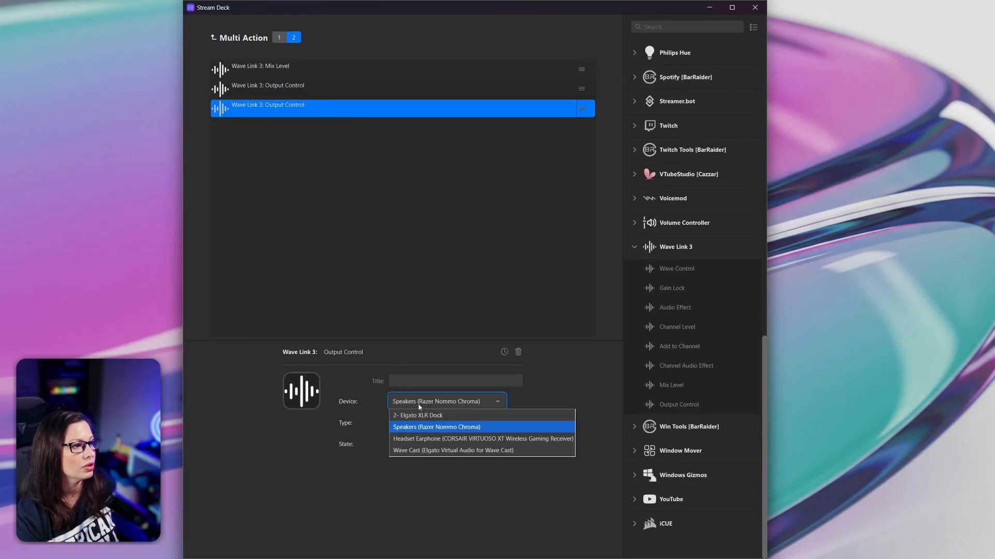
left_click(438, 441)
left_click(438, 441)
left_click(421, 480)
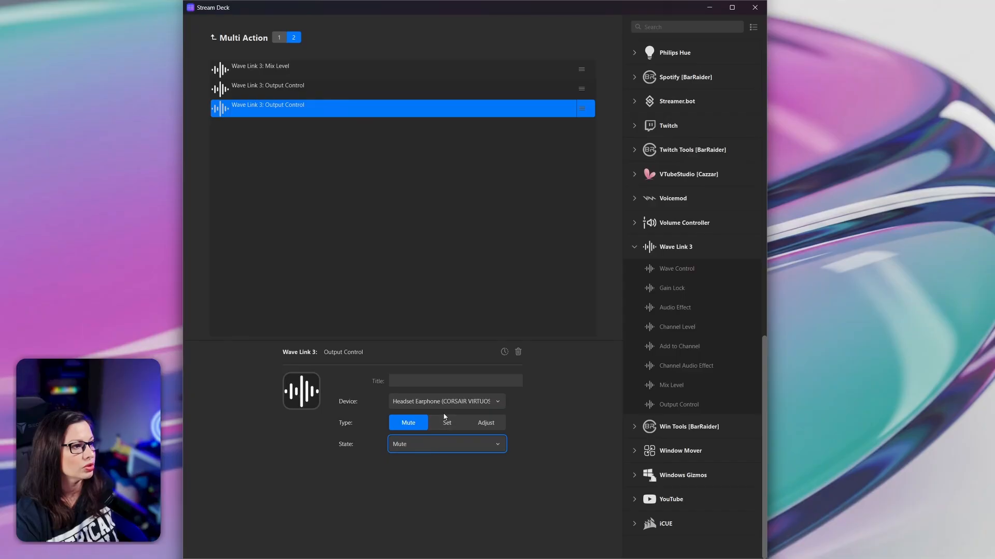
Review the device and state settings of the Output Control actions in both sequences
mouse_move(273, 89)
left_mouse_down()
mouse_move(286, 89)
mouse_move(278, 86)
left_mouse_up()
left_click(278, 38)
left_click(306, 88)
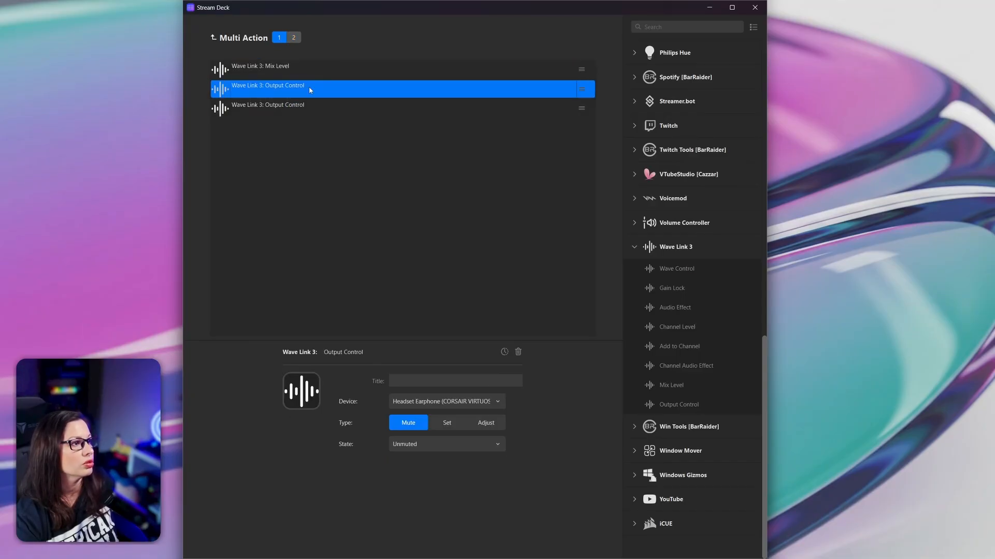
left_click(300, 105)
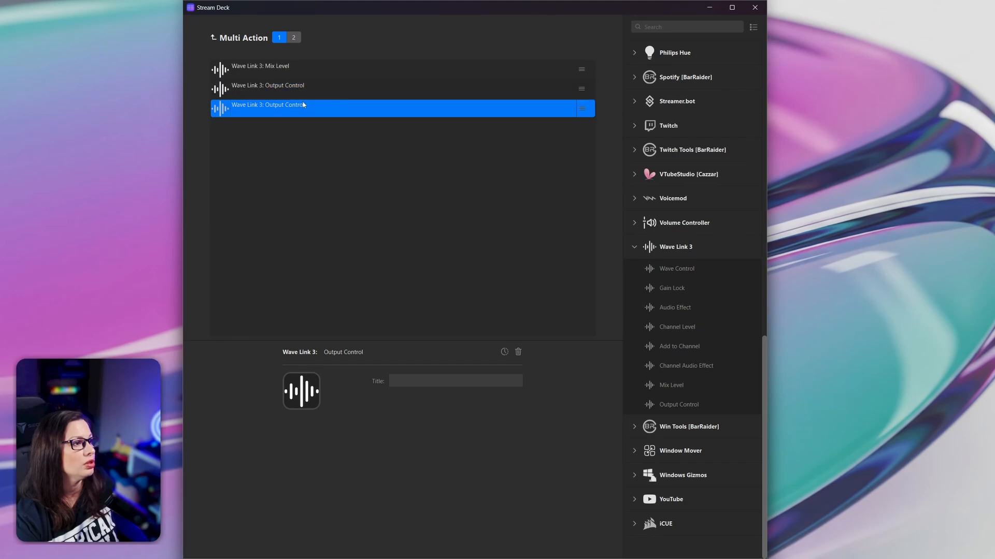
left_click(303, 96)
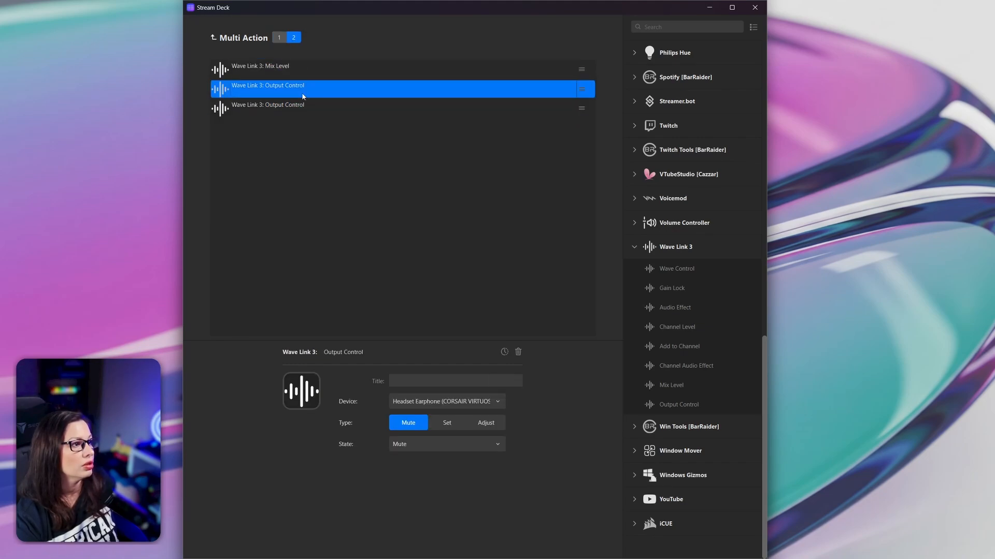
Set the second sequence's last Output Control to Mute for Headset Earphone (CORSAIR VIRTUOSO XT Wireless Gaming Receiver) and return to the key layout
left_click(300, 106)
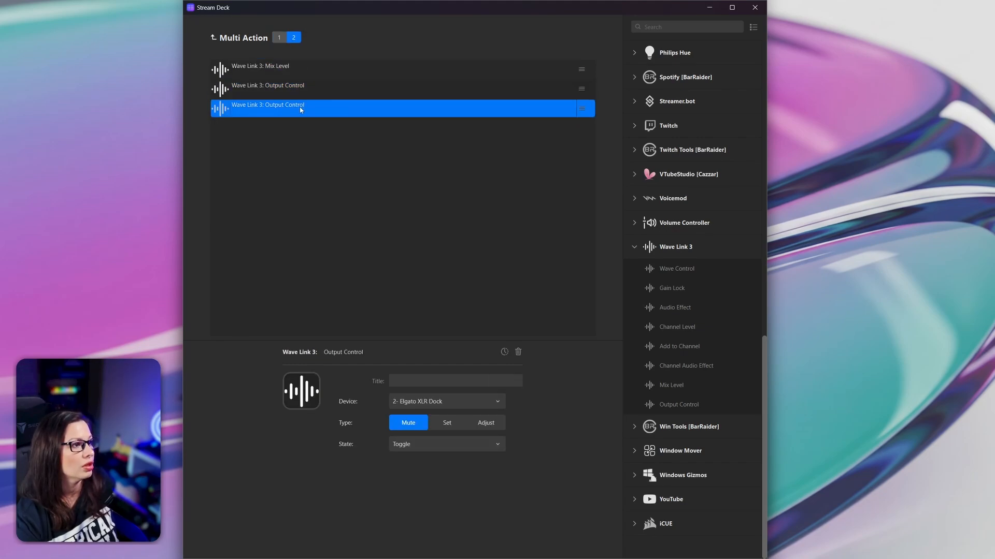
left_click(418, 445)
left_click(402, 479)
left_click(423, 401)
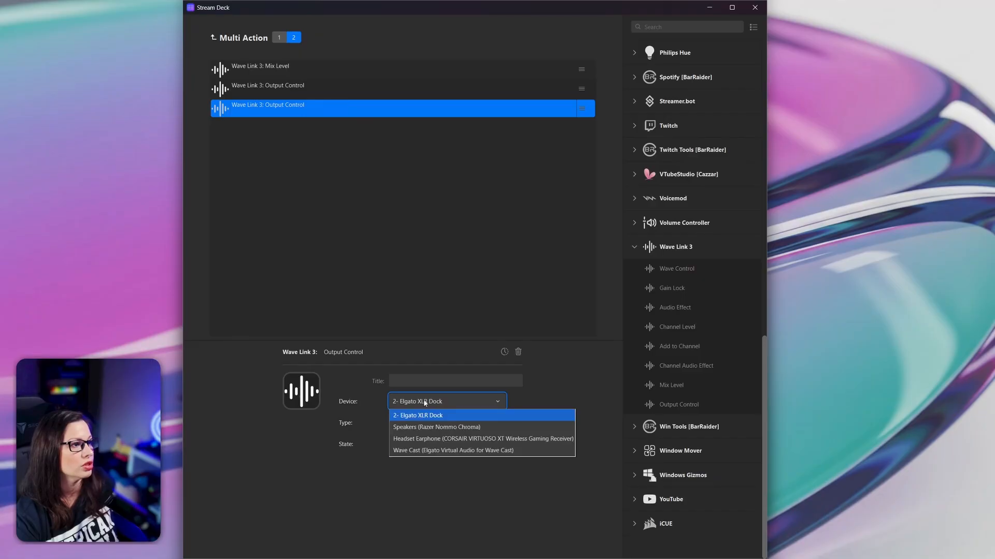
left_click(418, 439)
left_click(313, 95)
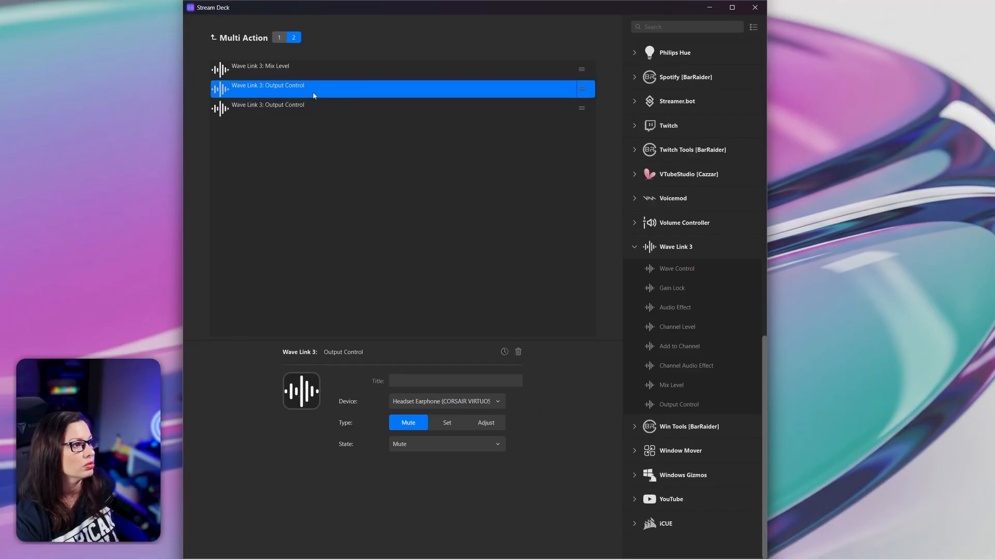
left_click(311, 105)
left_click(238, 68)
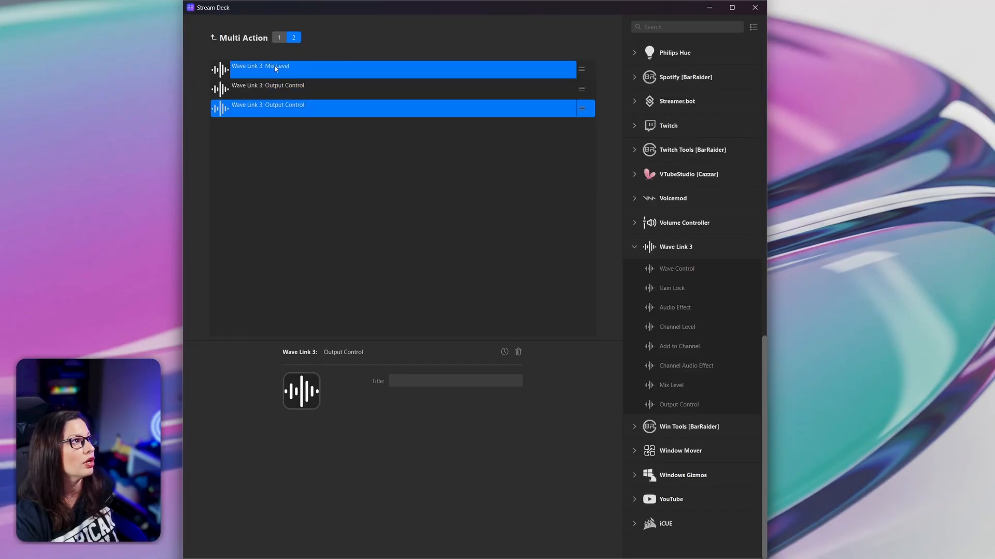
left_click(230, 41)
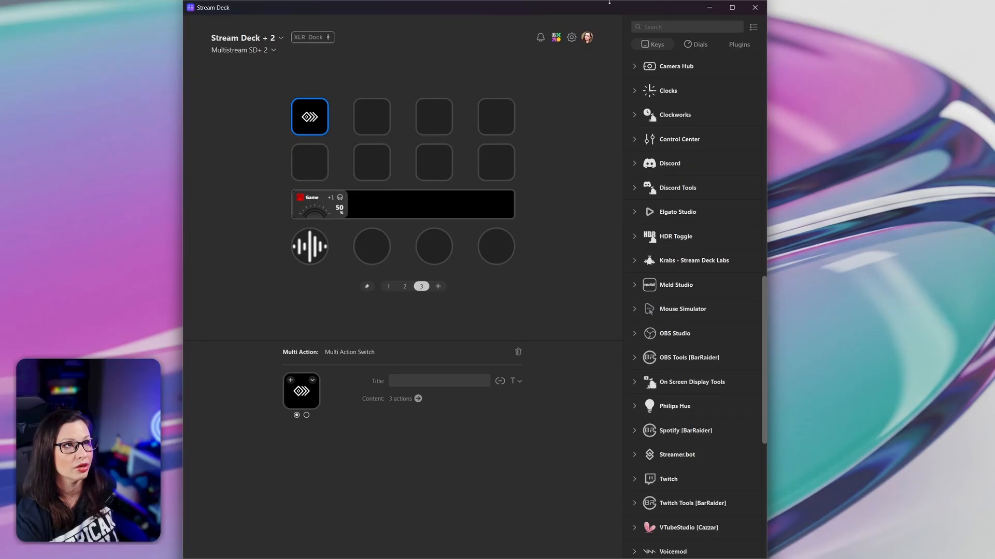
Switch to Wave Link and check the mute state of the Main mix's assigned outputs
left_click(709, 8)
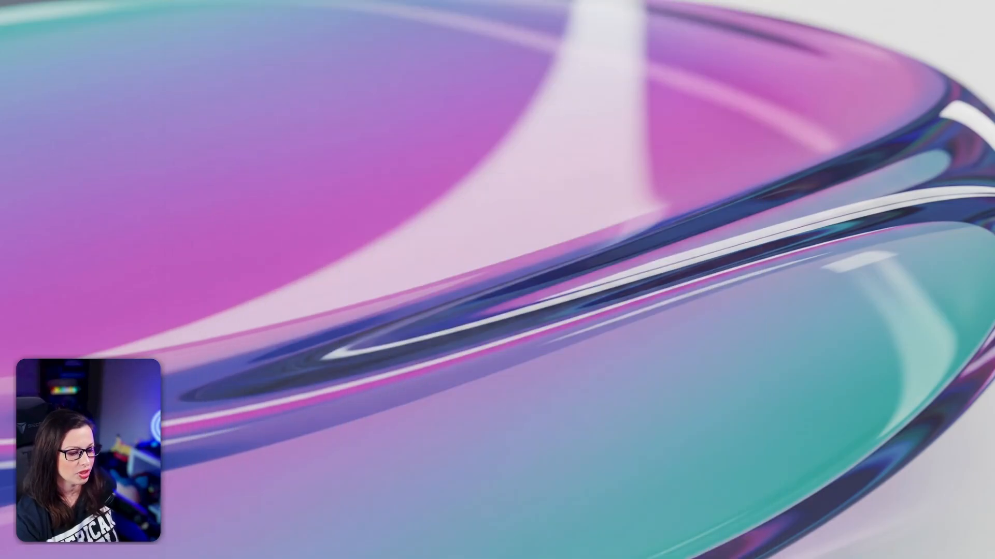
left_click(531, 557)
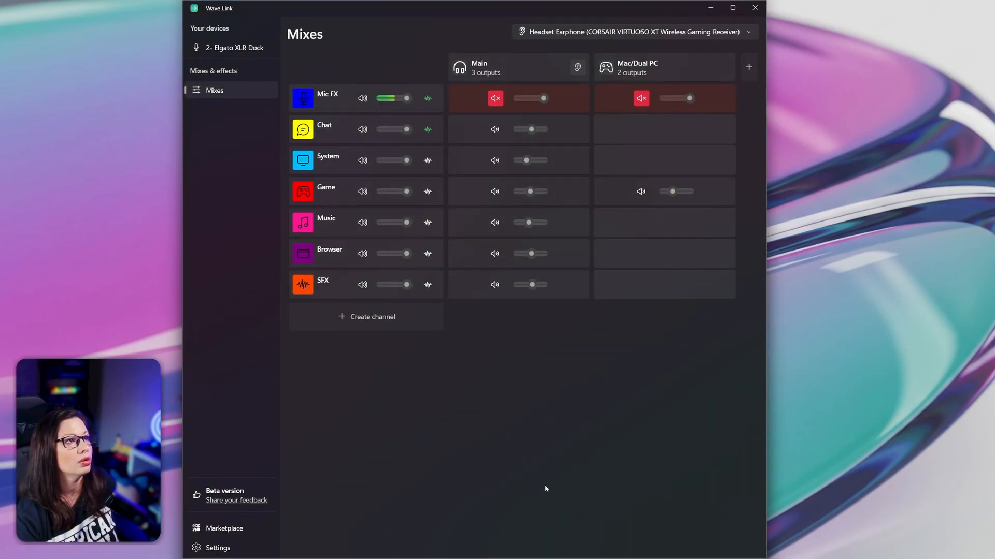
left_click(467, 68)
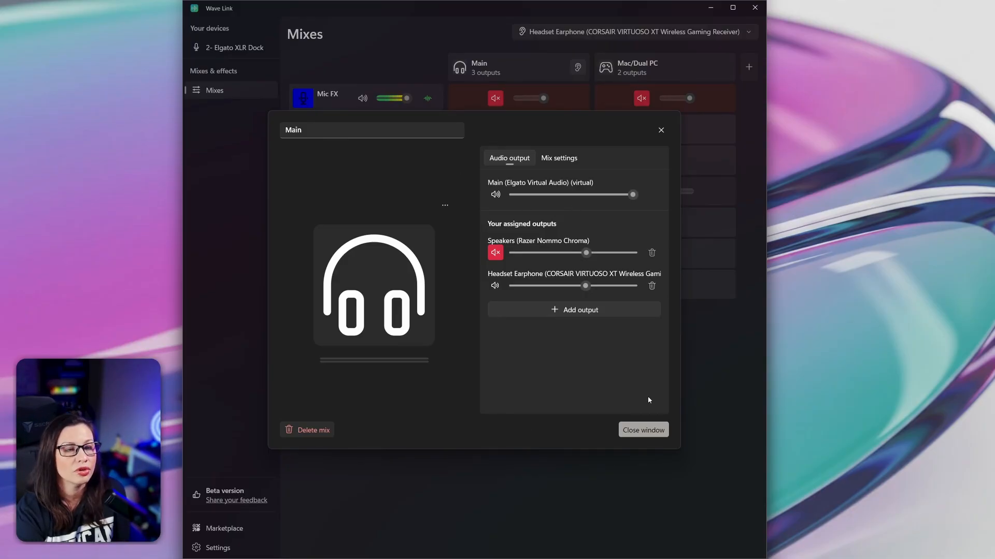
left_click(643, 430)
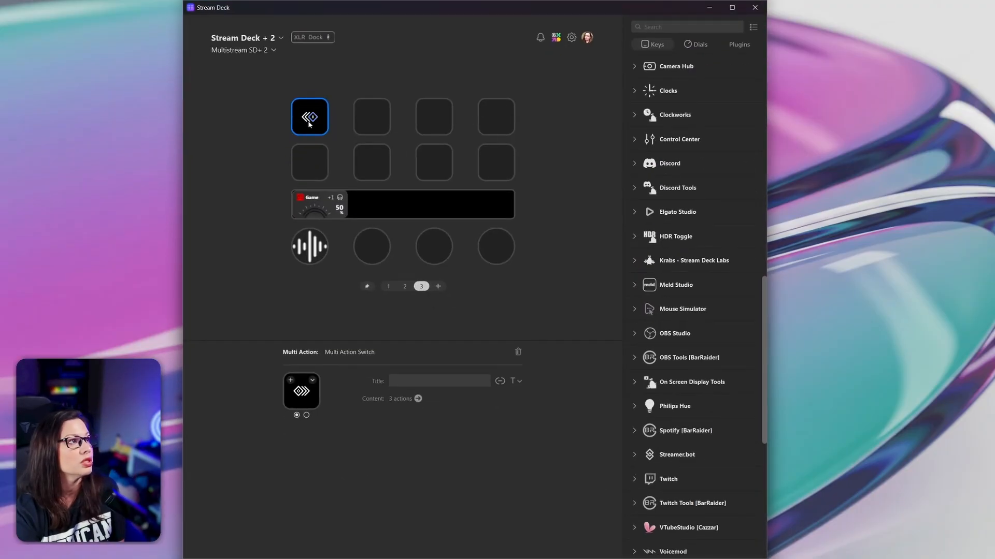
Reopen the Multi Action Switch on the first key and view its Mix Level action
double_click(309, 119)
left_click(298, 69)
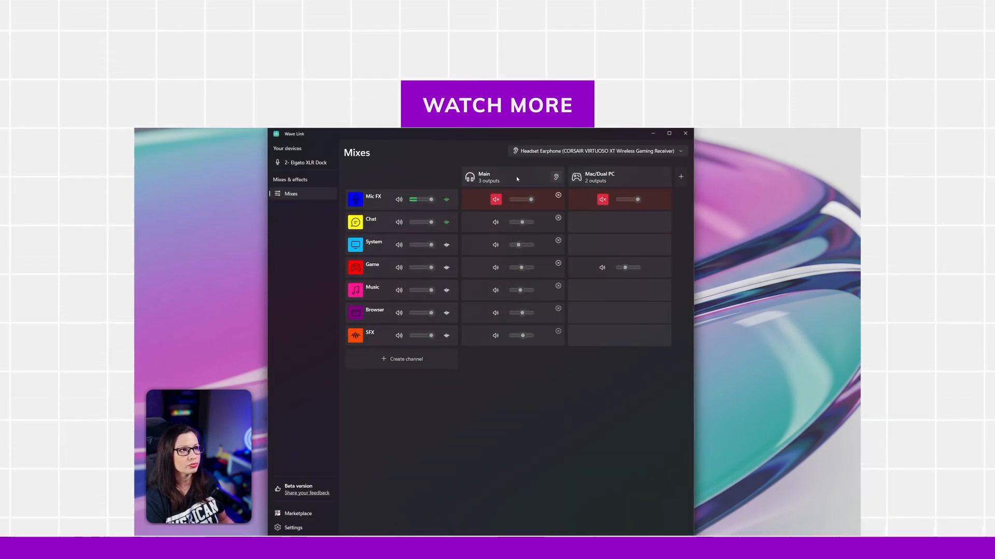
View the assigned audio outputs of the Mac/Dual PC mix in Wave Link, and close its settings
left_click(598, 177)
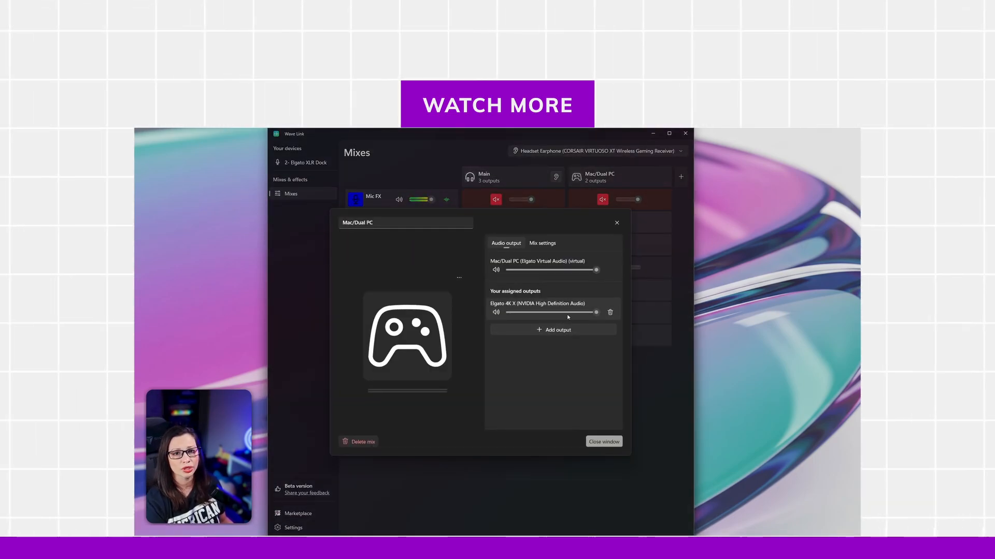
left_click(604, 442)
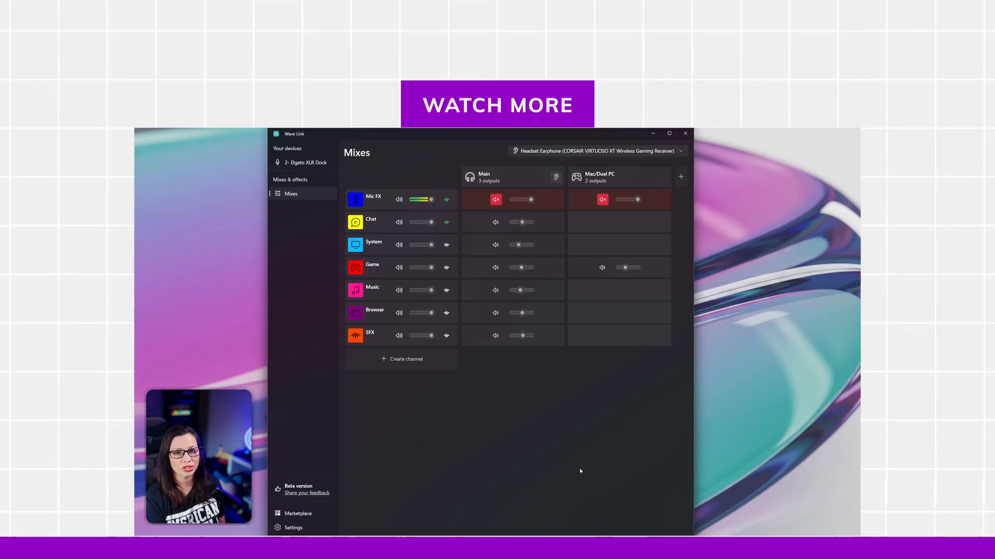